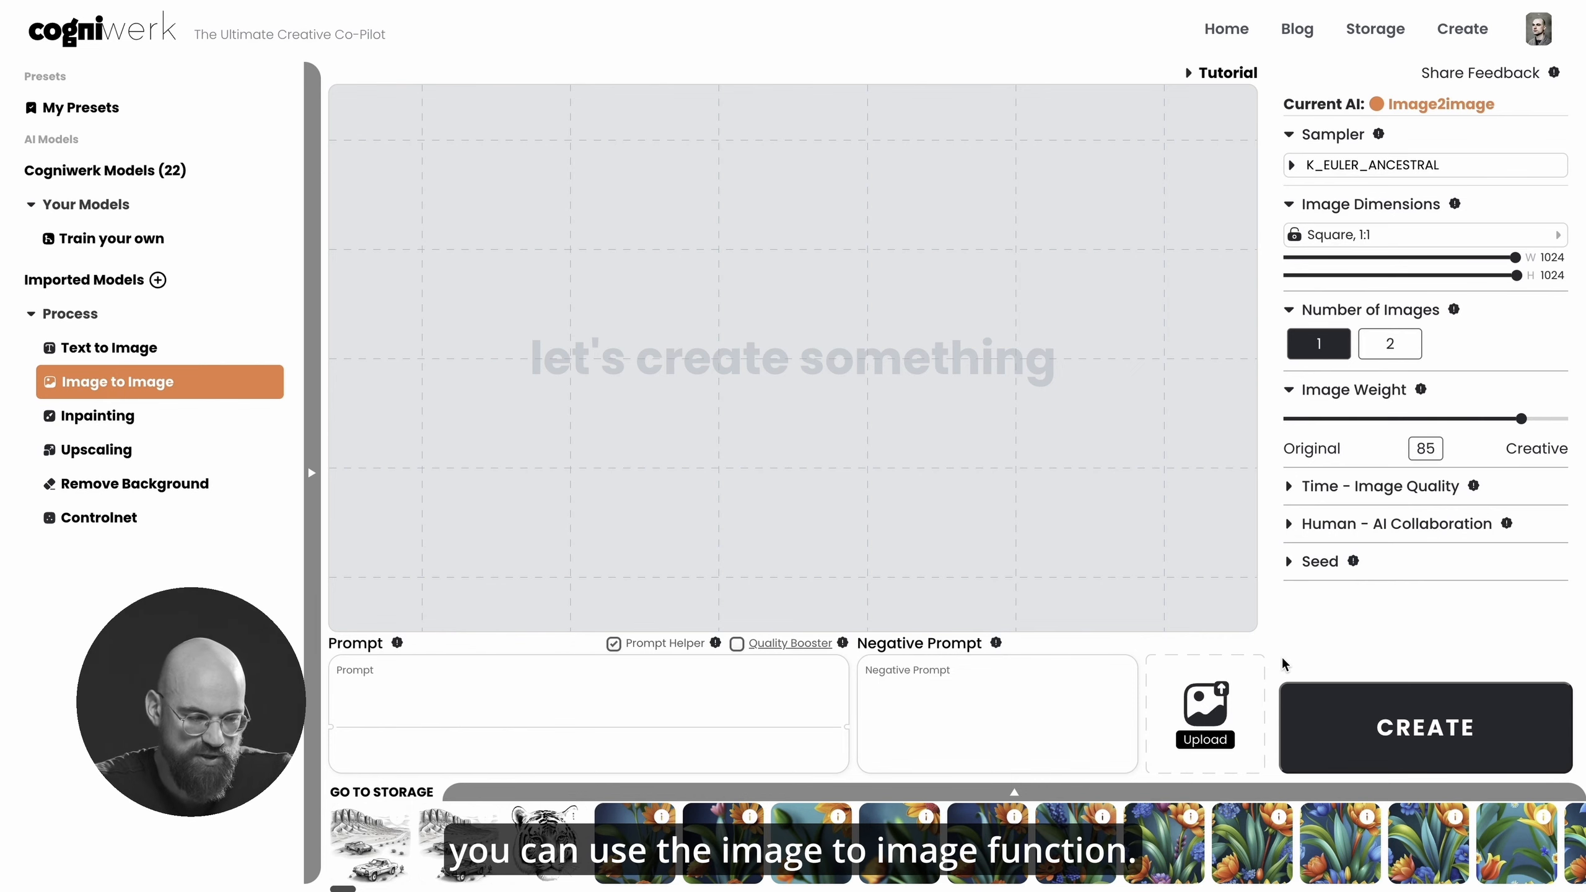
- Upload Colorscheme.png as the source image for the image-to-image process
click(1201, 714)
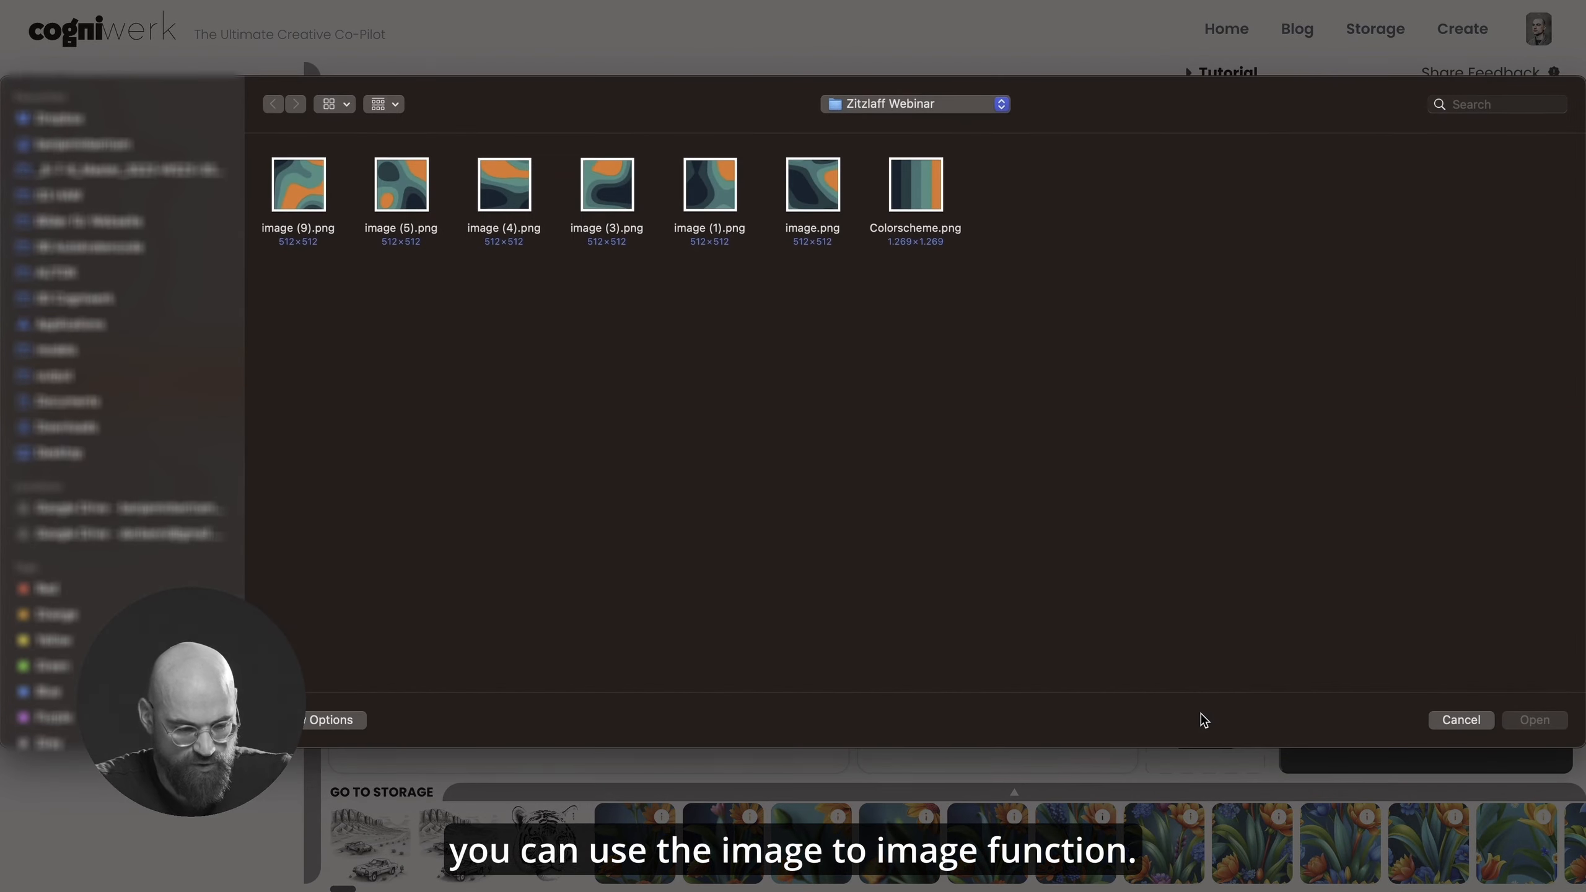
click(719, 197)
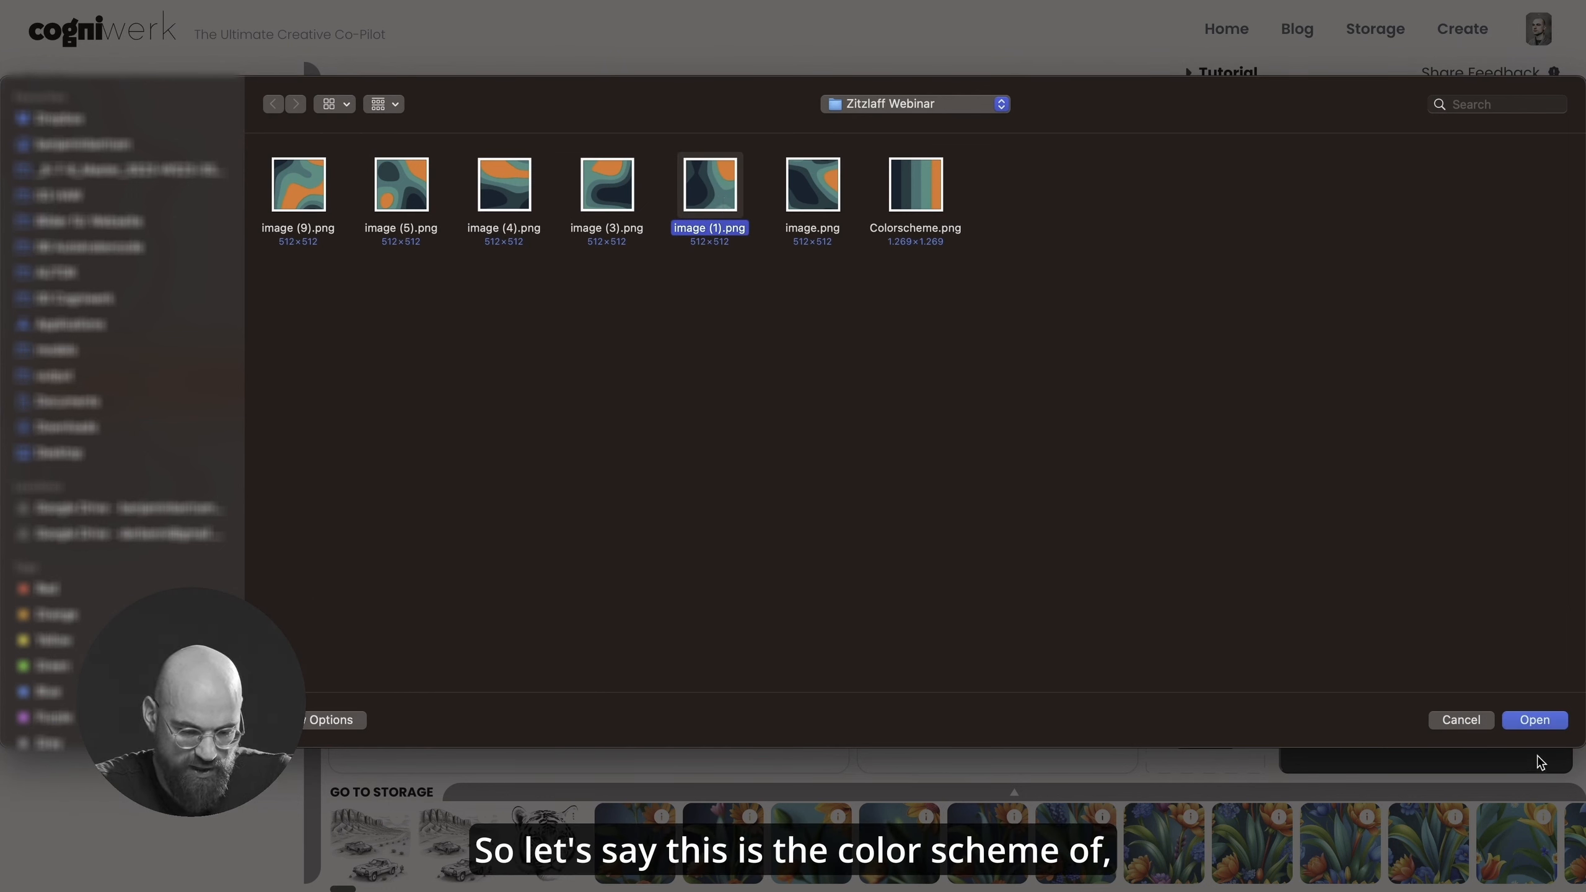
click(914, 182)
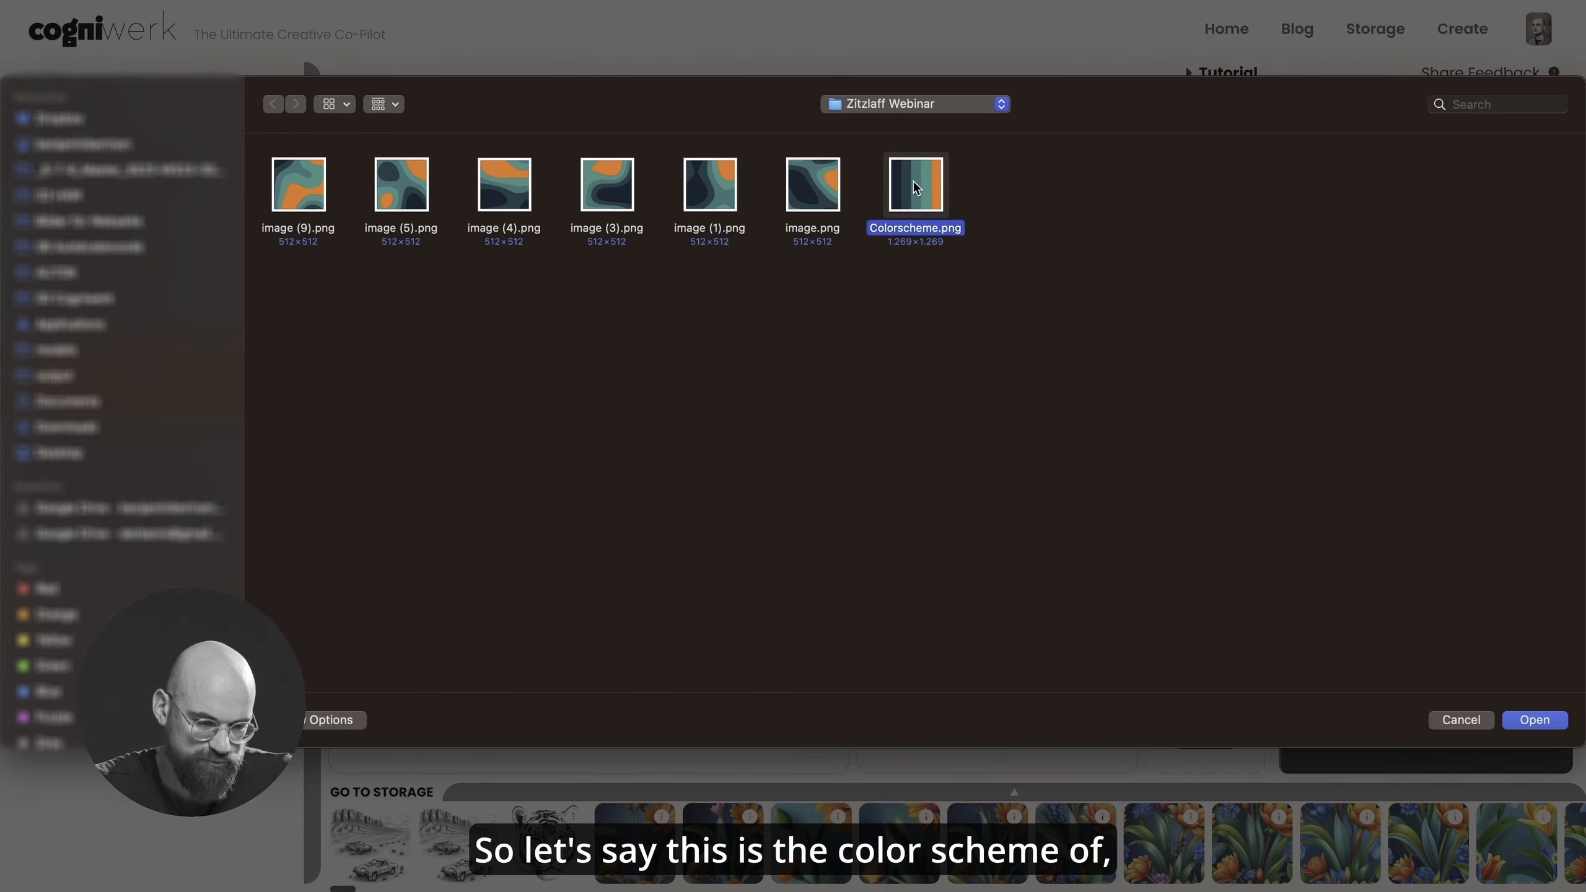
double_click(914, 182)
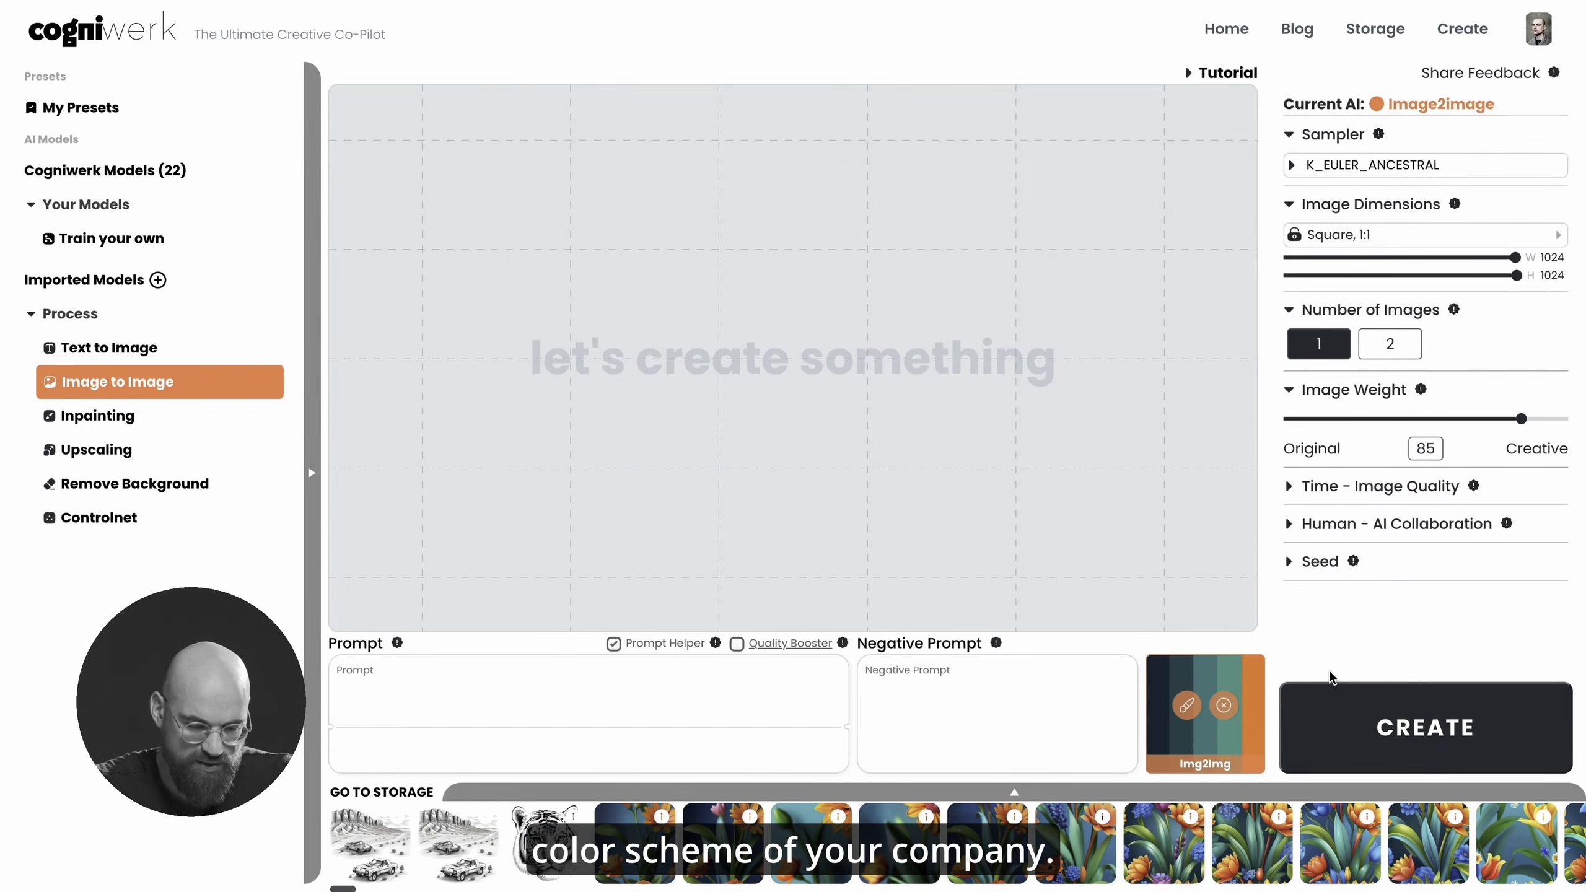
- Remove the uploaded source image and upload image (3).png in its place
click(1224, 705)
click(1194, 691)
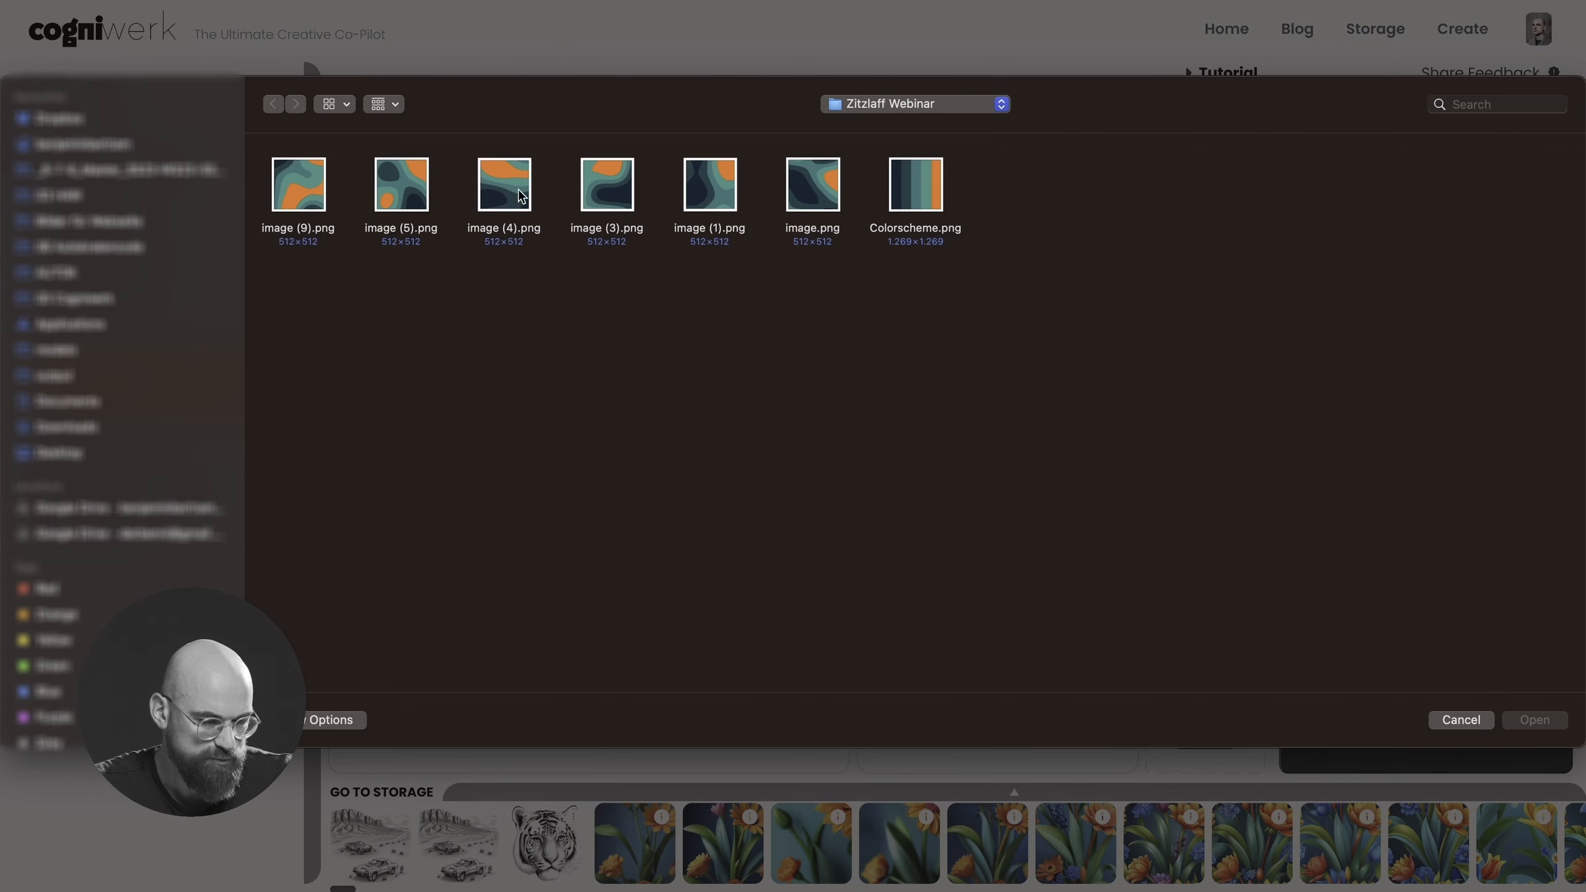
click(607, 191)
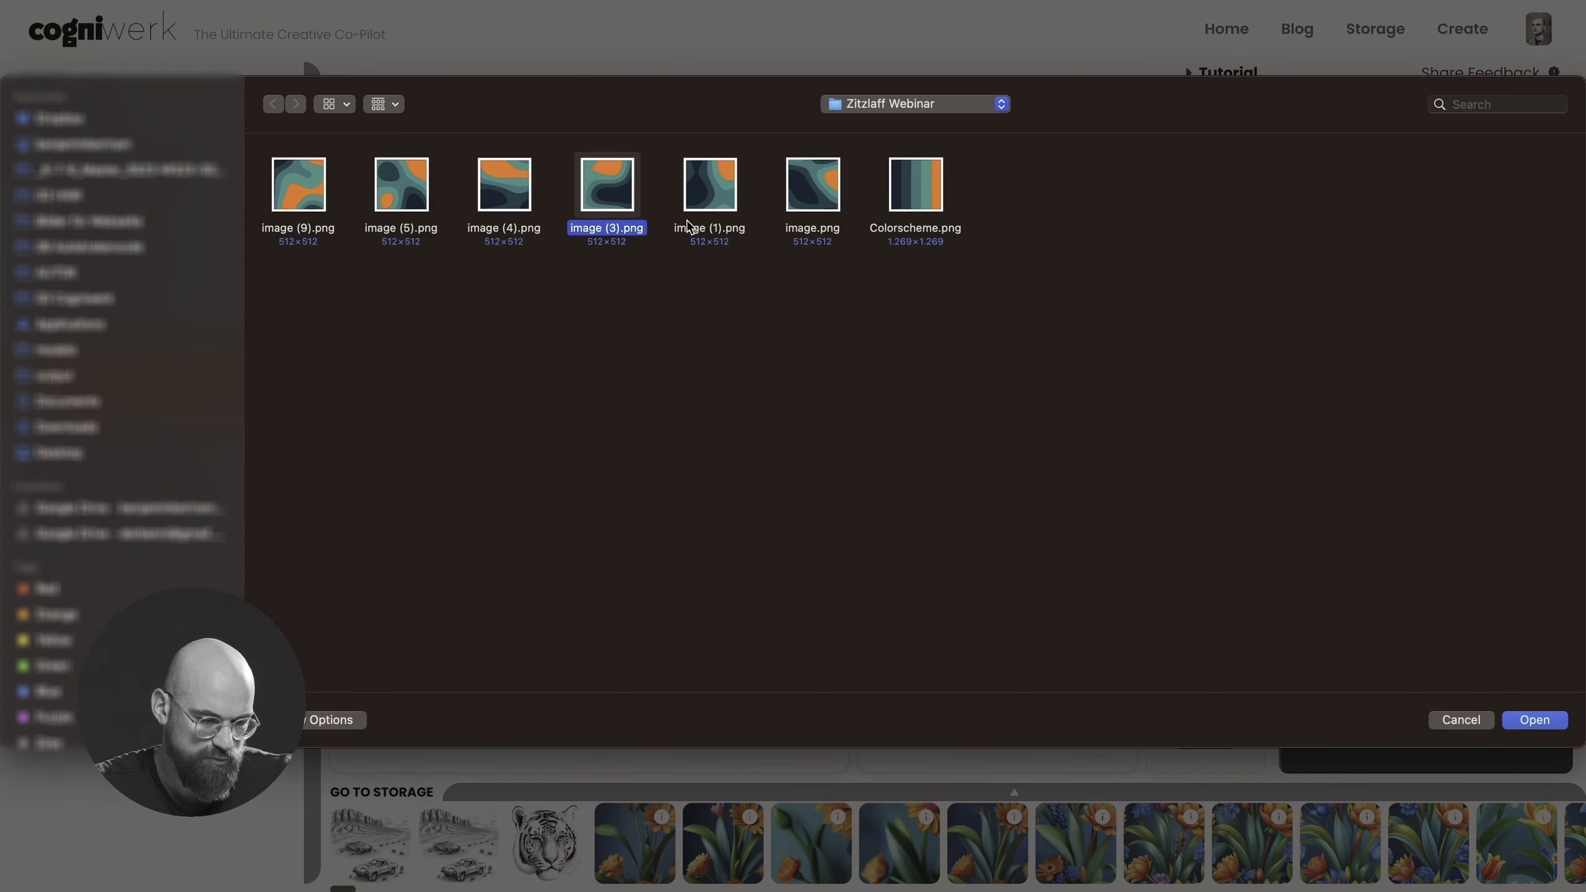
click(1529, 722)
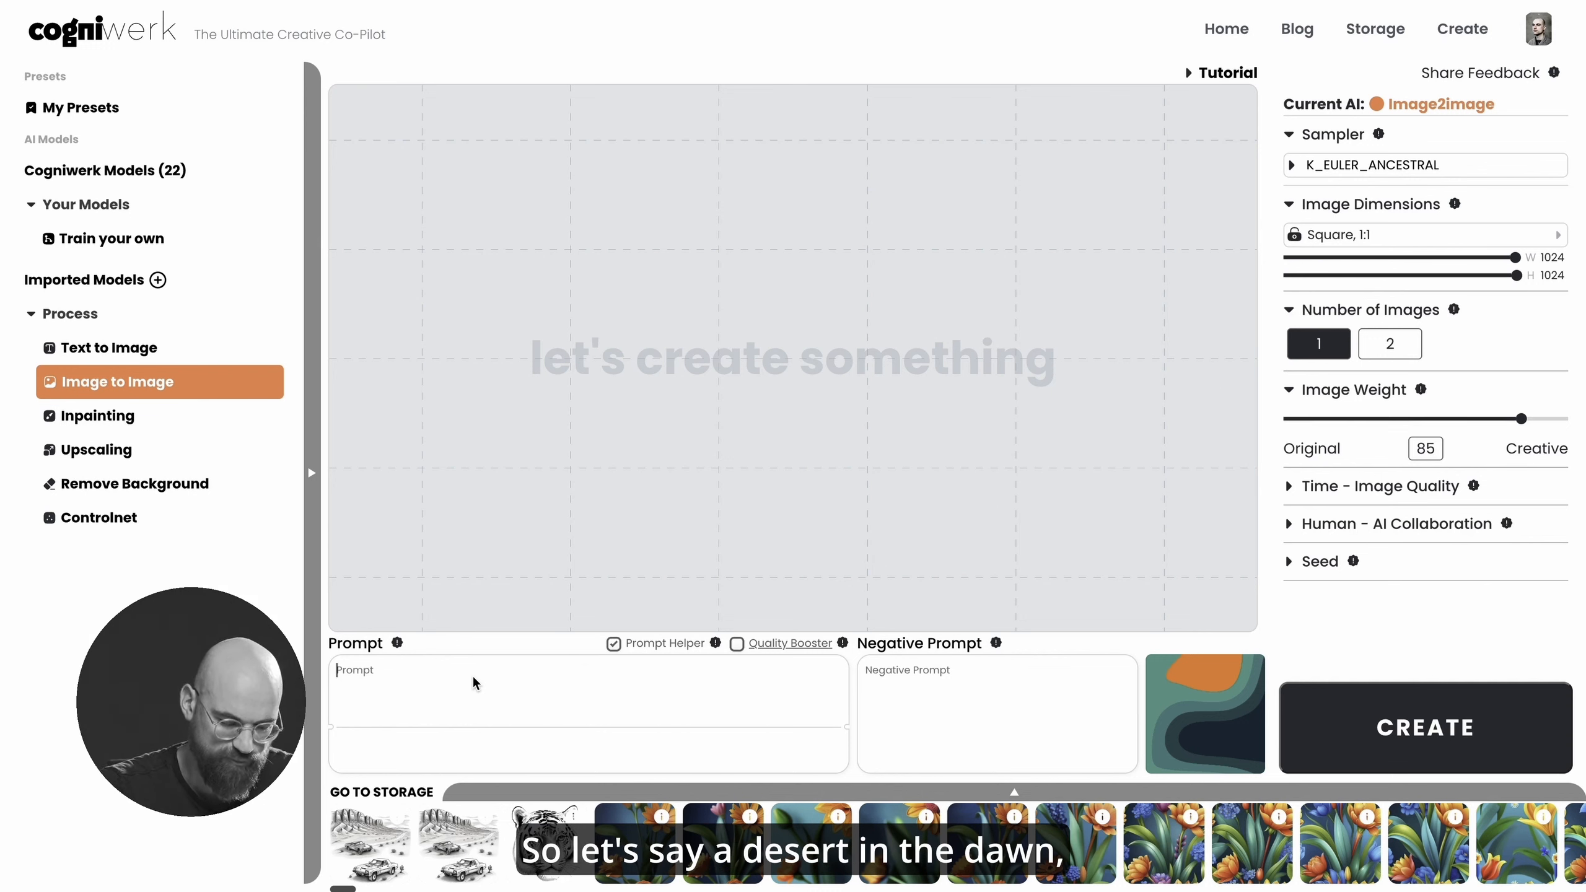
- Enter the prompt "a desert in the dawn, photorealistic,"
text(a desert)
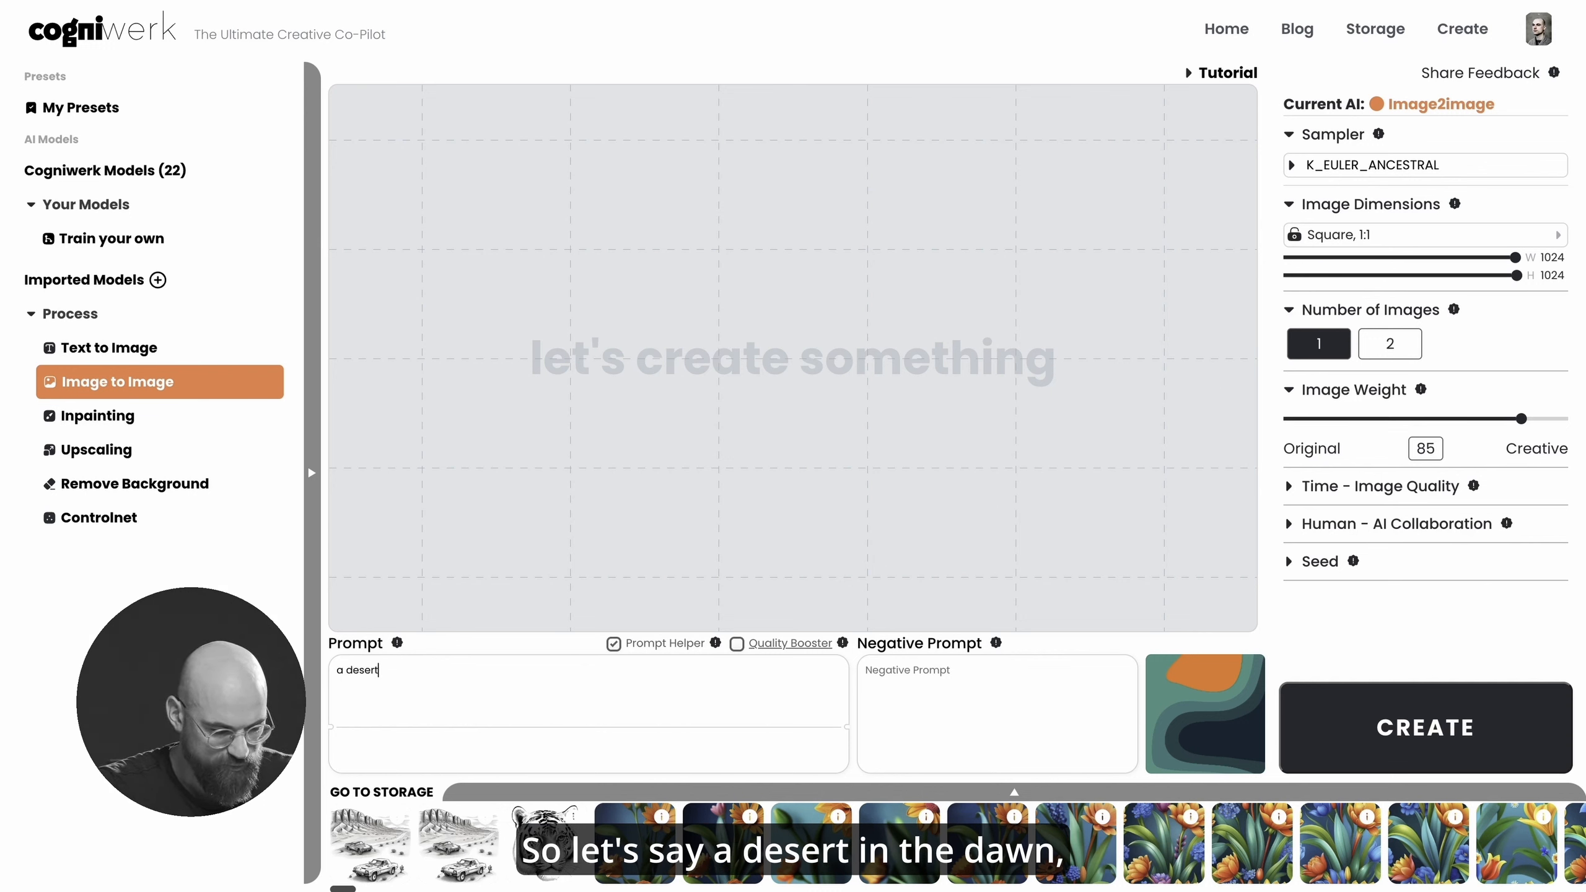
text( in )
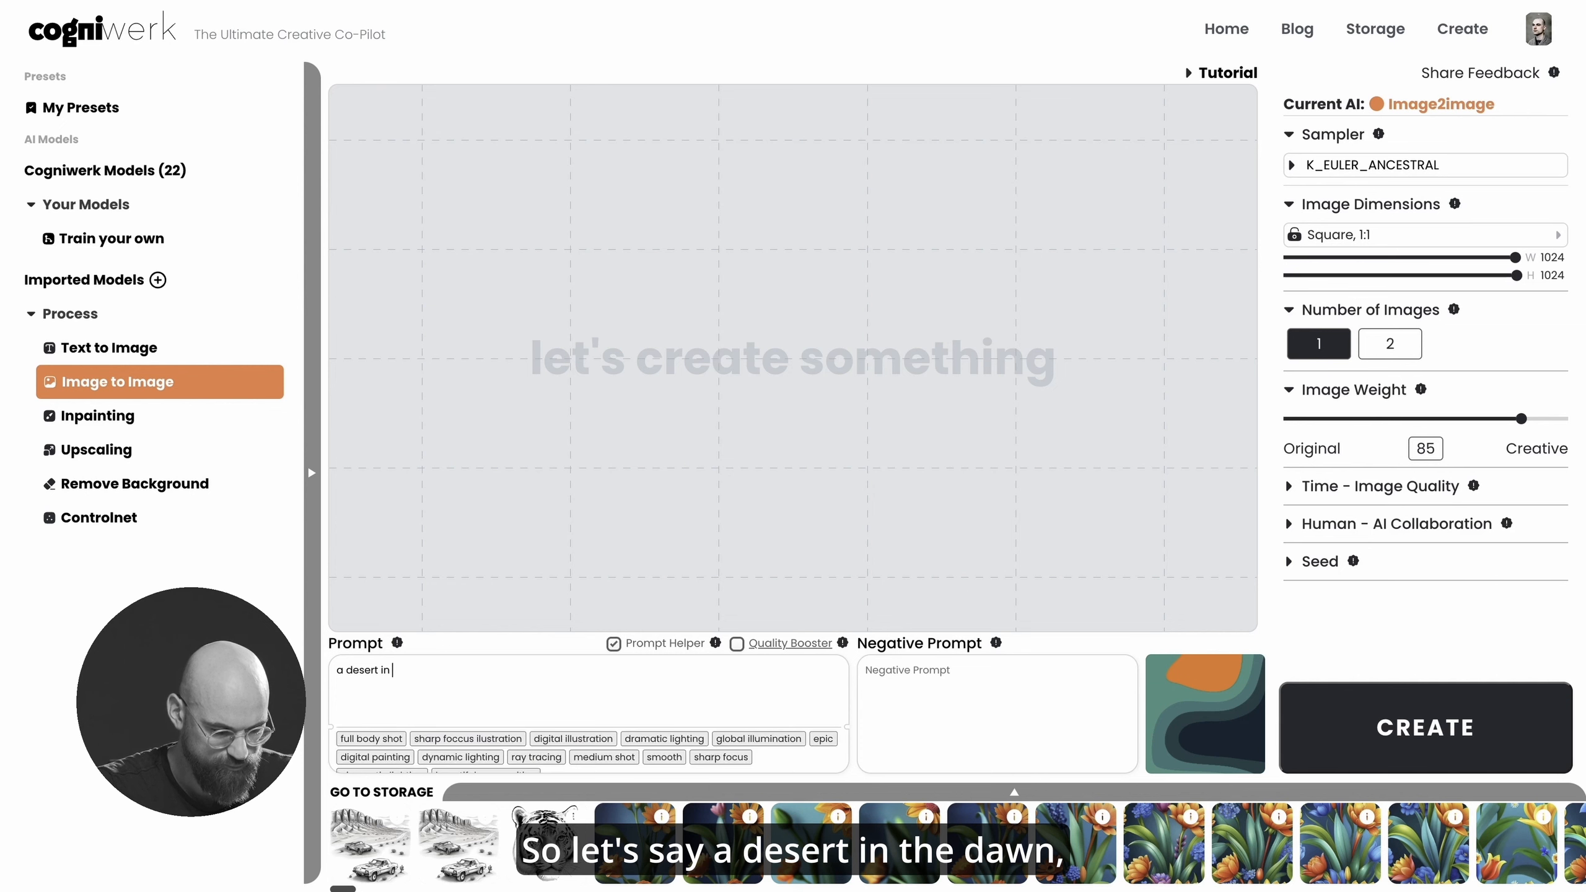
text(the dawn )
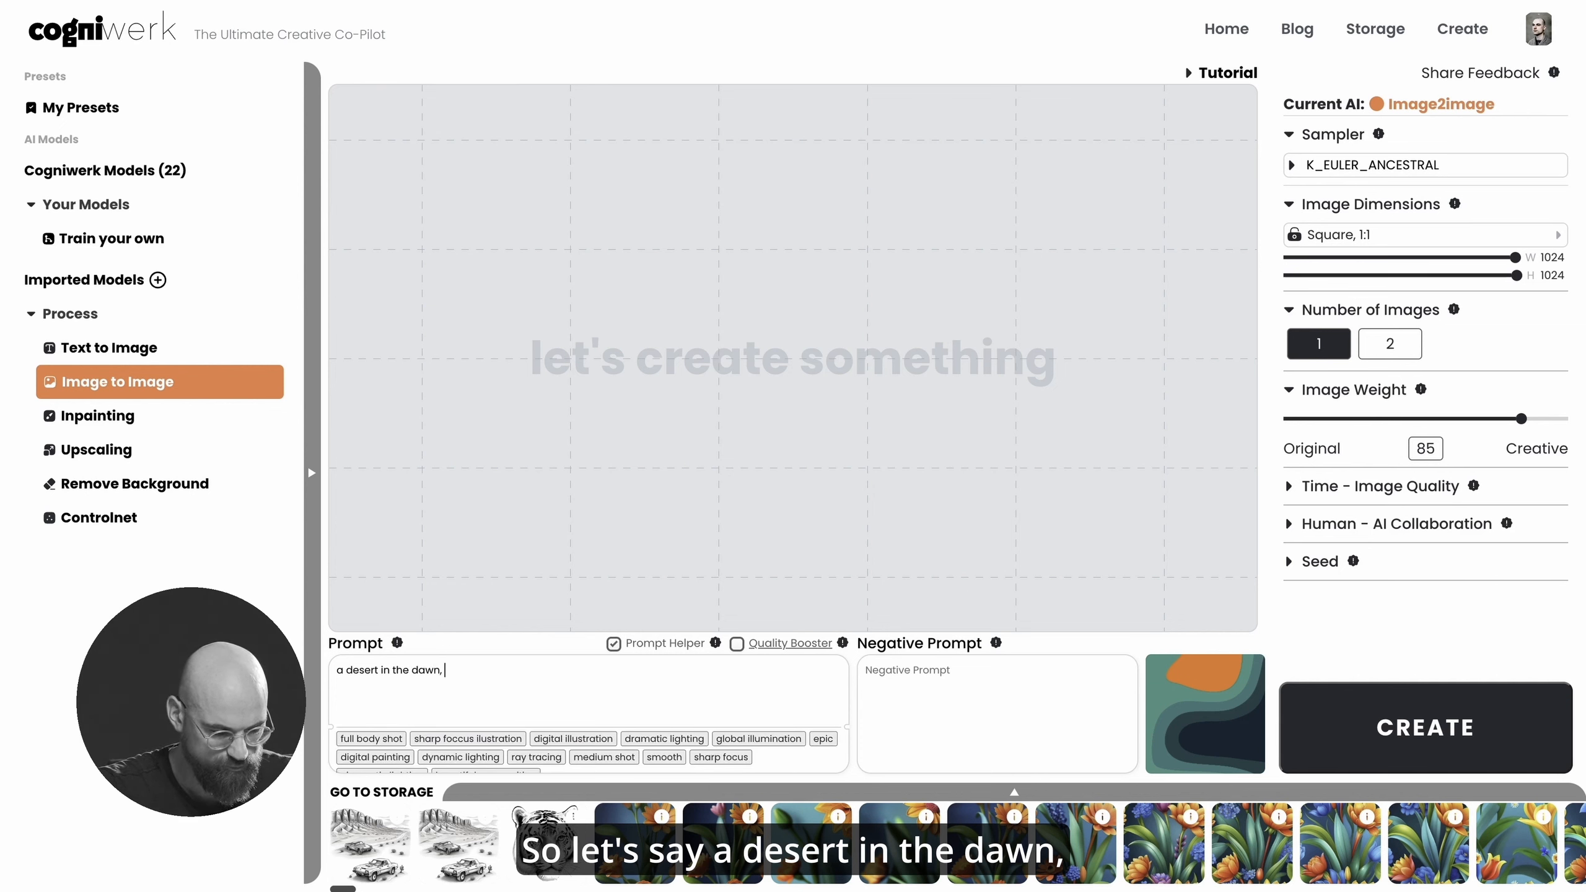
text( photo )
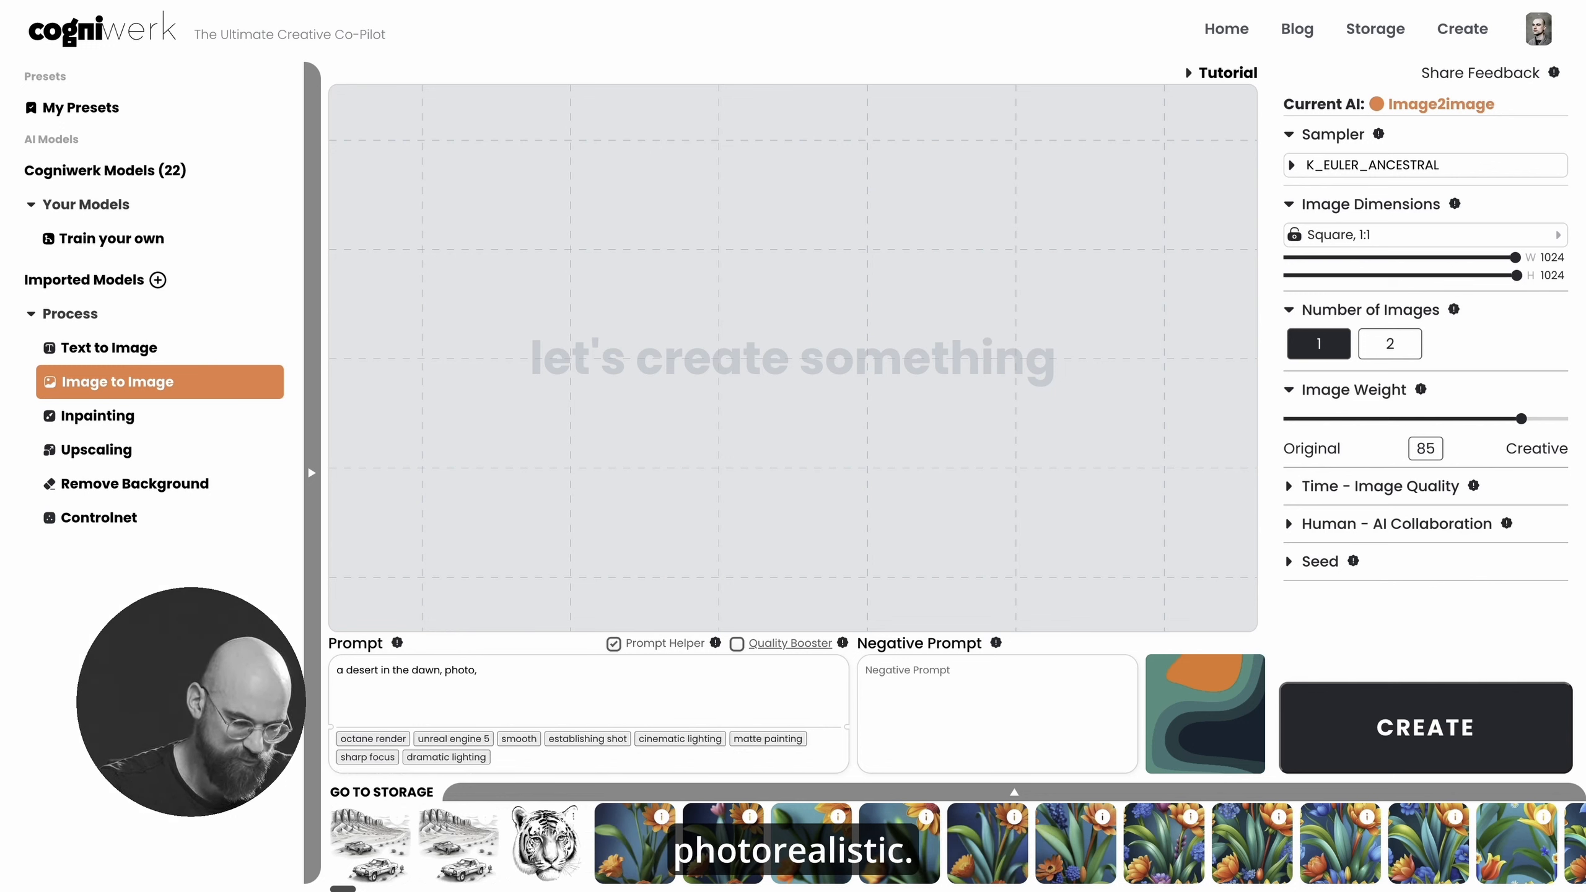
text(rea)
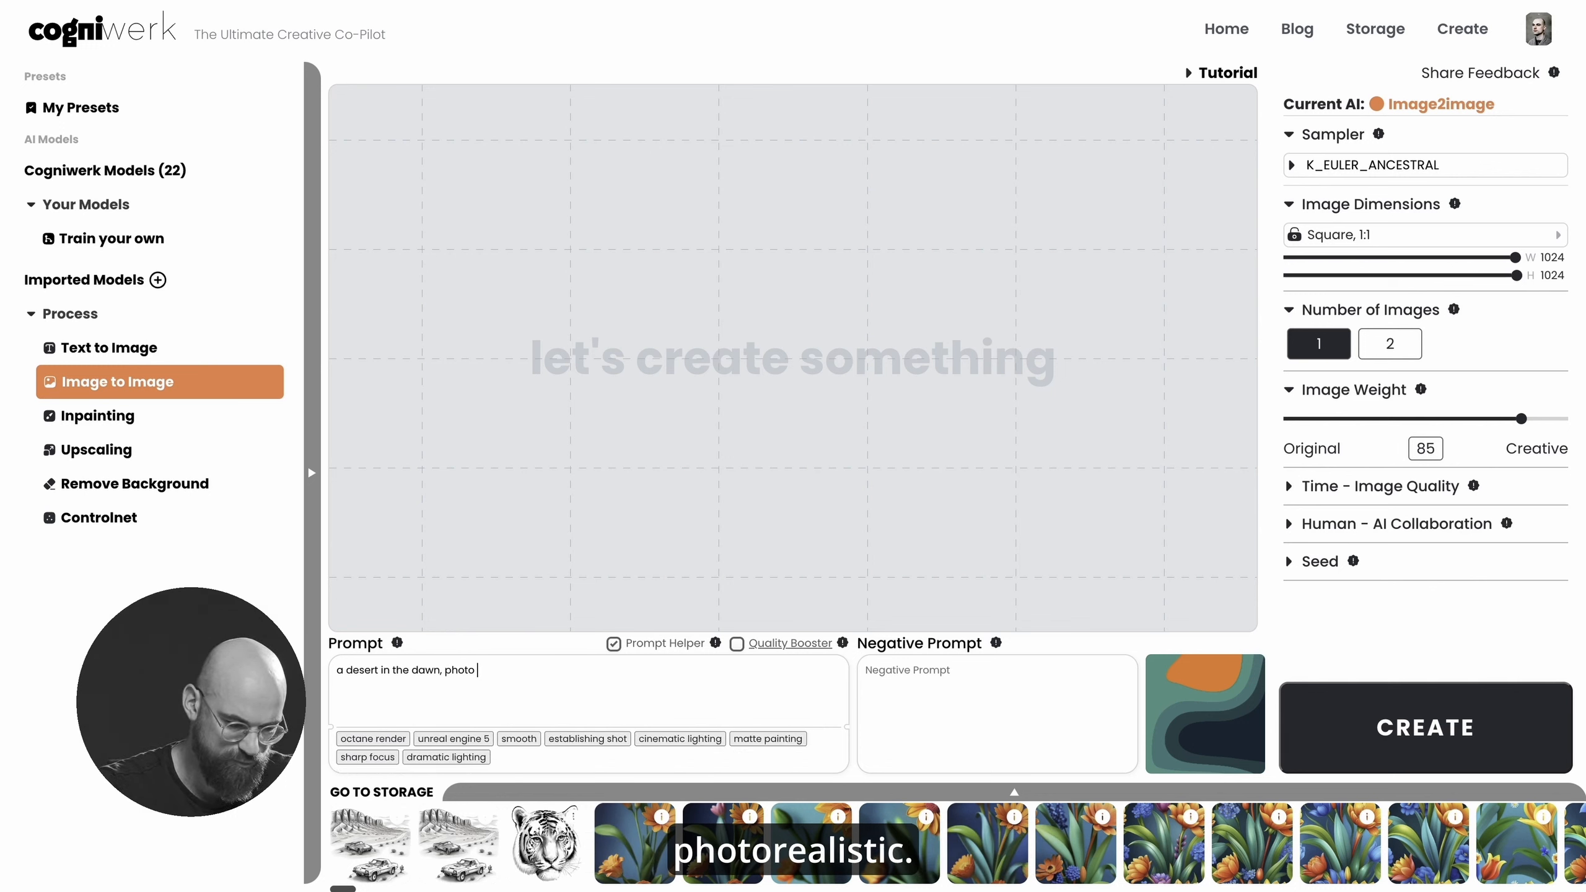
key(BackSpace)
key(BackSpace)
key(BackSpace)
key(BackSpace)
text(realis)
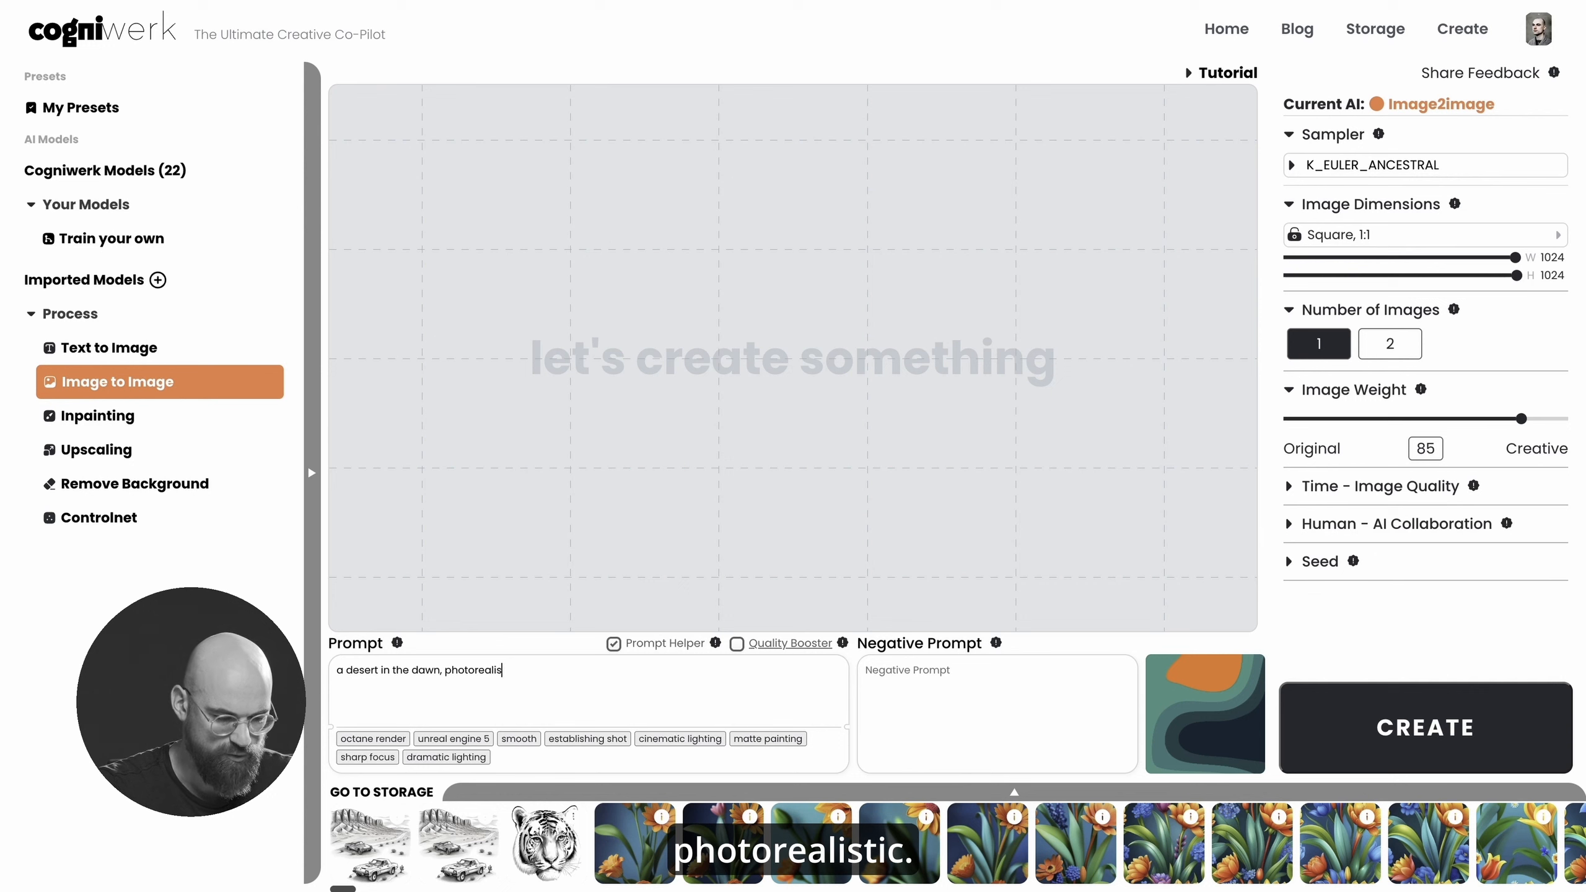
text(tic,)
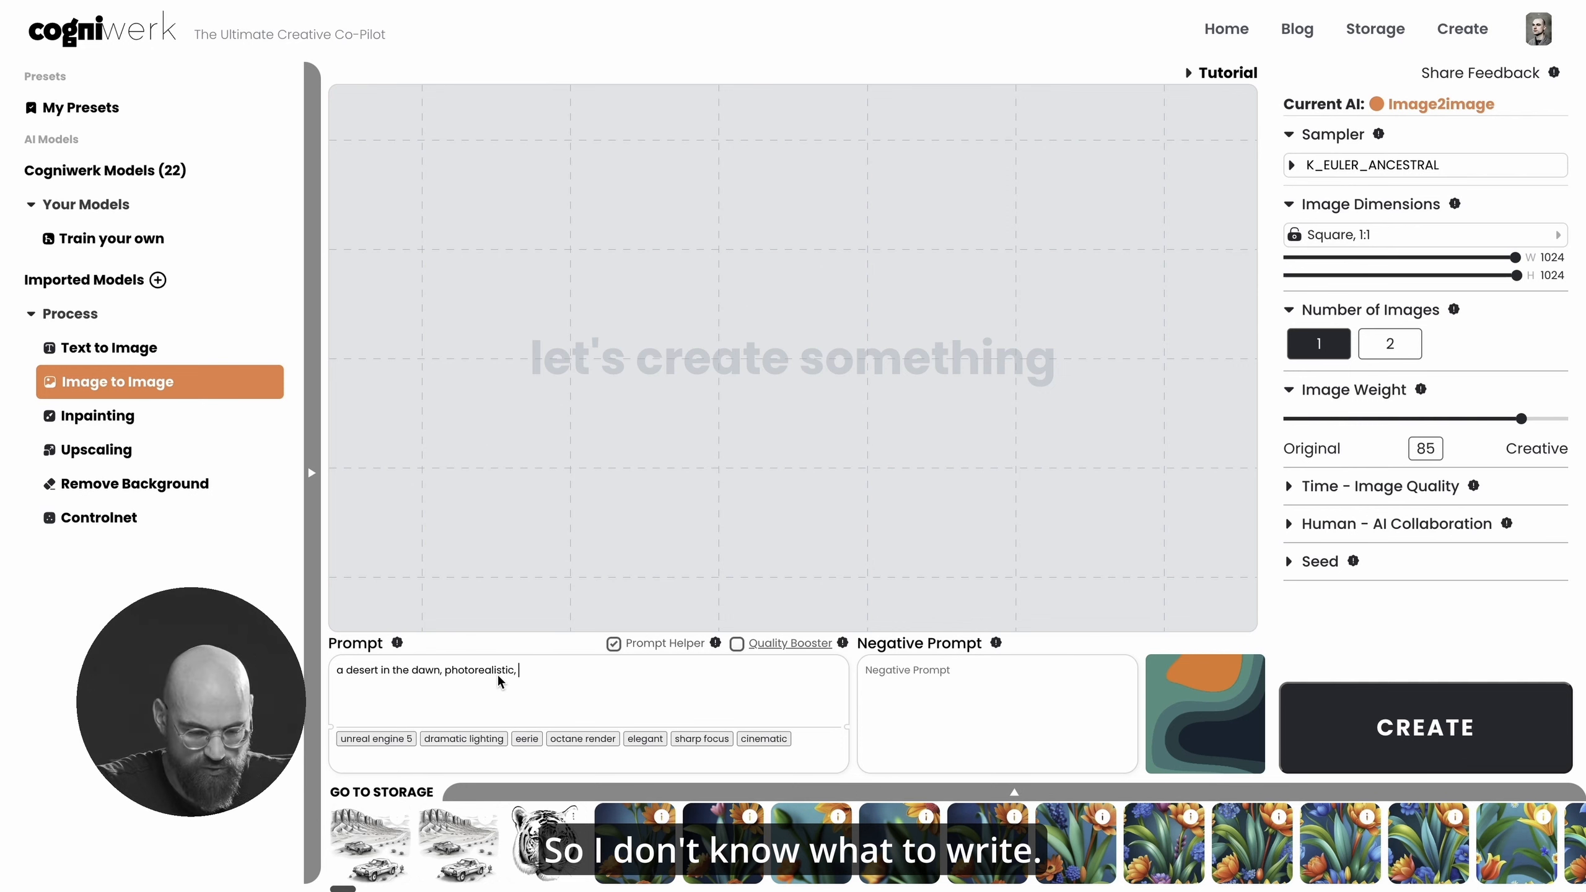
- Add the suggested keywords "dramatic lighting" and "cinematic" to the prompt and generate the image
click(463, 738)
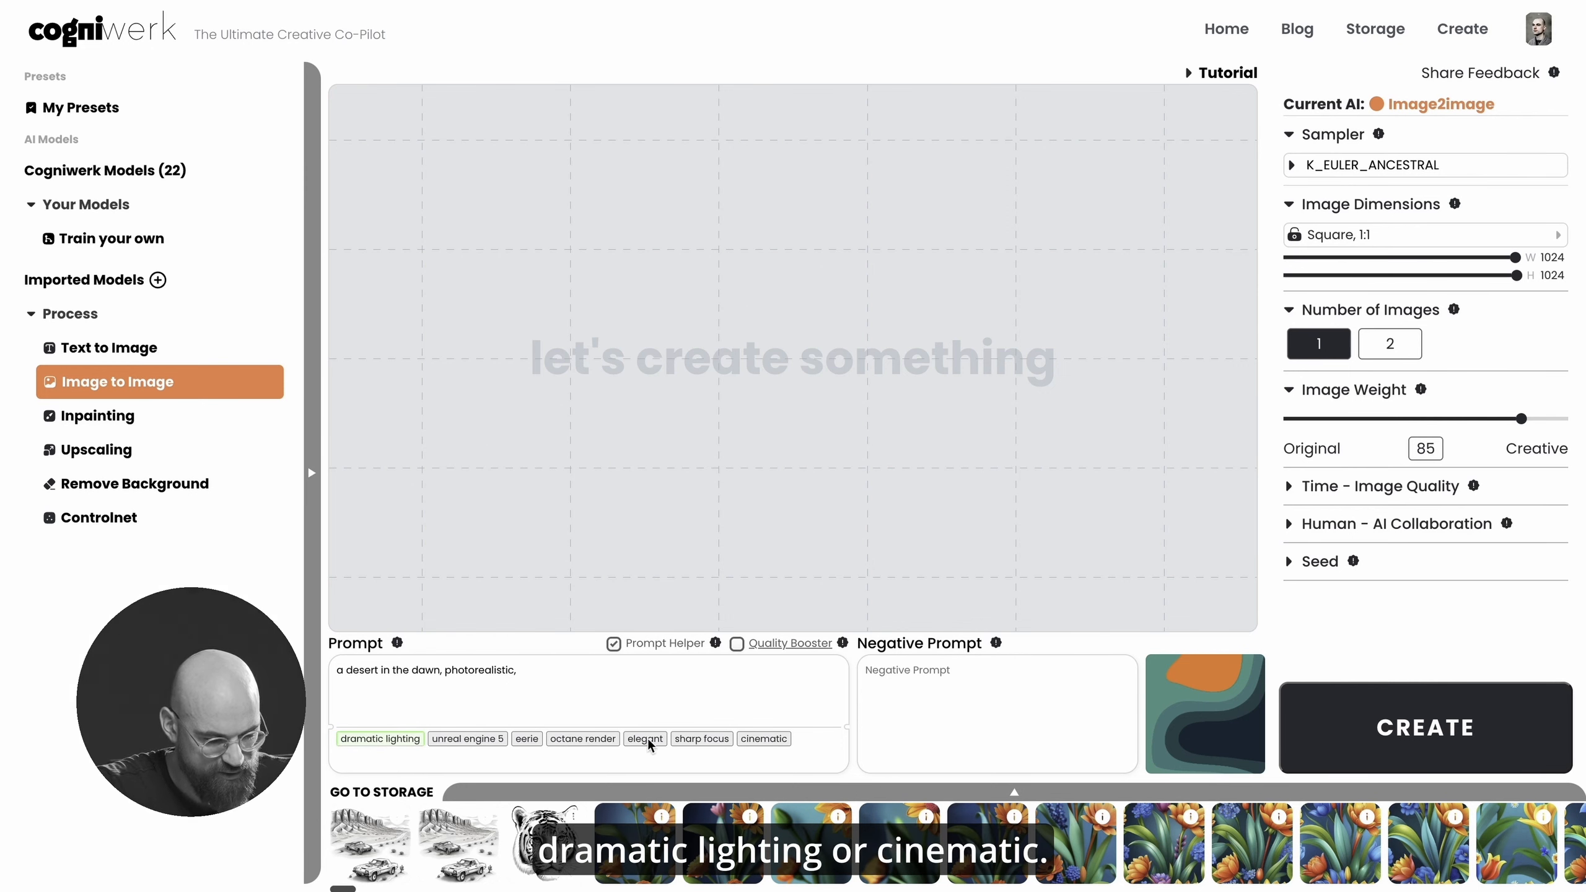
click(773, 738)
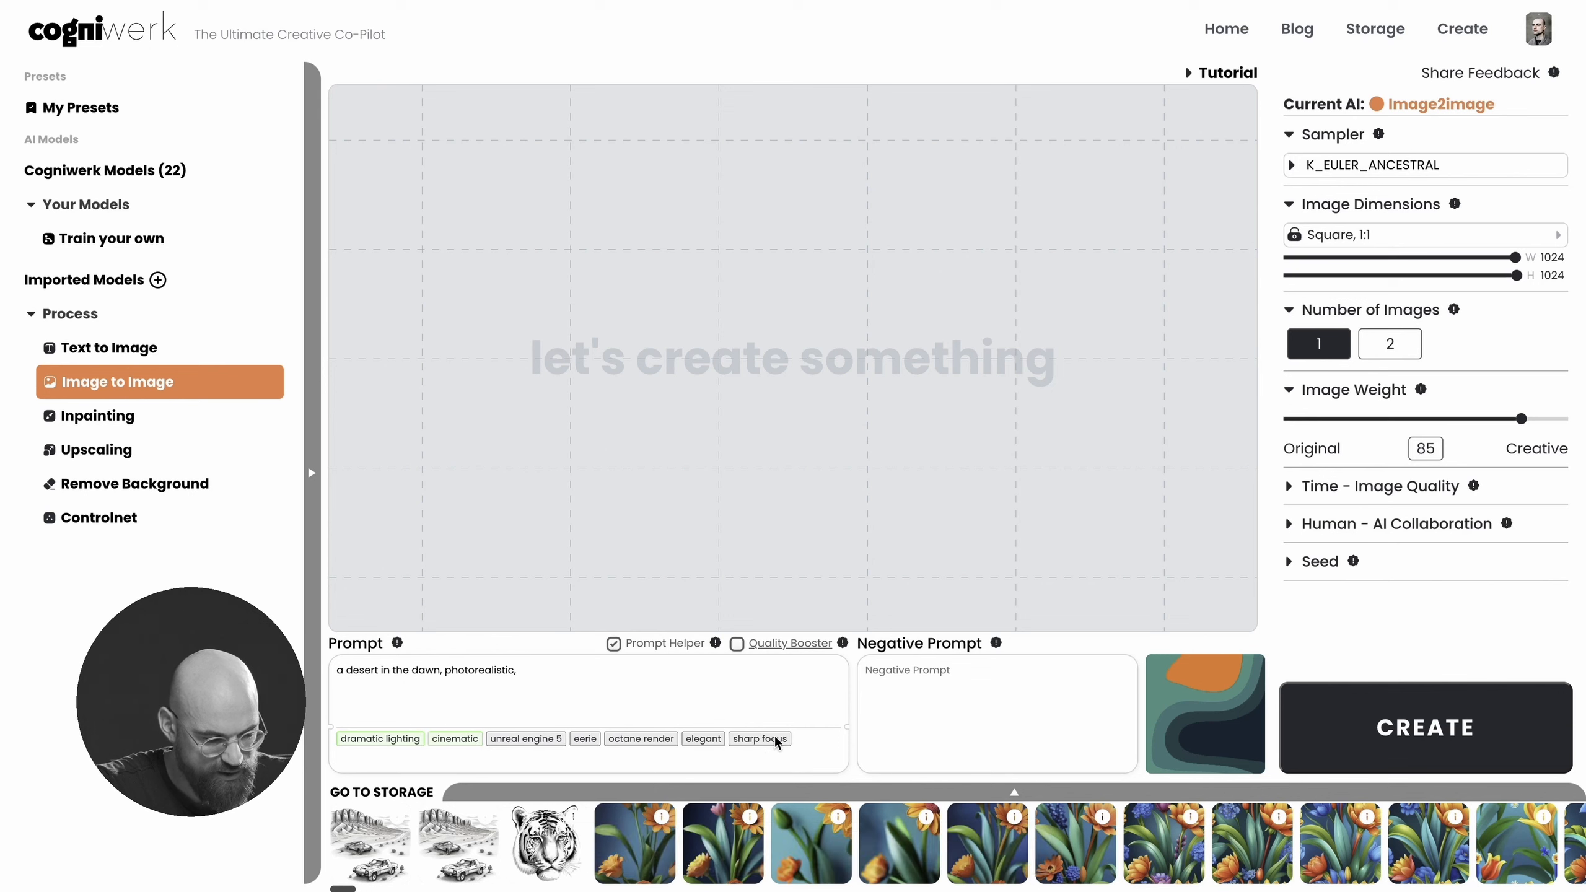
click(1388, 704)
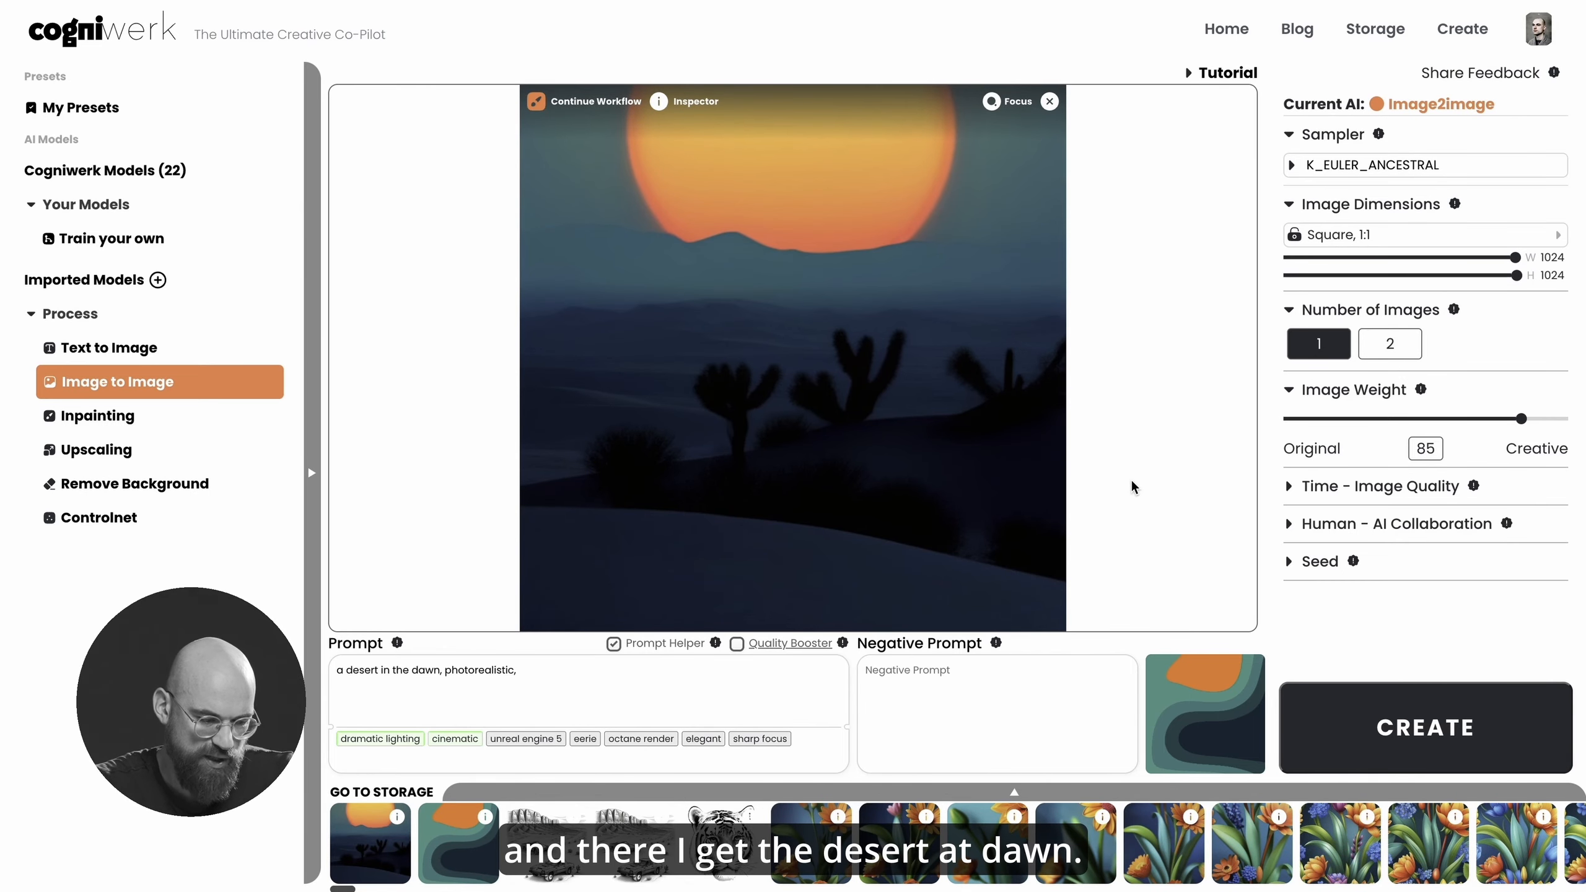
- Change the time of day in the prompt to "dusk" and generate a new image
double_click(425, 670)
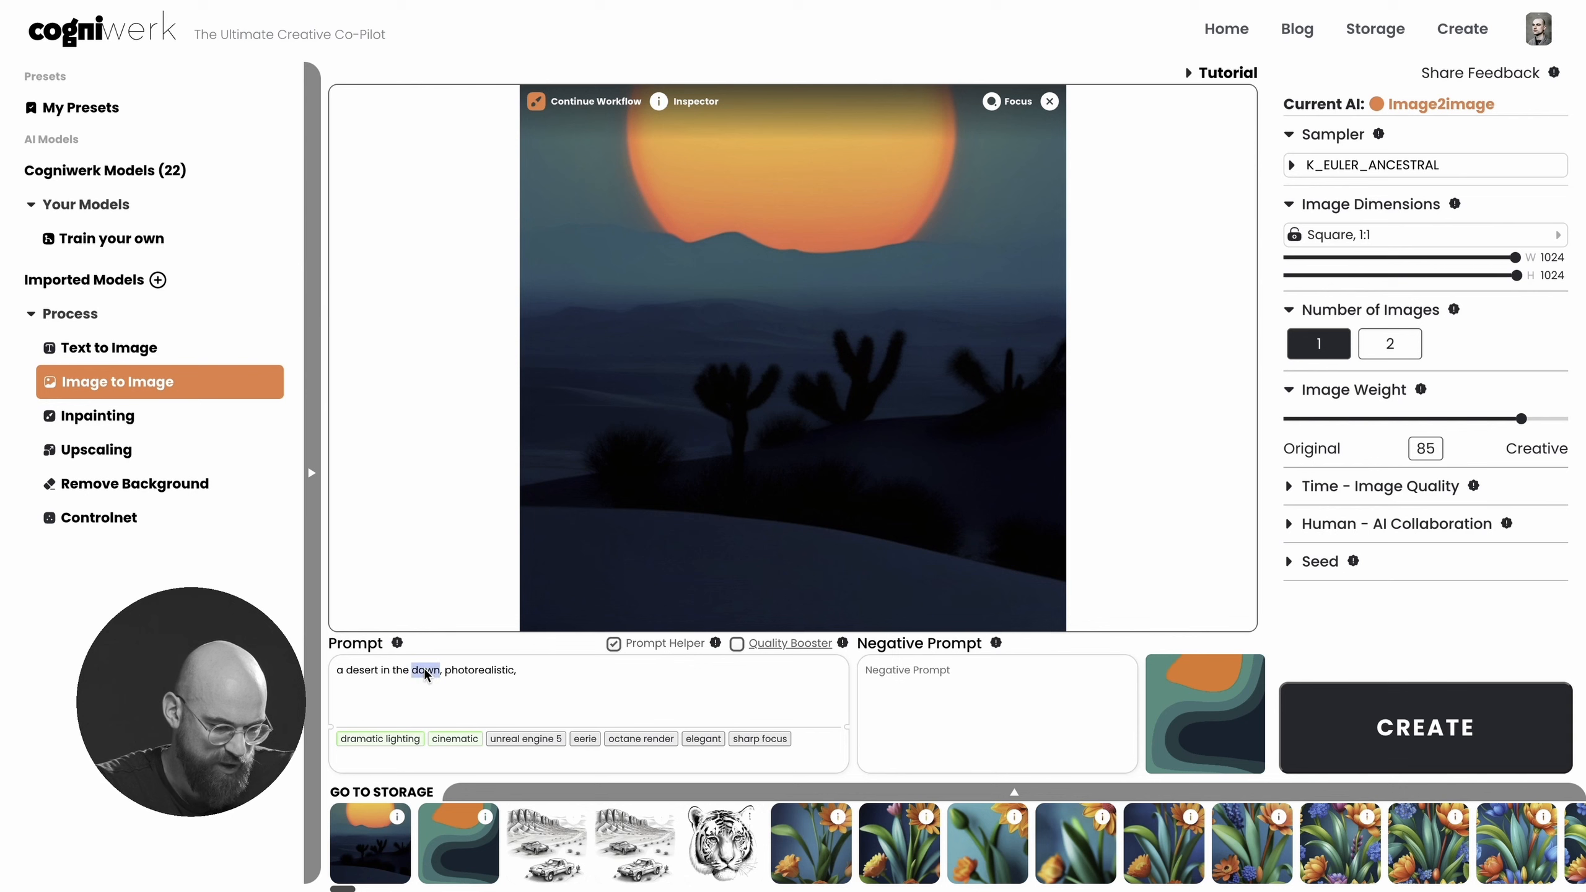
text(dusk)
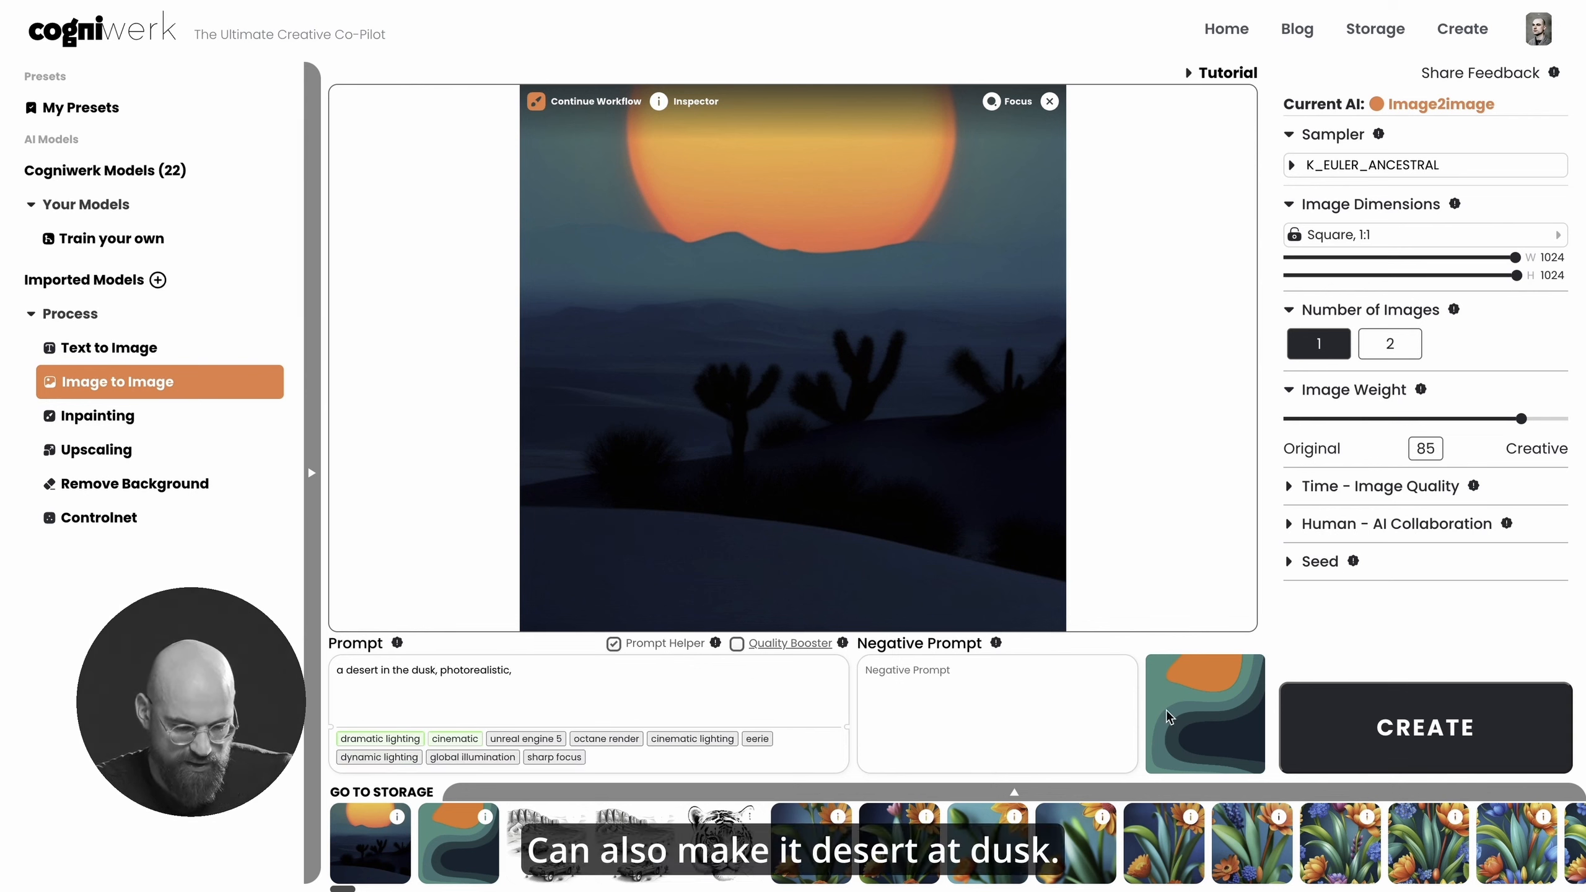
click(1329, 742)
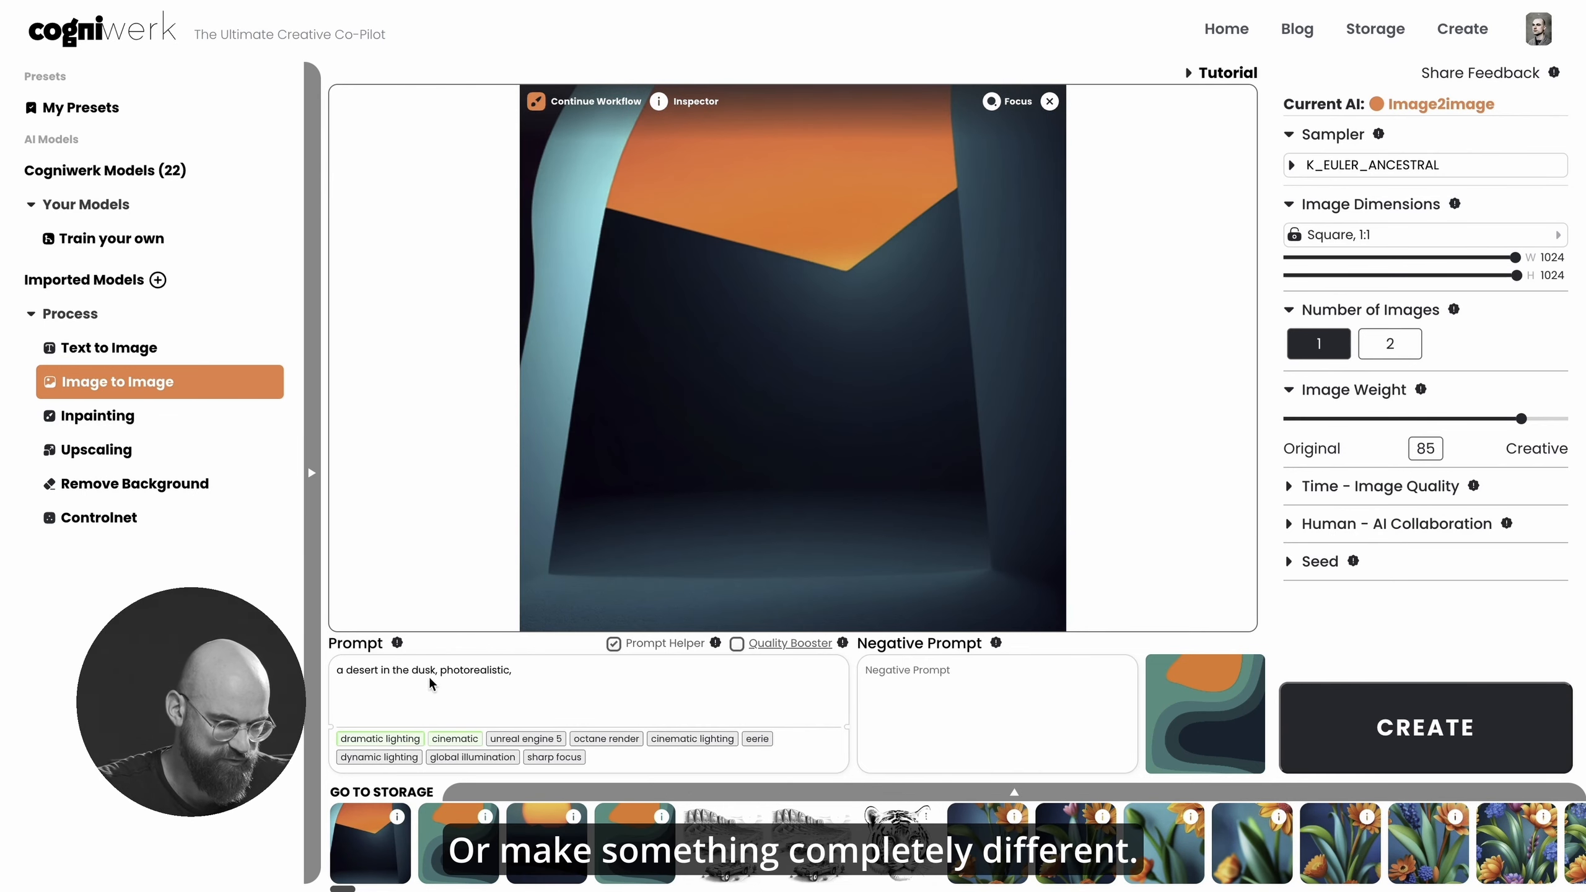
- Change the prompt to "a bouquet of beautiful flowers, photorealistic," and generate the image
drag(435, 669, 513, 670)
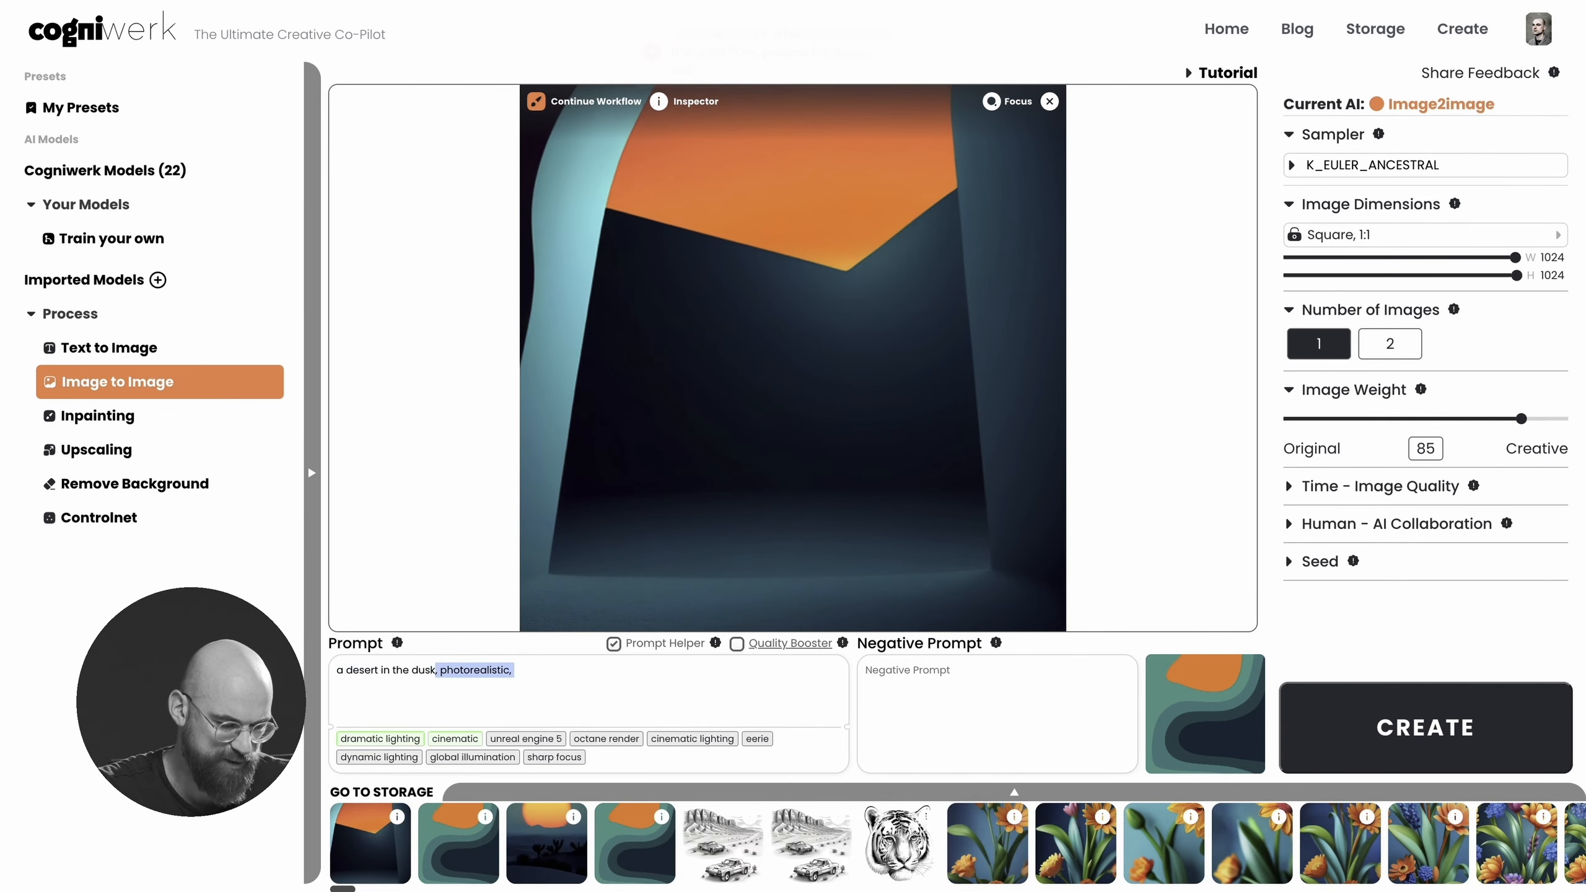
click(336, 670)
drag(346, 669, 439, 667)
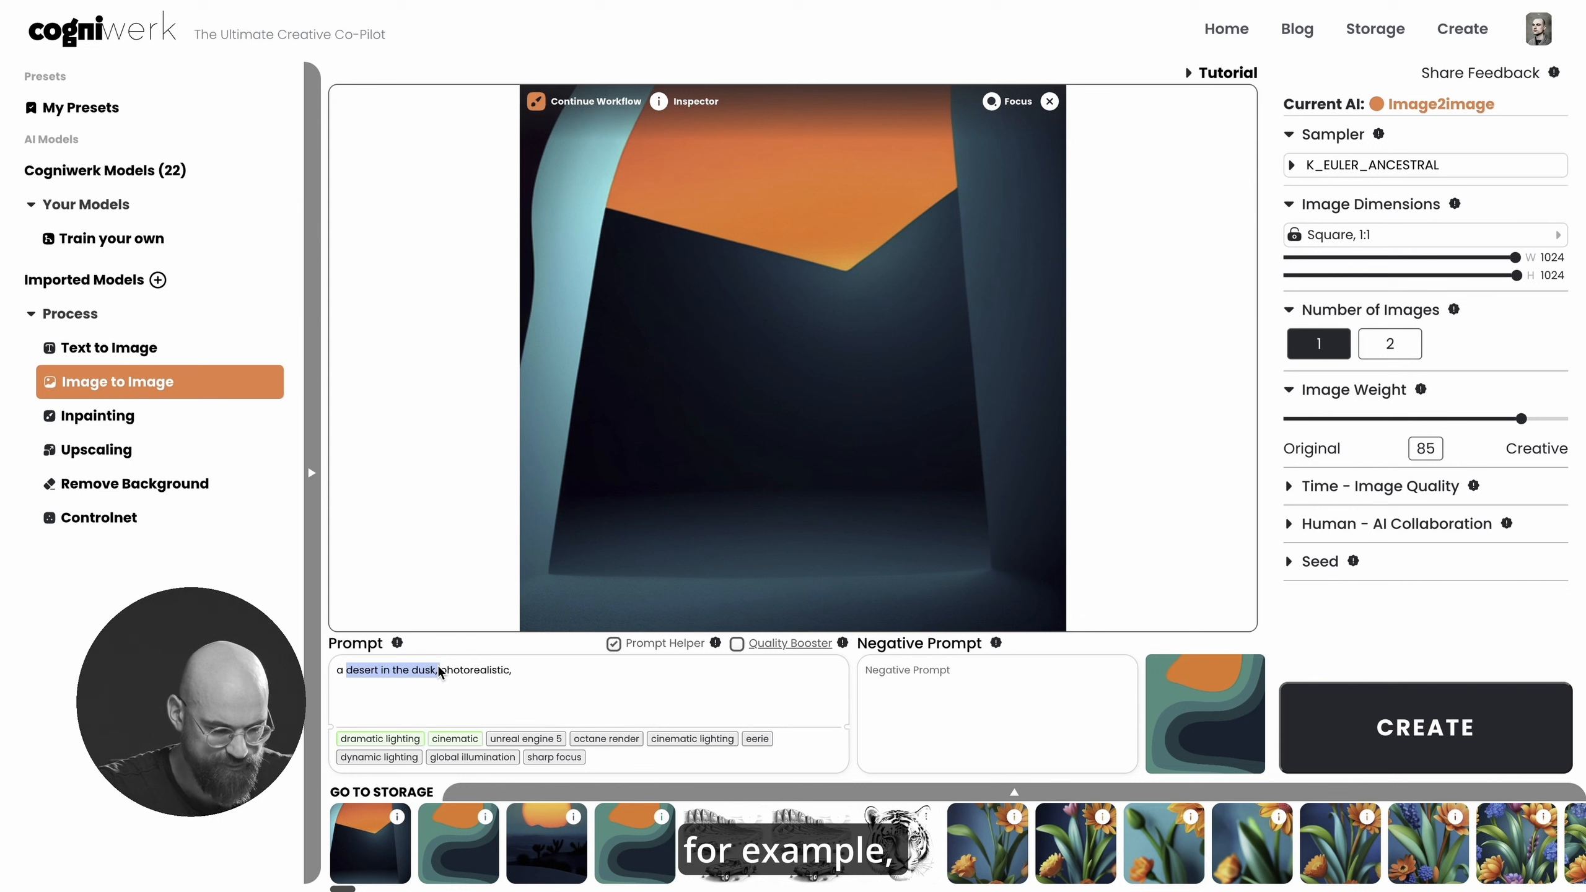
text(bouga)
key(BackSpace)
text(uet of flw)
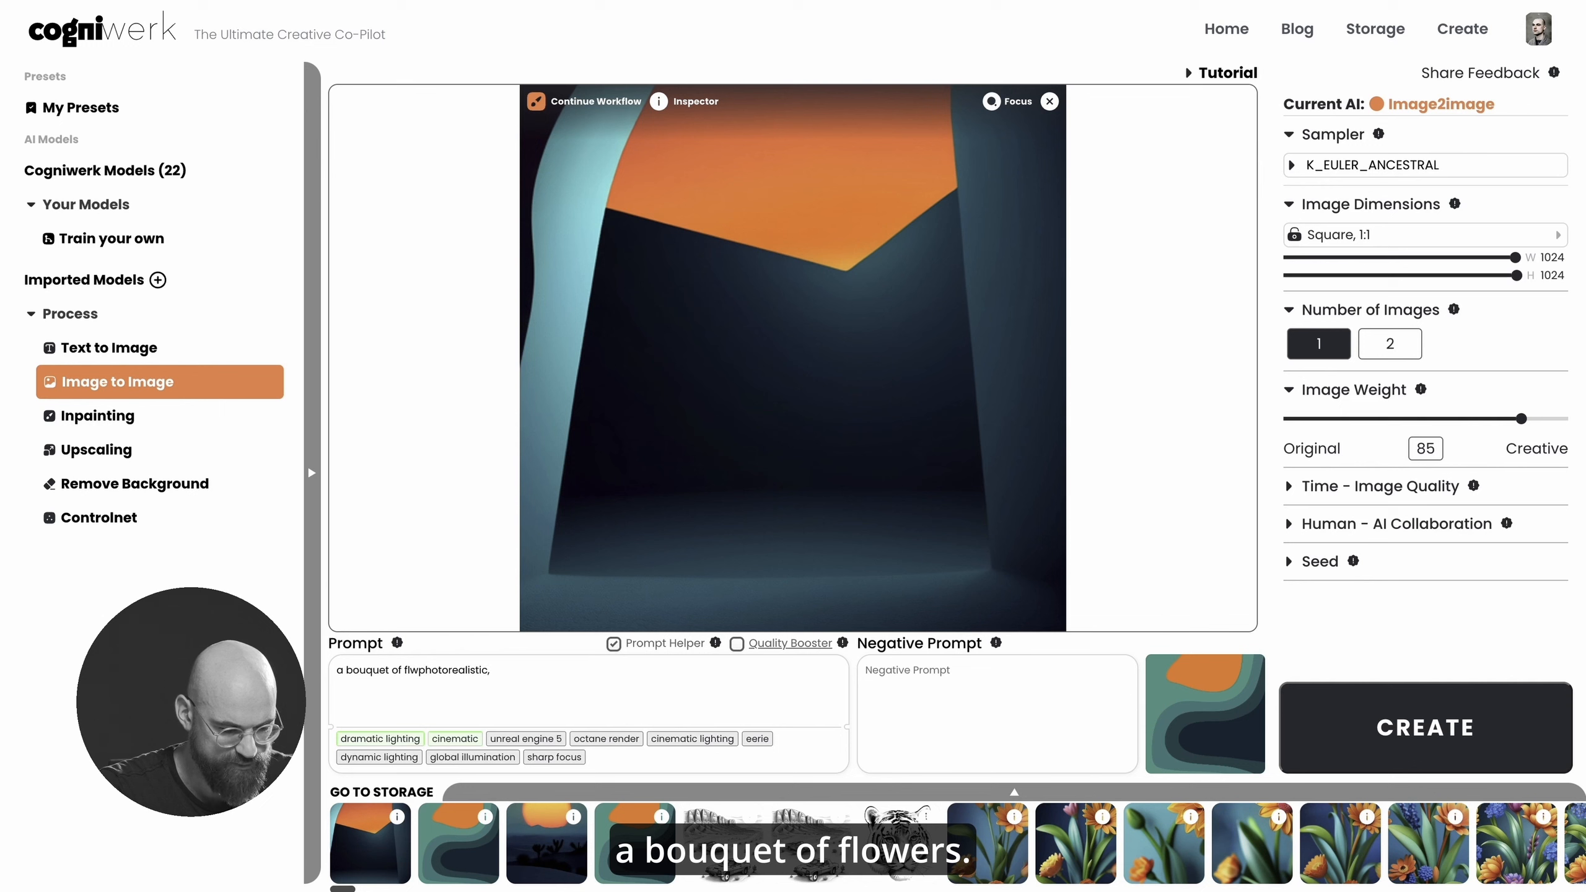
key(BackSpace)
key(BackSpace)
key(BackSpace)
text(beautiful flowers,)
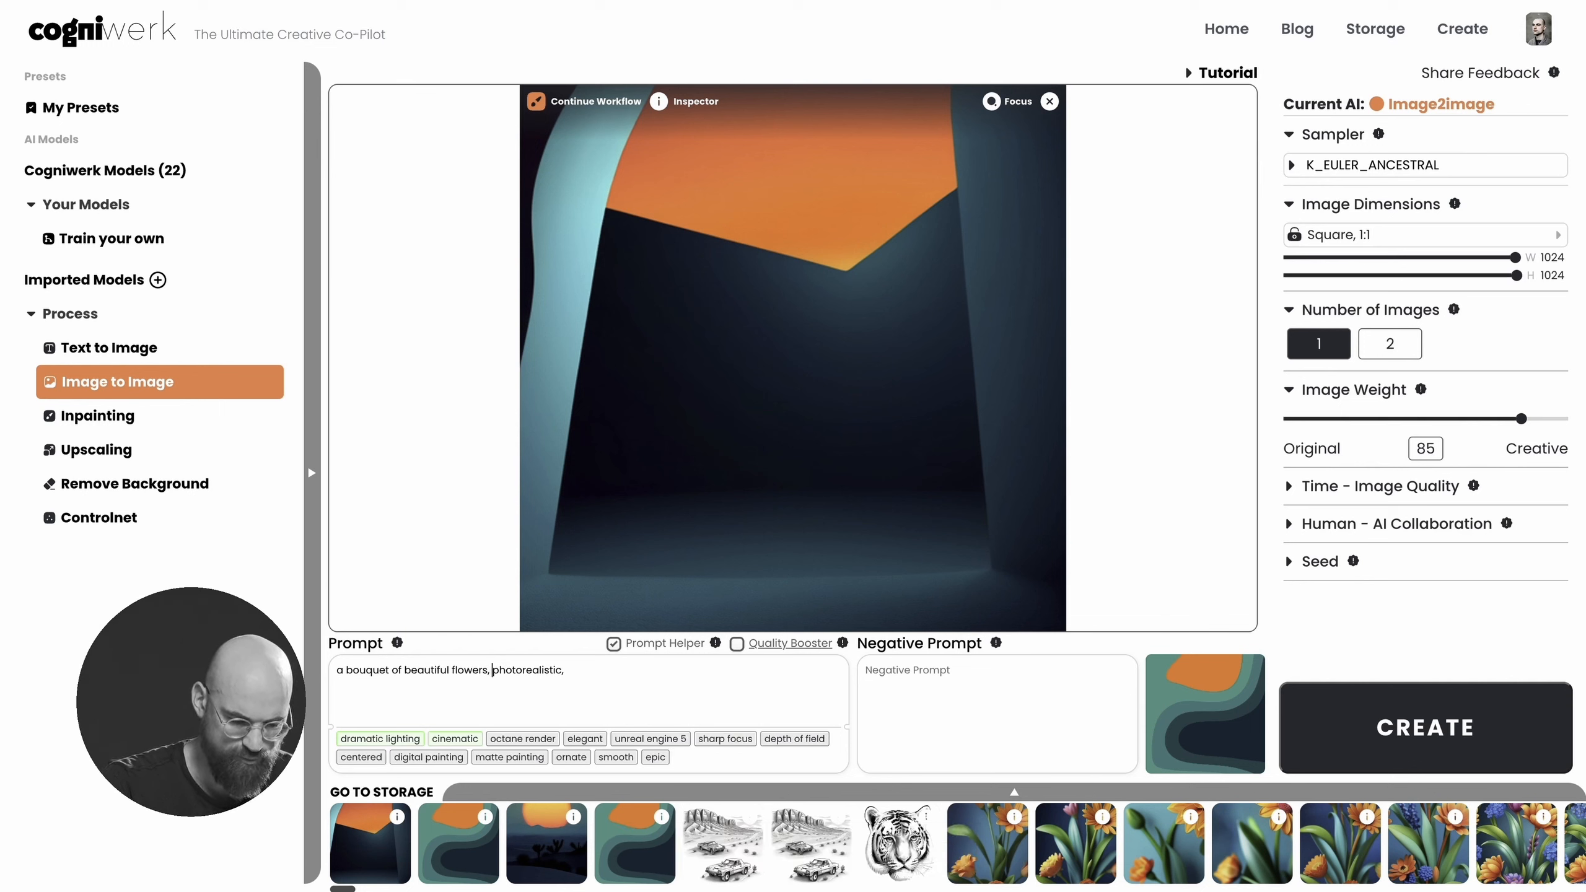
click(1312, 728)
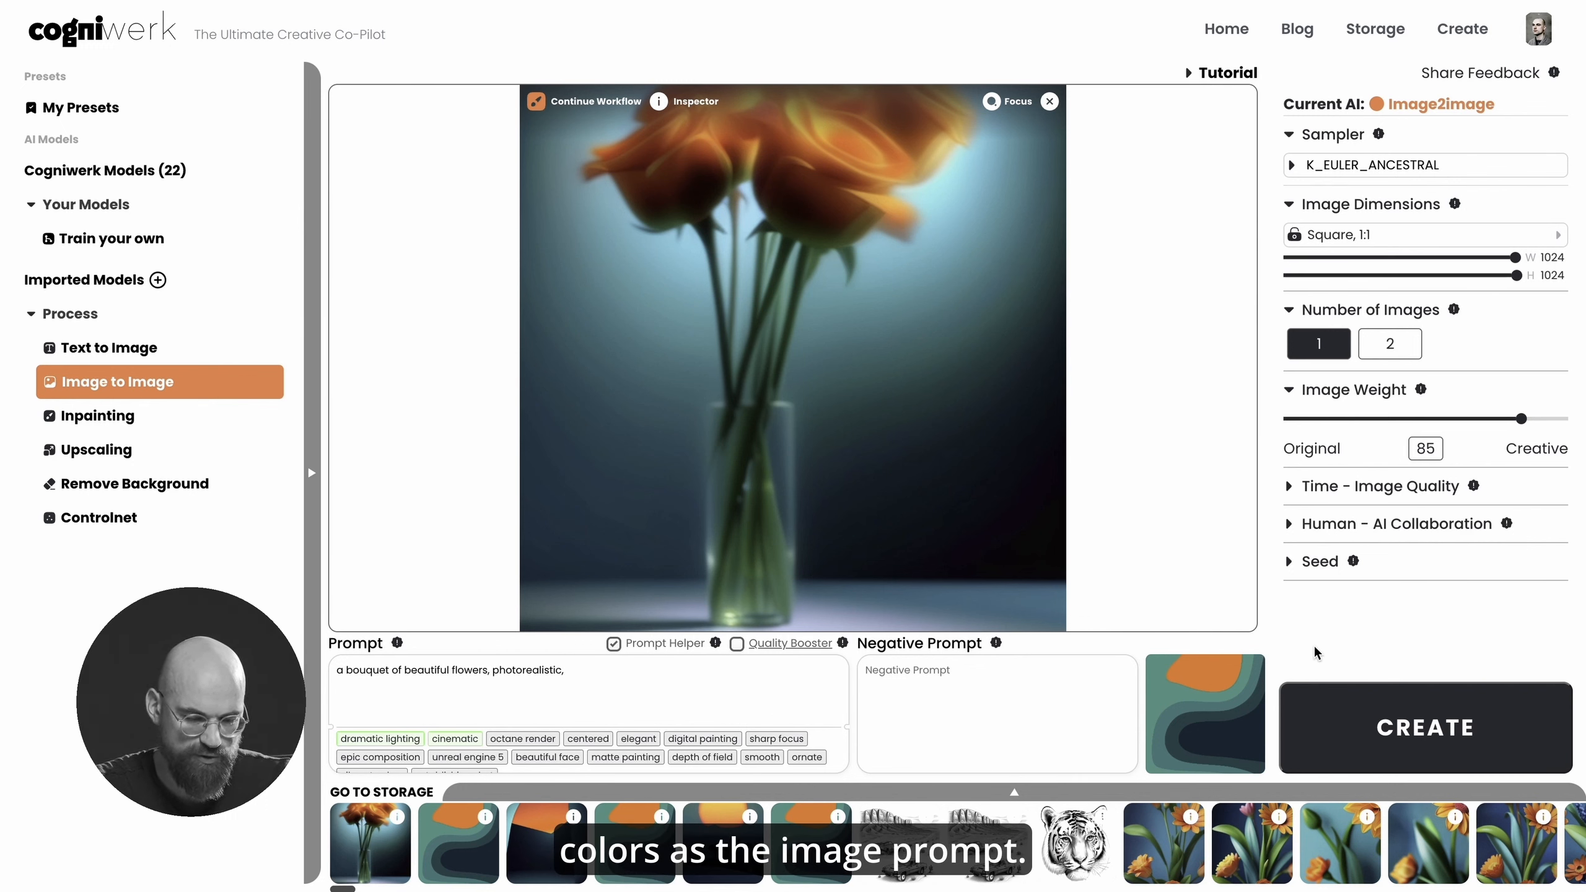
- Replace the source image with image (1).png and generate another flower bouquet with the same prompt
mouse_move(1227, 683)
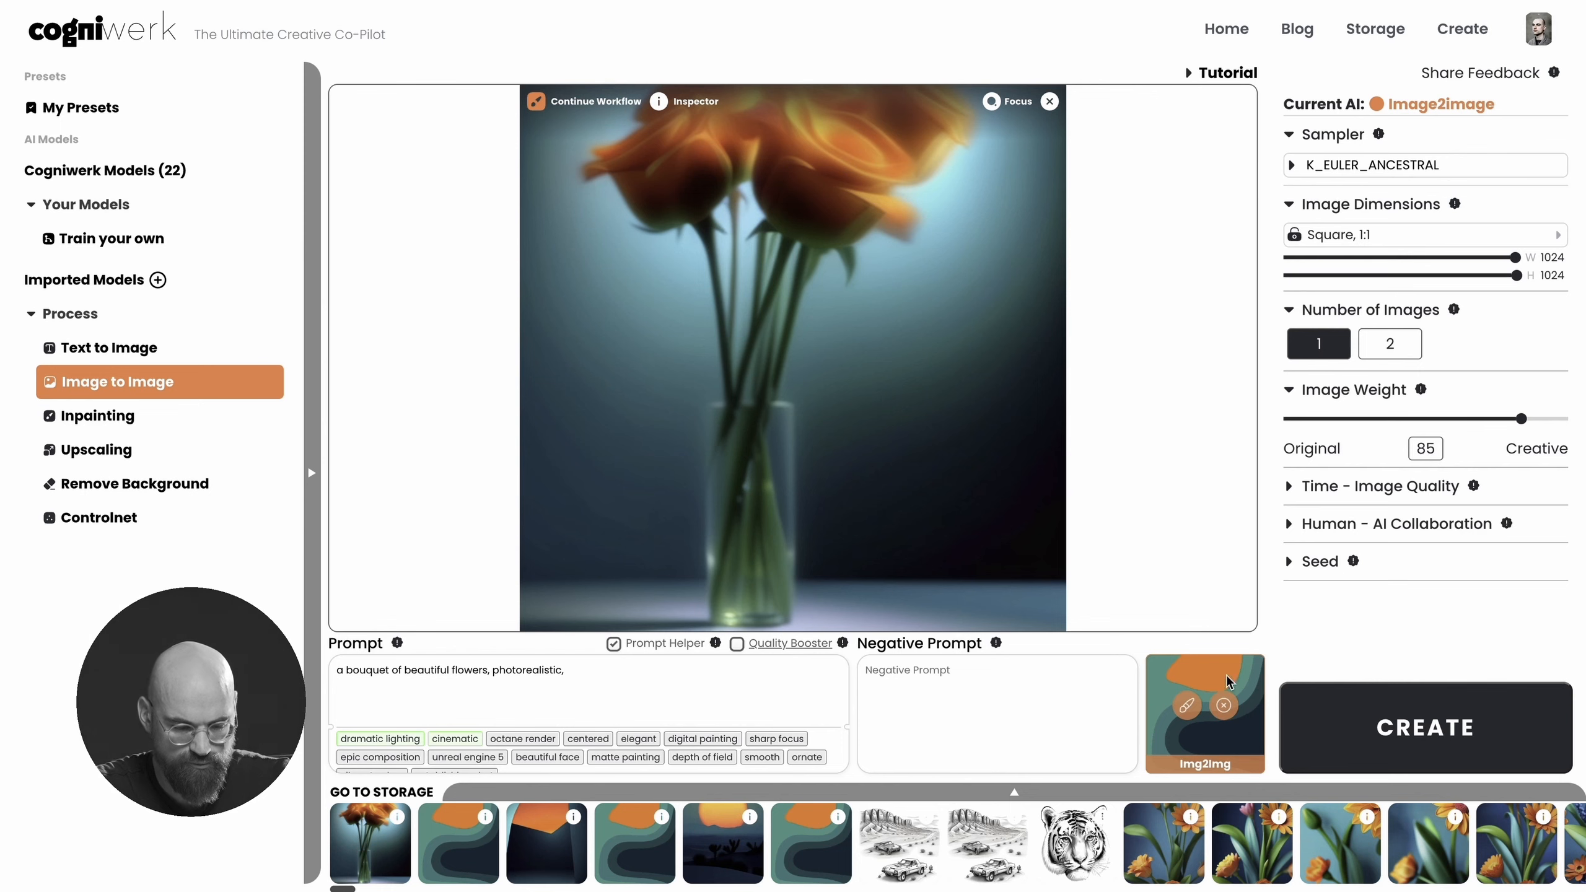
click(1226, 712)
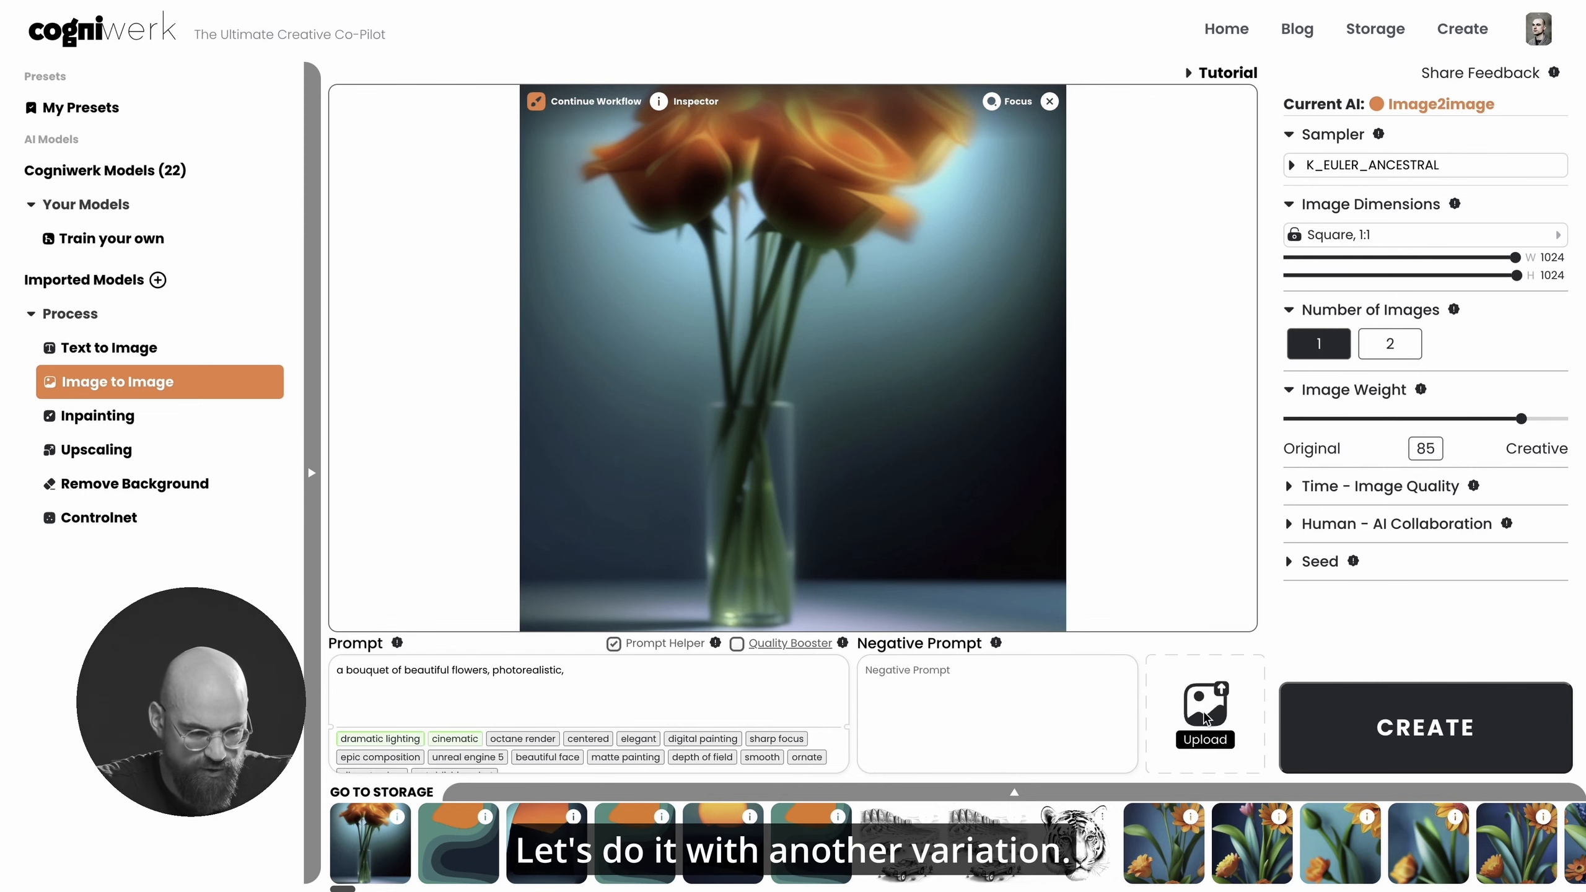
click(1202, 712)
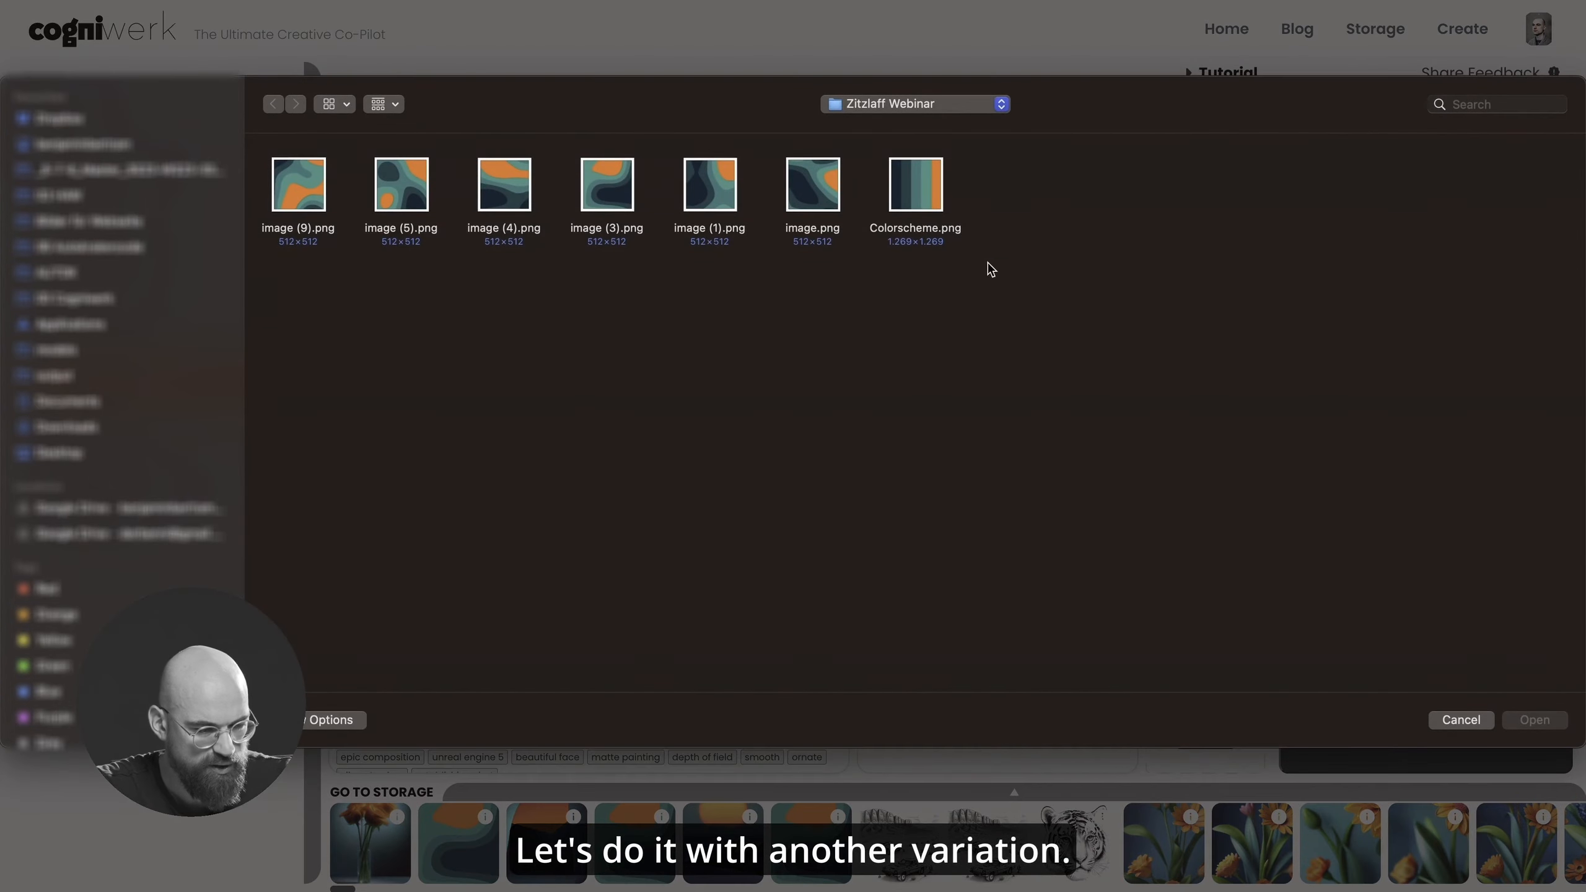
click(712, 201)
click(1512, 718)
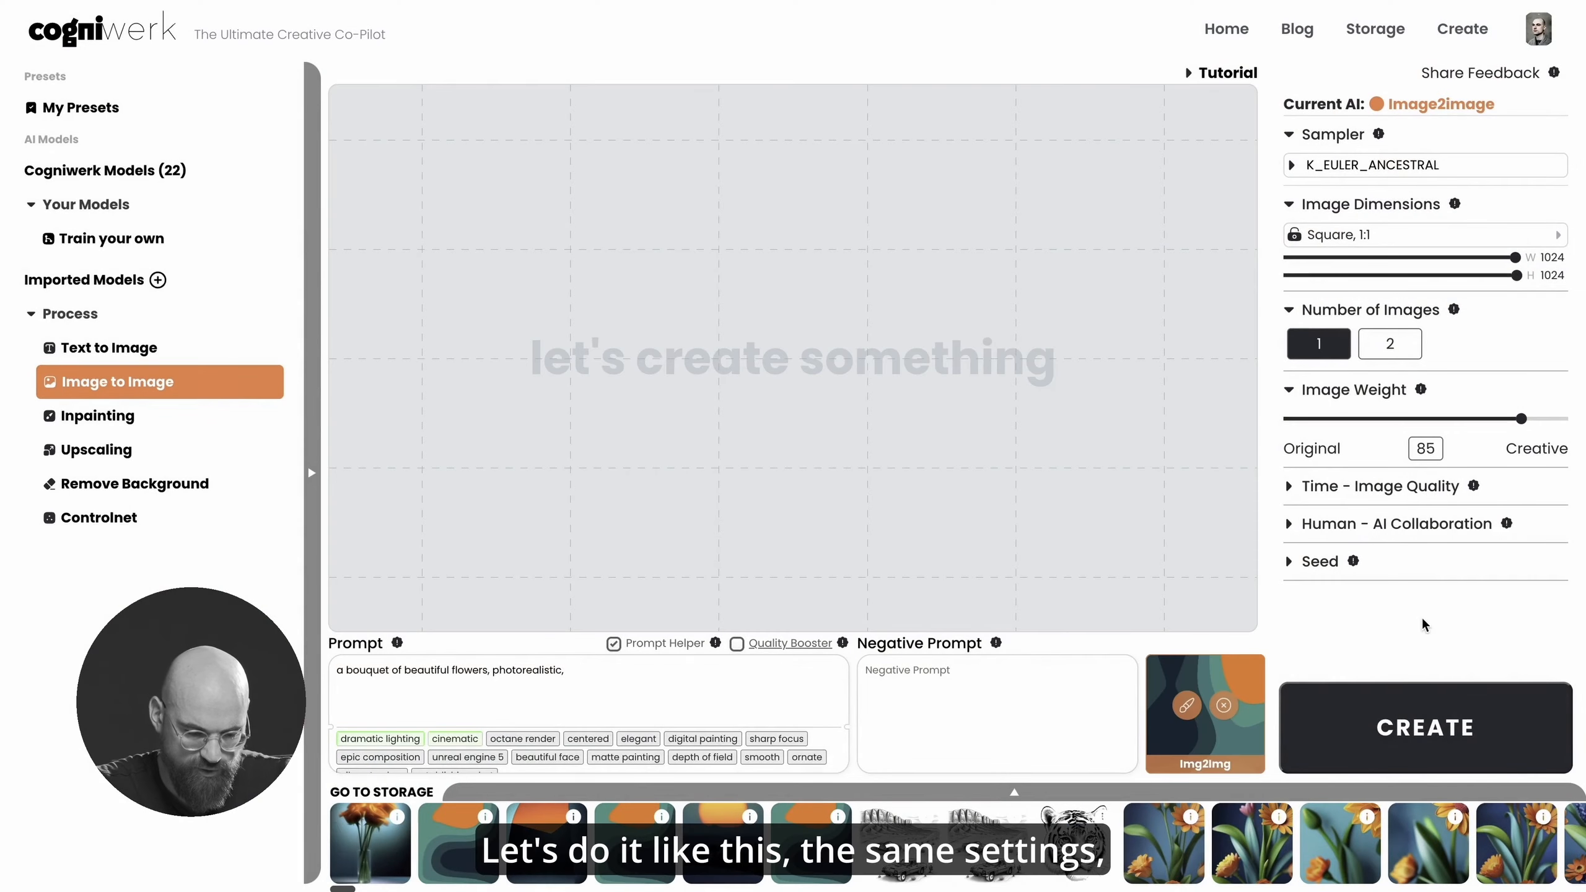
click(1339, 700)
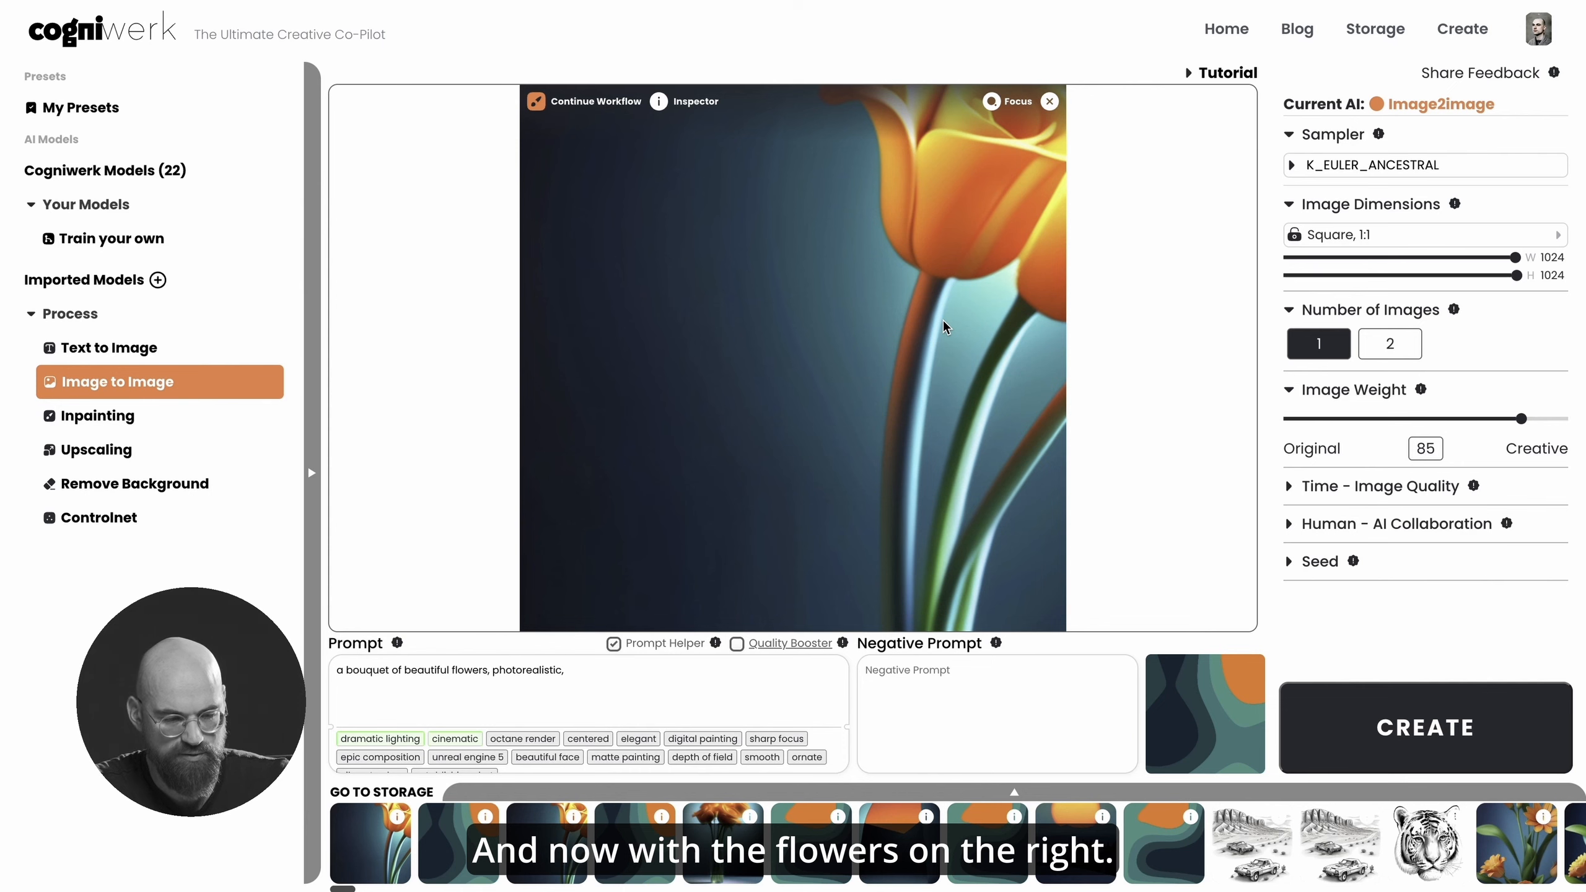
- Replace the source image with image (9).png
mouse_move(1229, 709)
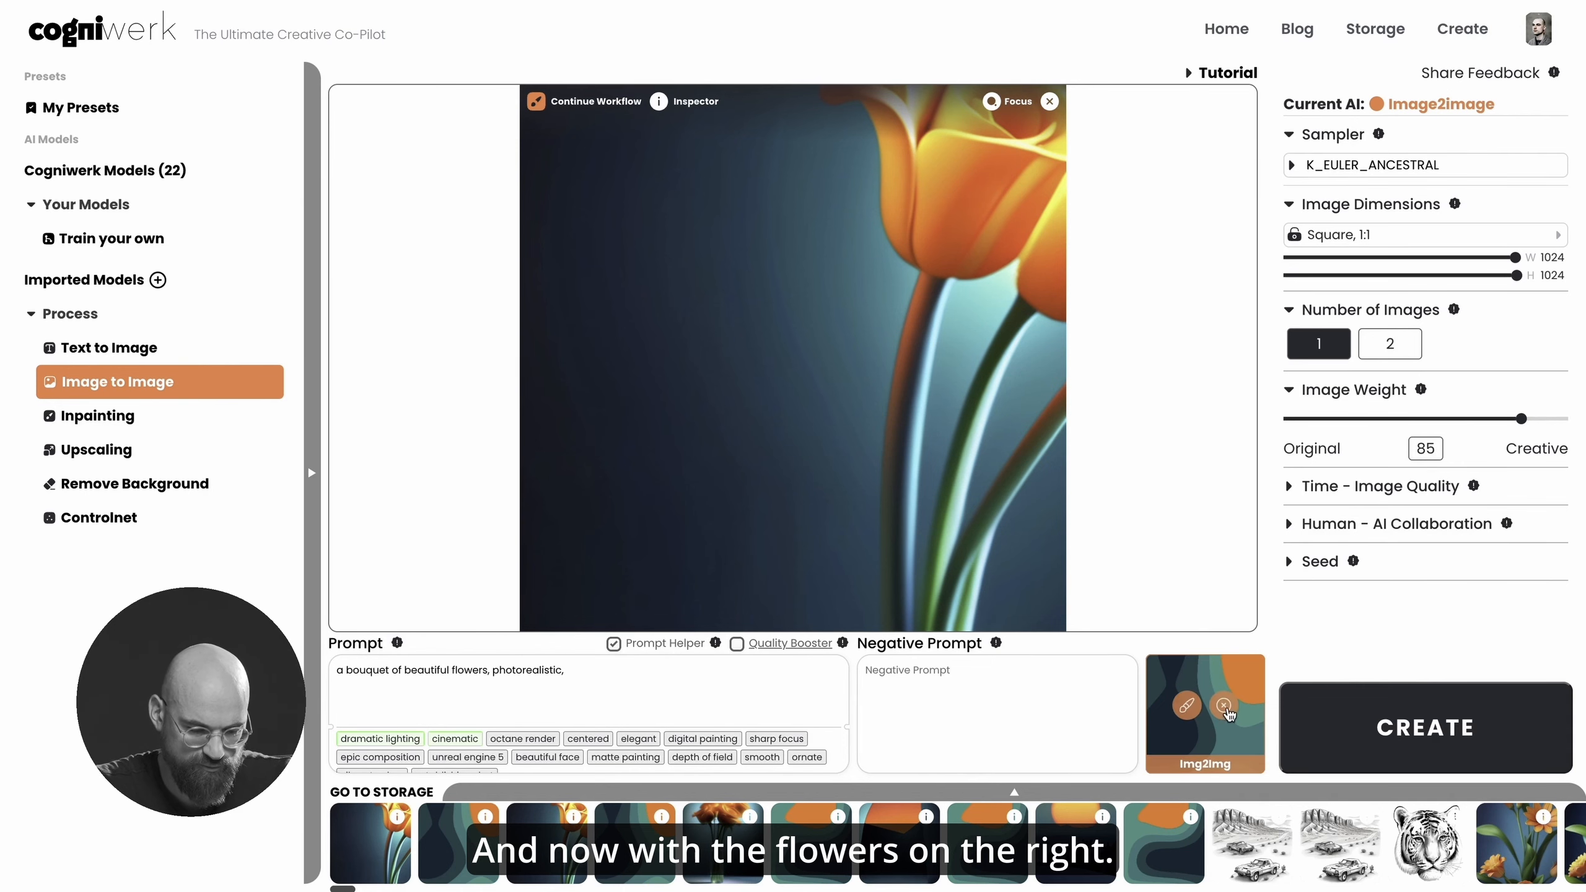
click(1225, 706)
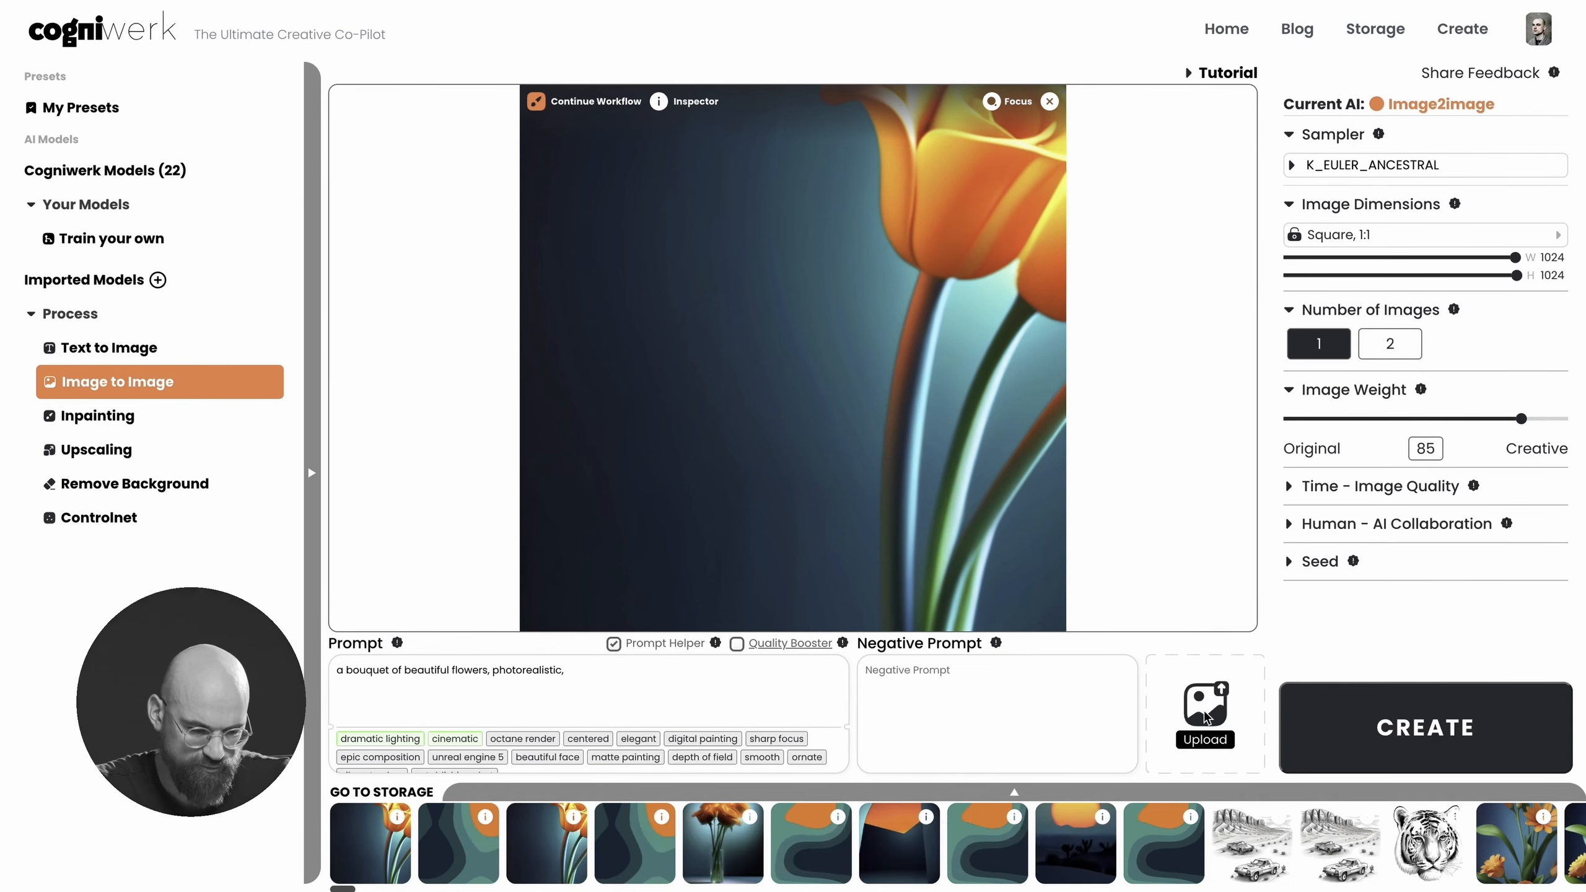
click(1204, 711)
click(298, 205)
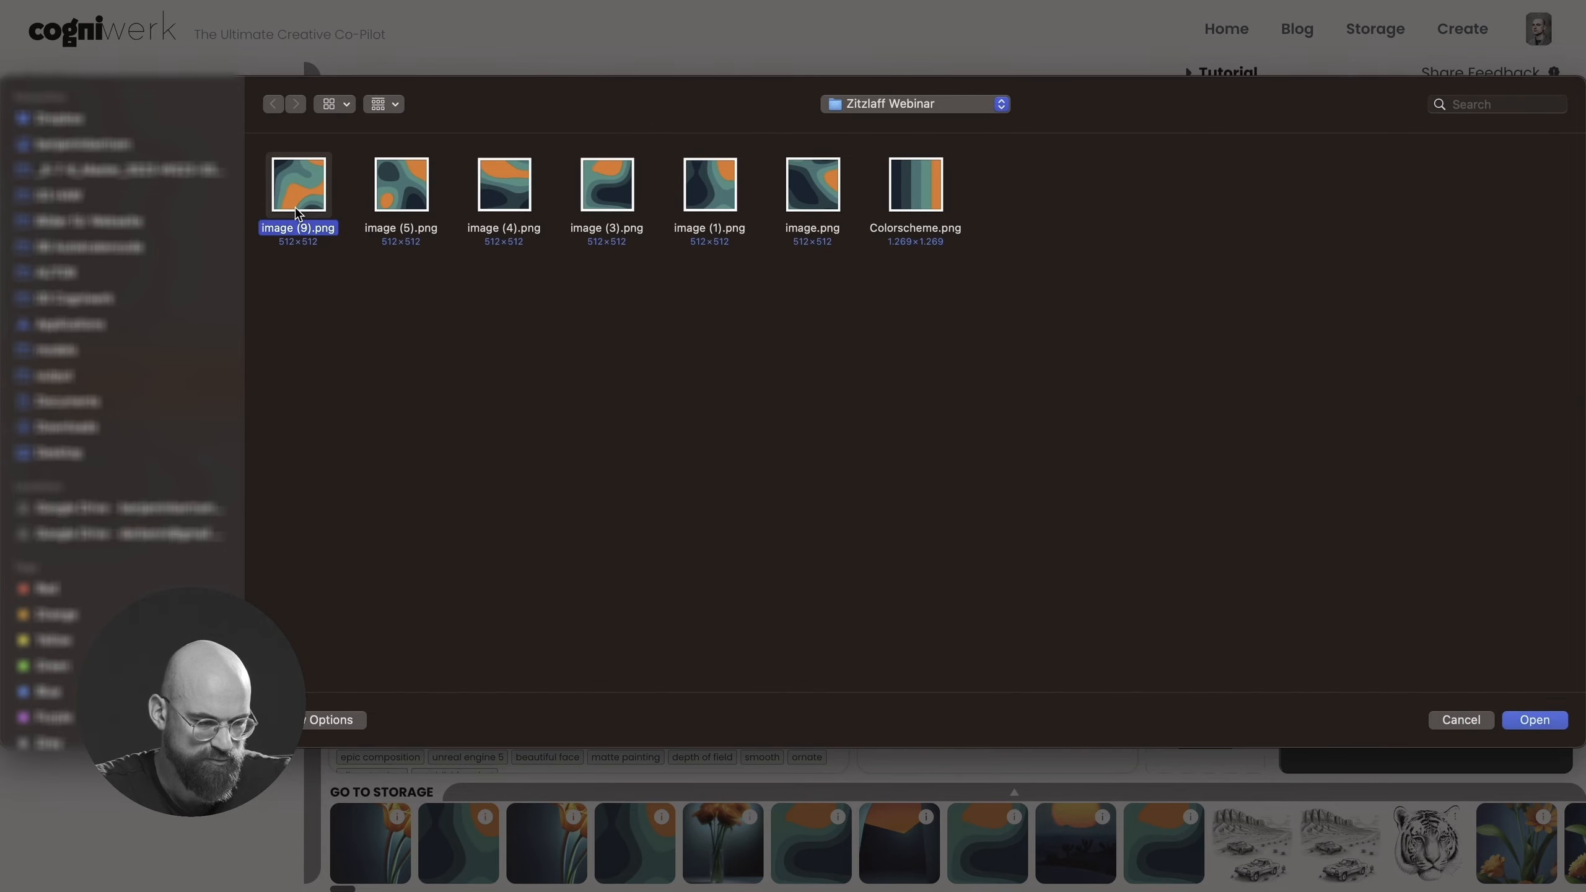
click(1527, 717)
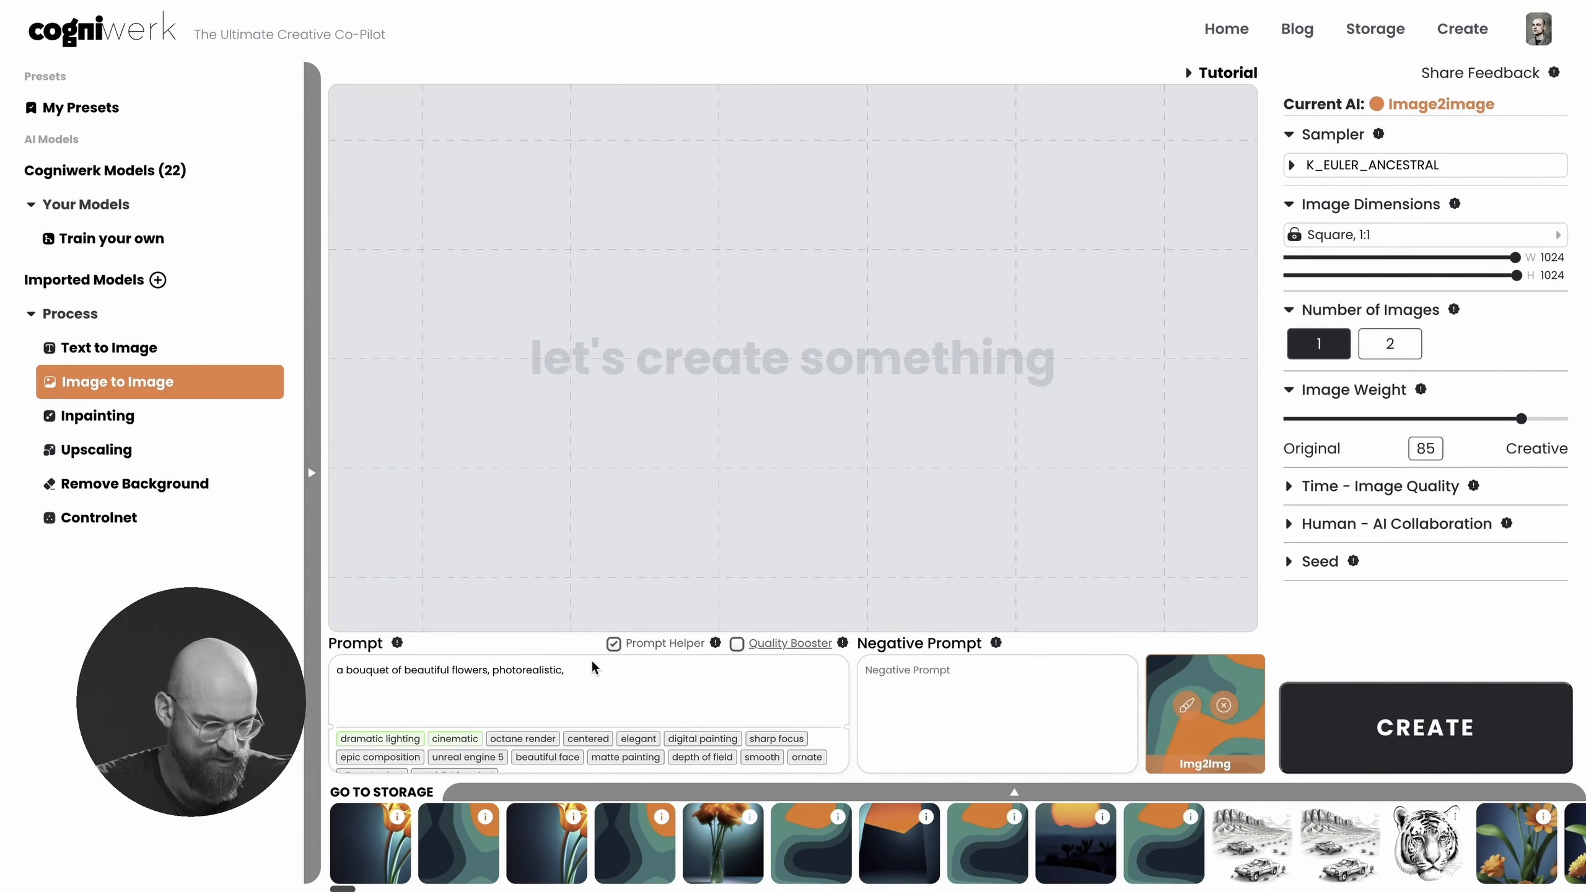
- Change the prompt to "a beautiful wild flower garden, photorealistic," and generate the image from the current color-pattern source
drag(347, 670, 486, 672)
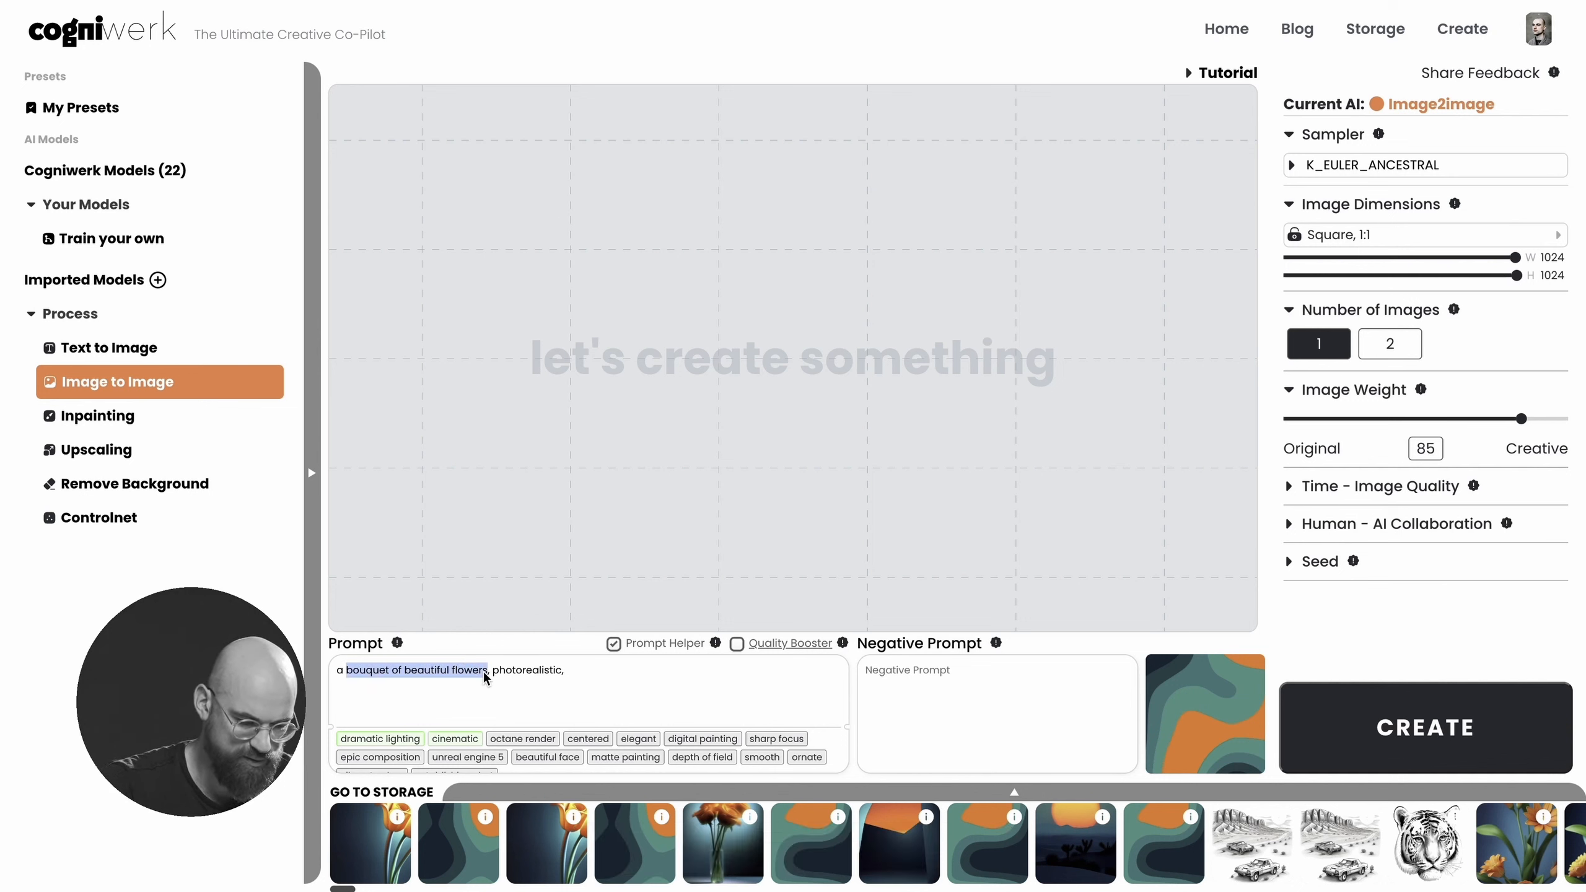
text(beautiful )
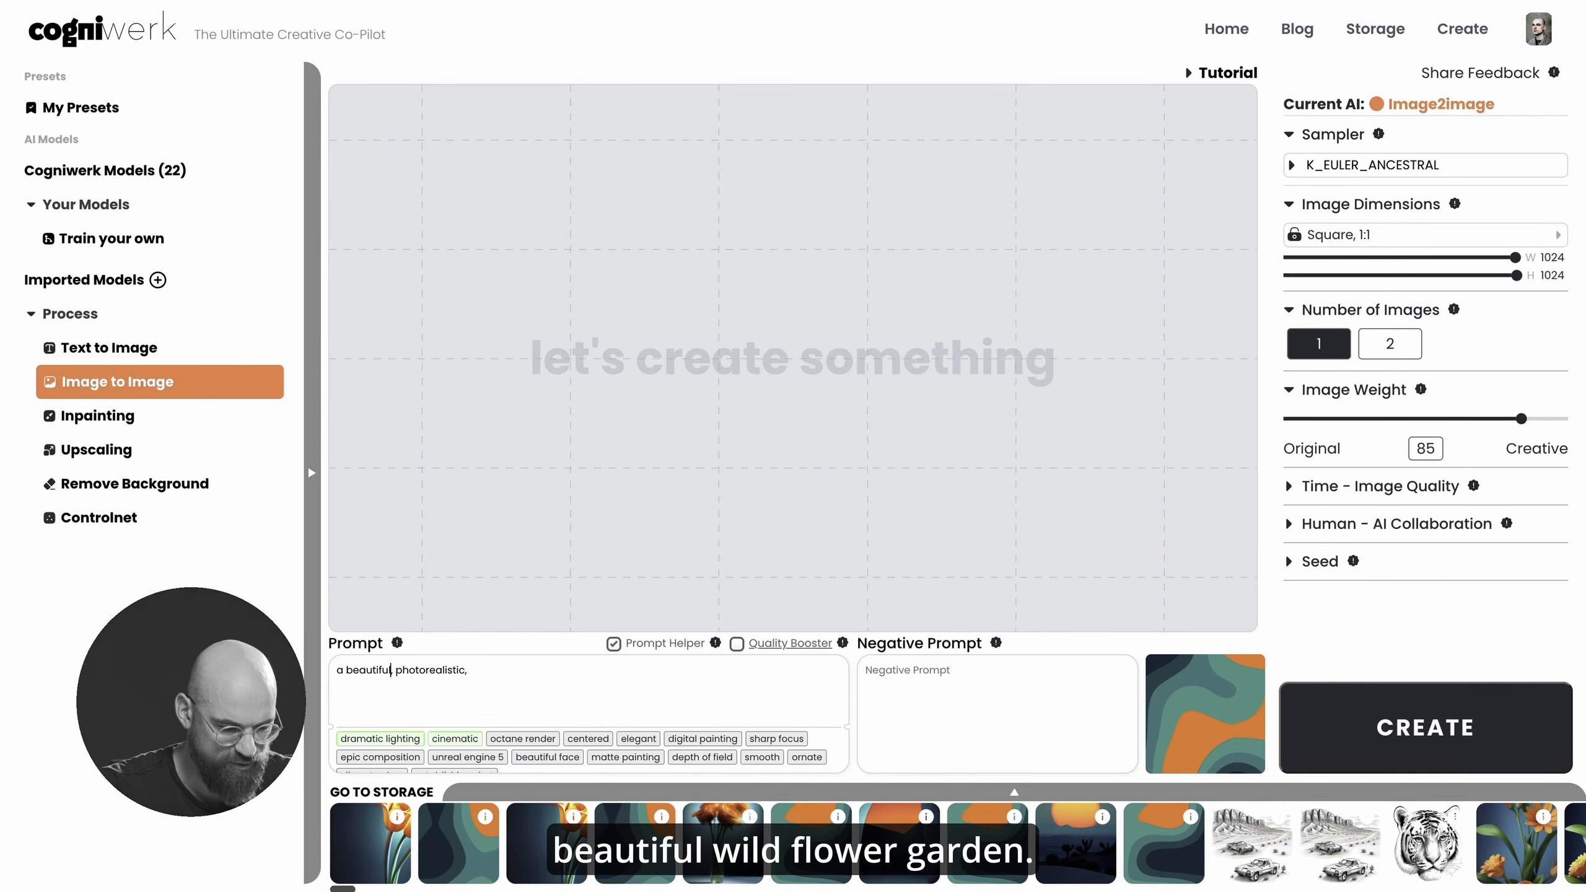
text(wild flower)
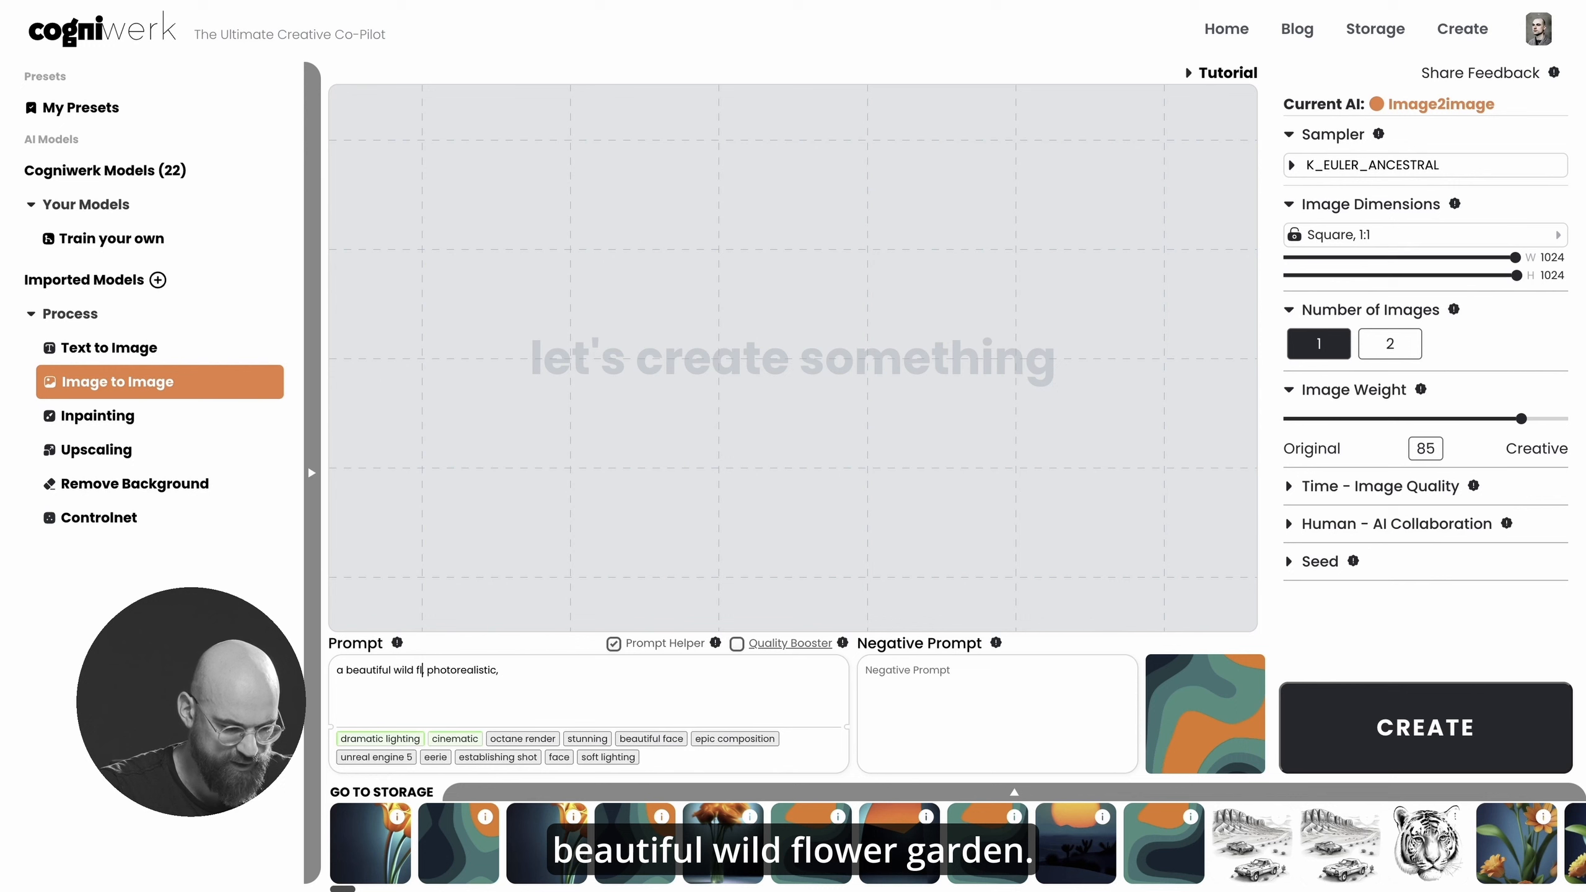
text( g)
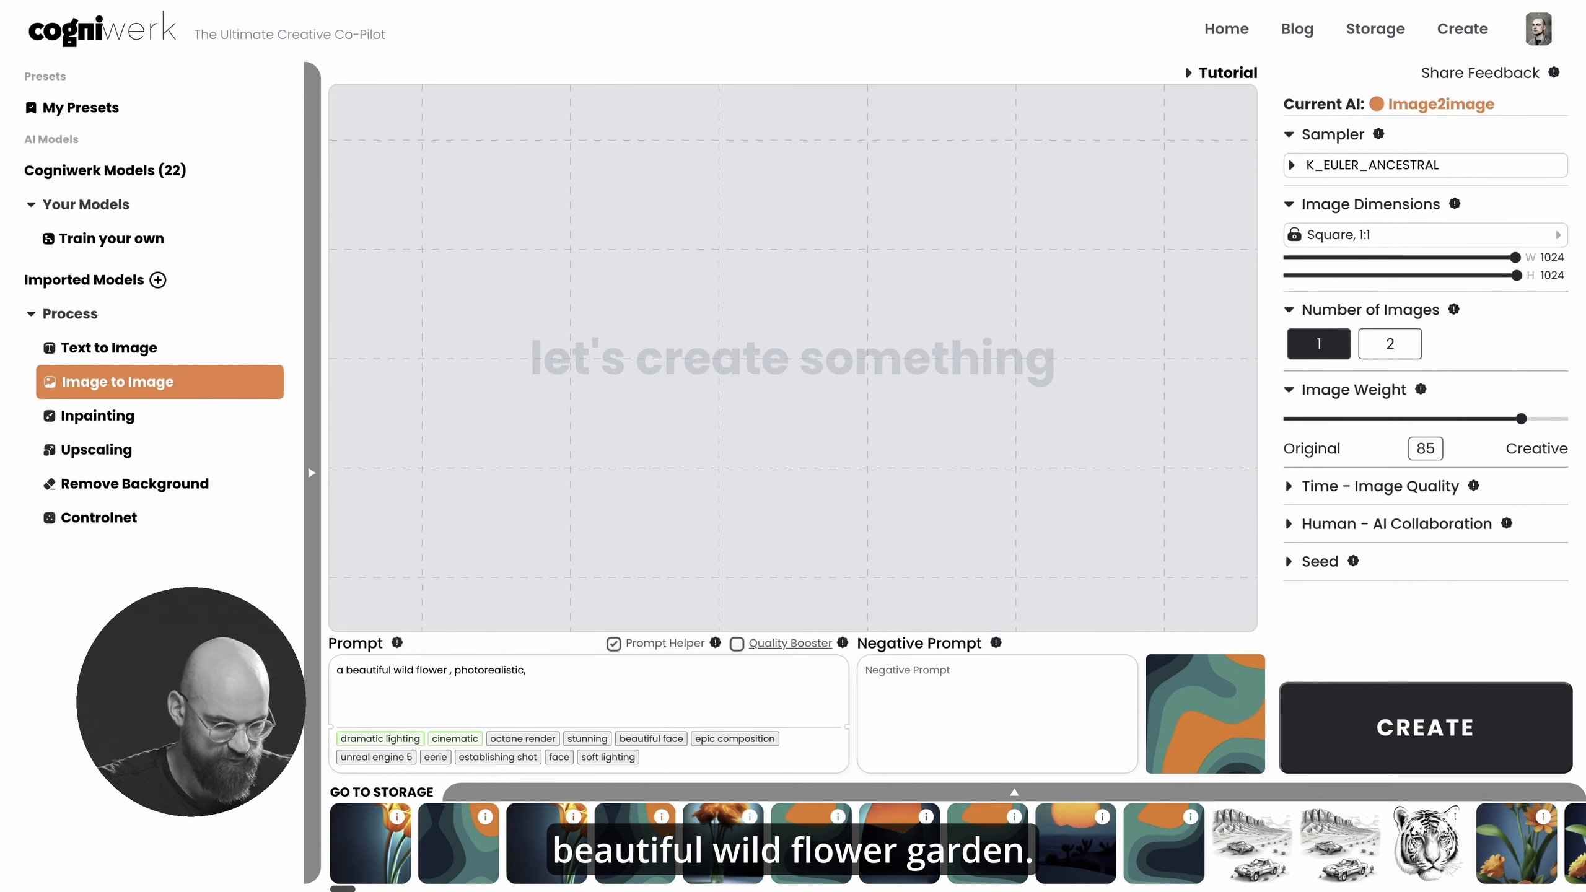
text(arden)
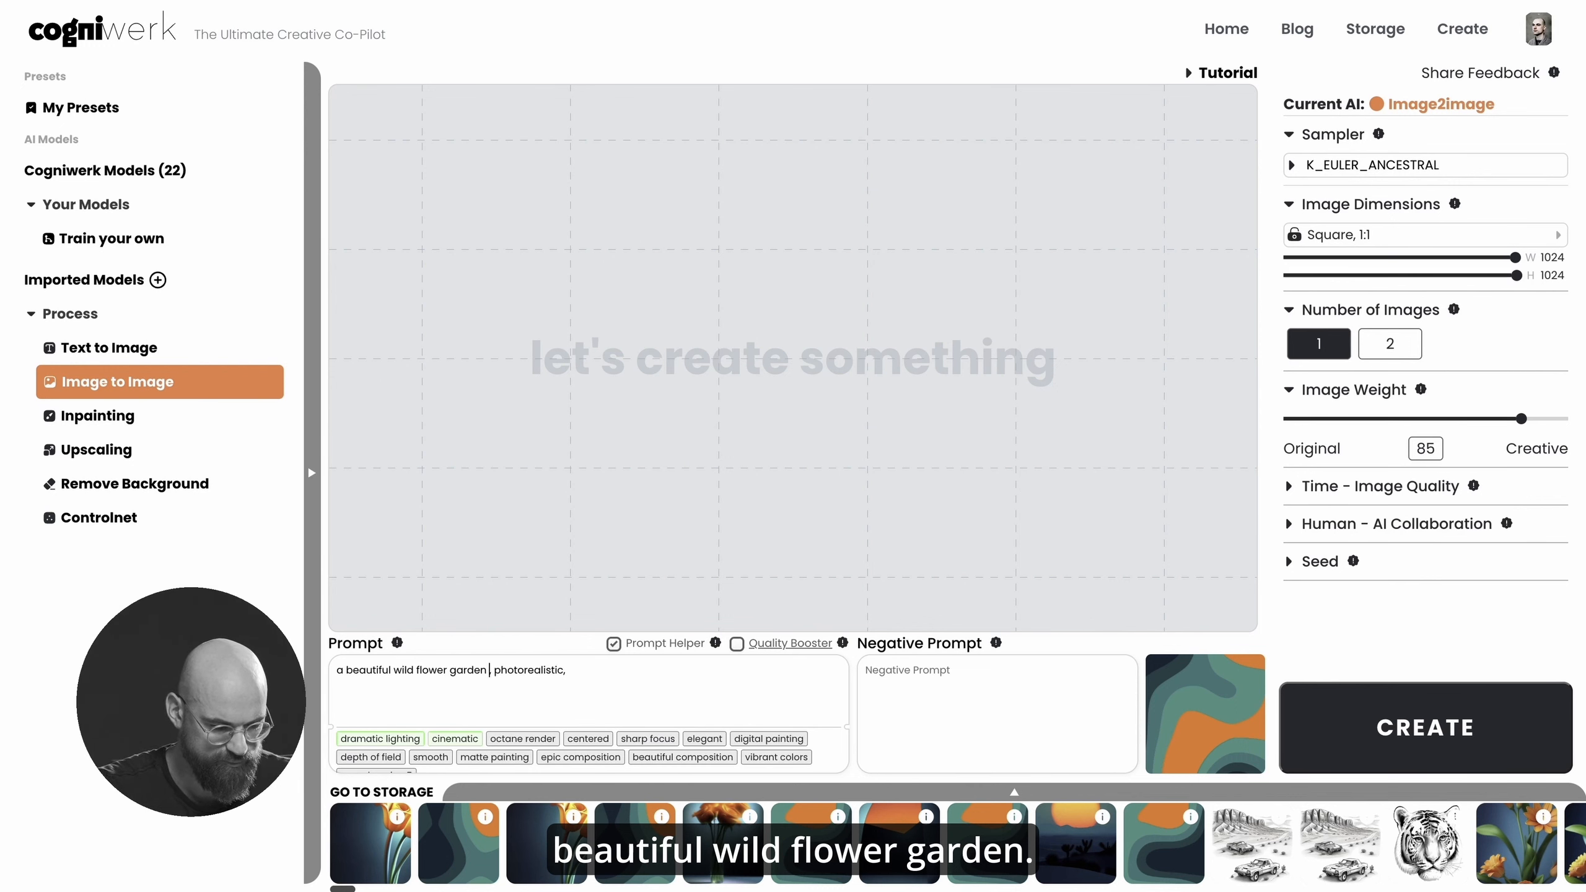
key(Return)
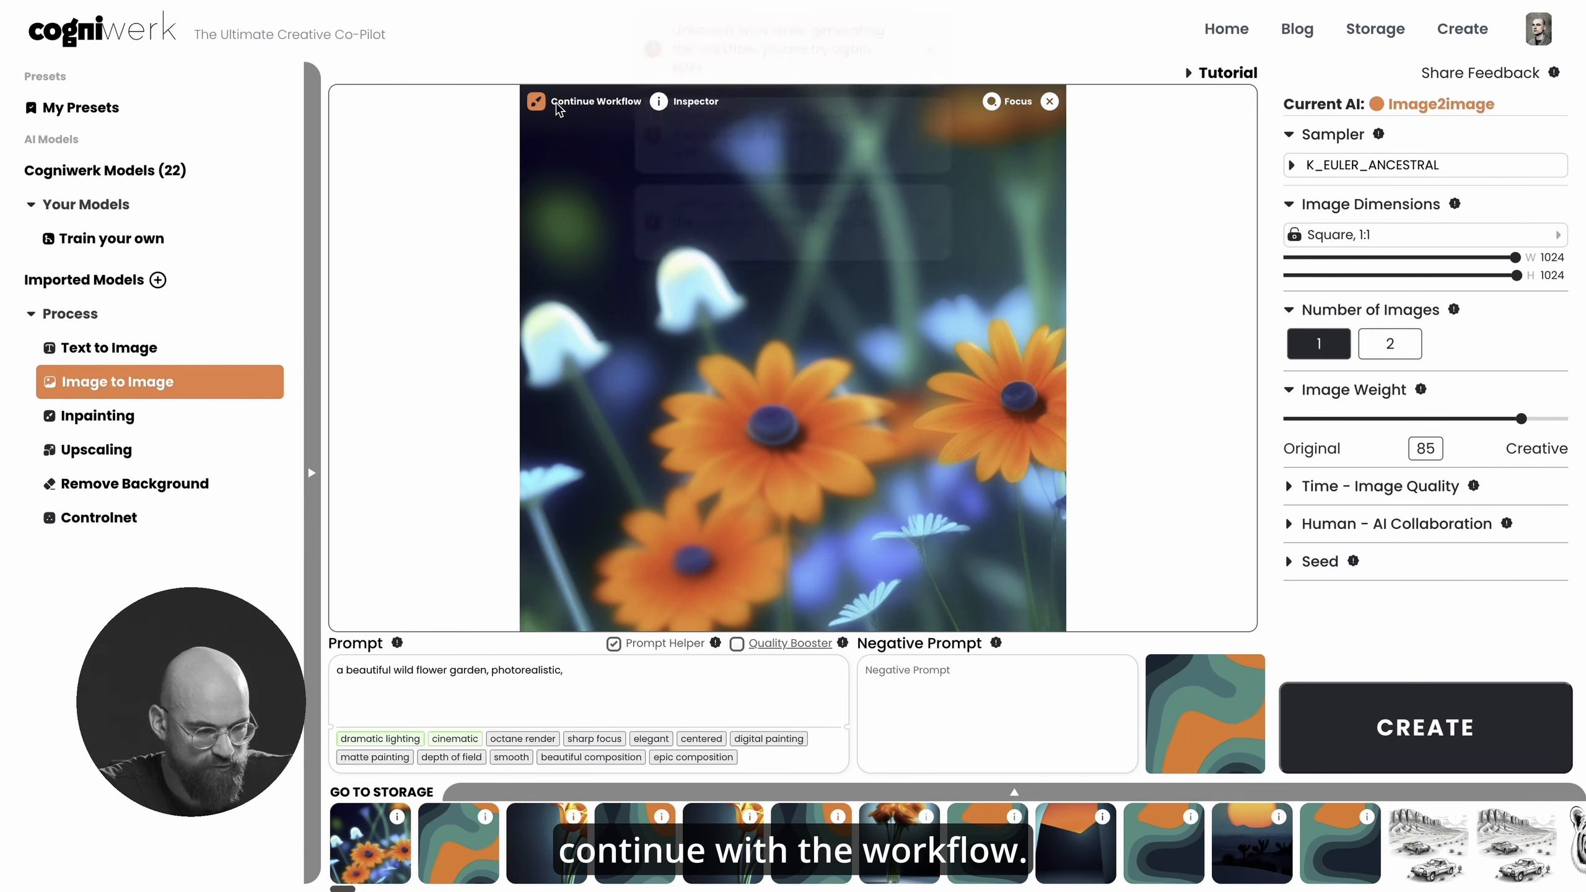
- Continue the workflow on the generated wild flower image with Upscaling and upscale it by 2x
click(577, 107)
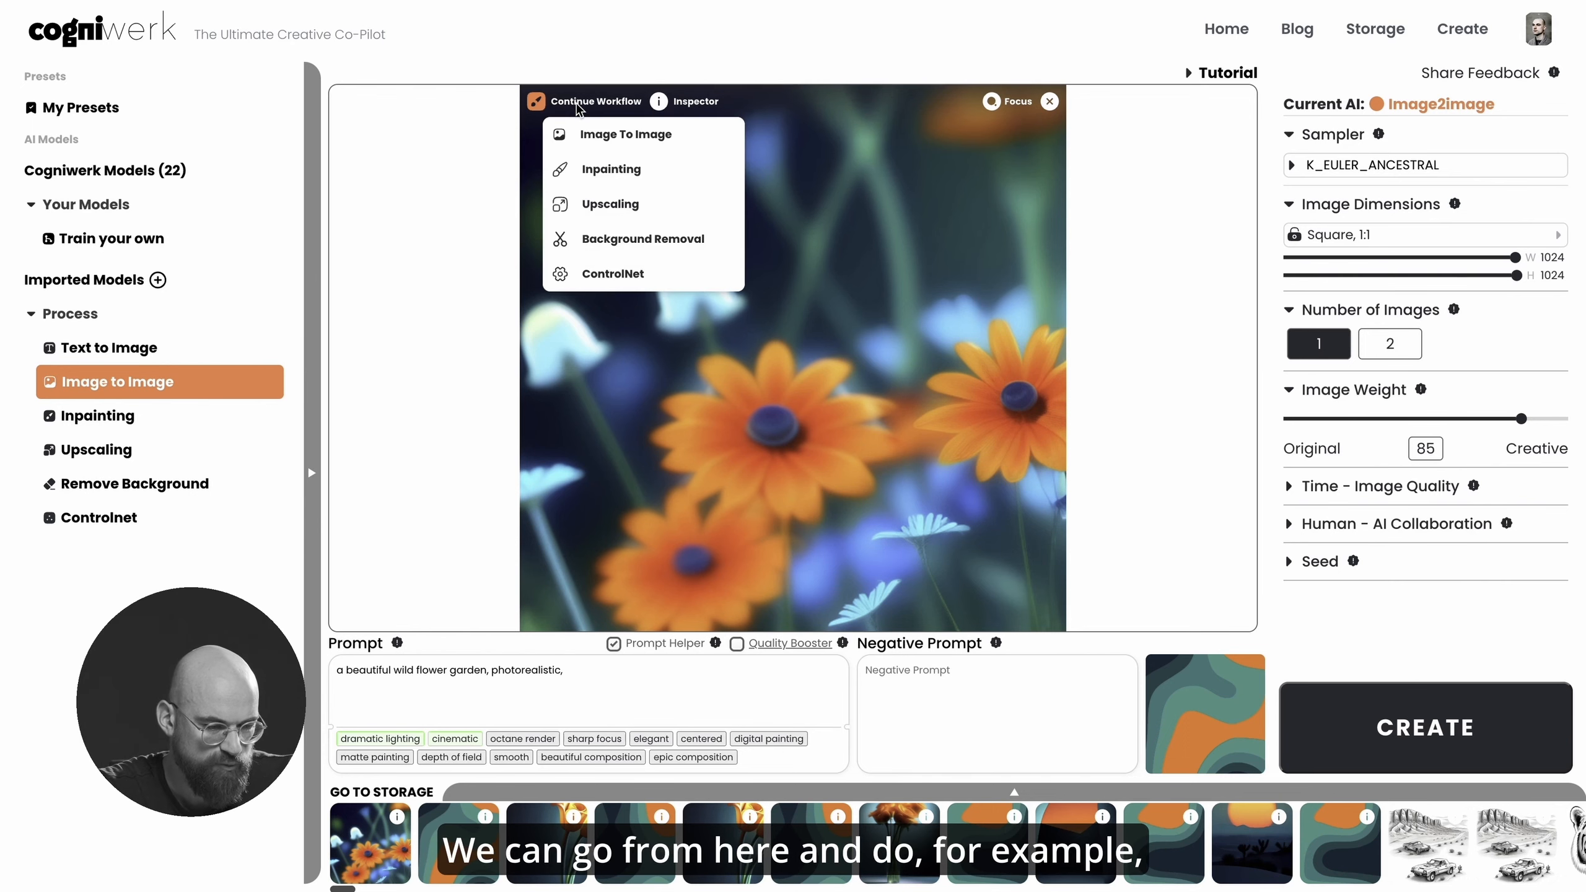
click(669, 207)
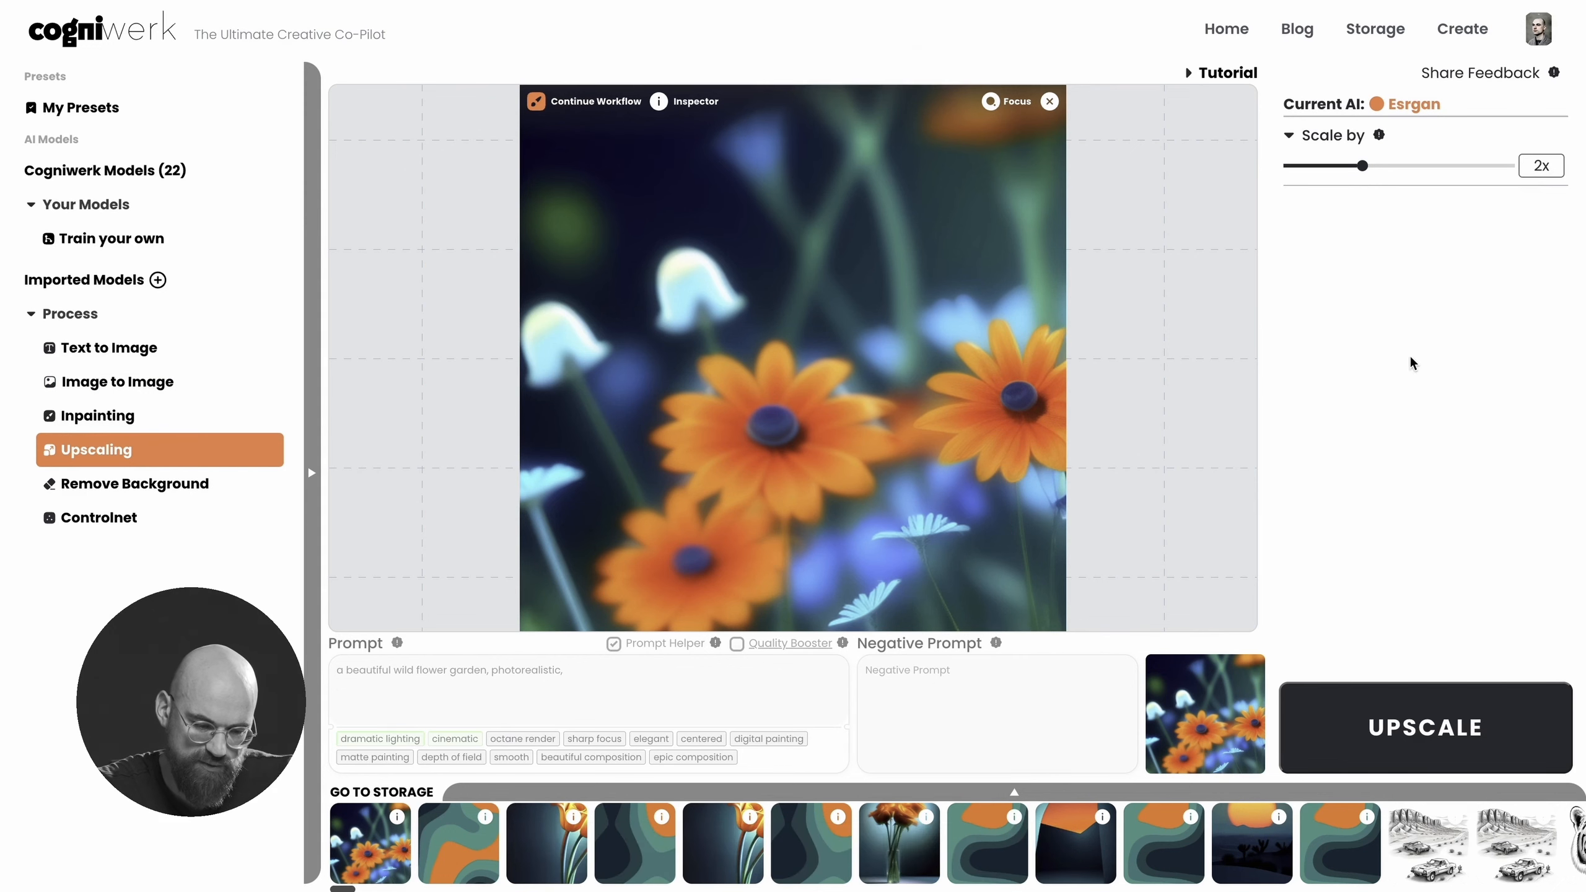
click(1346, 728)
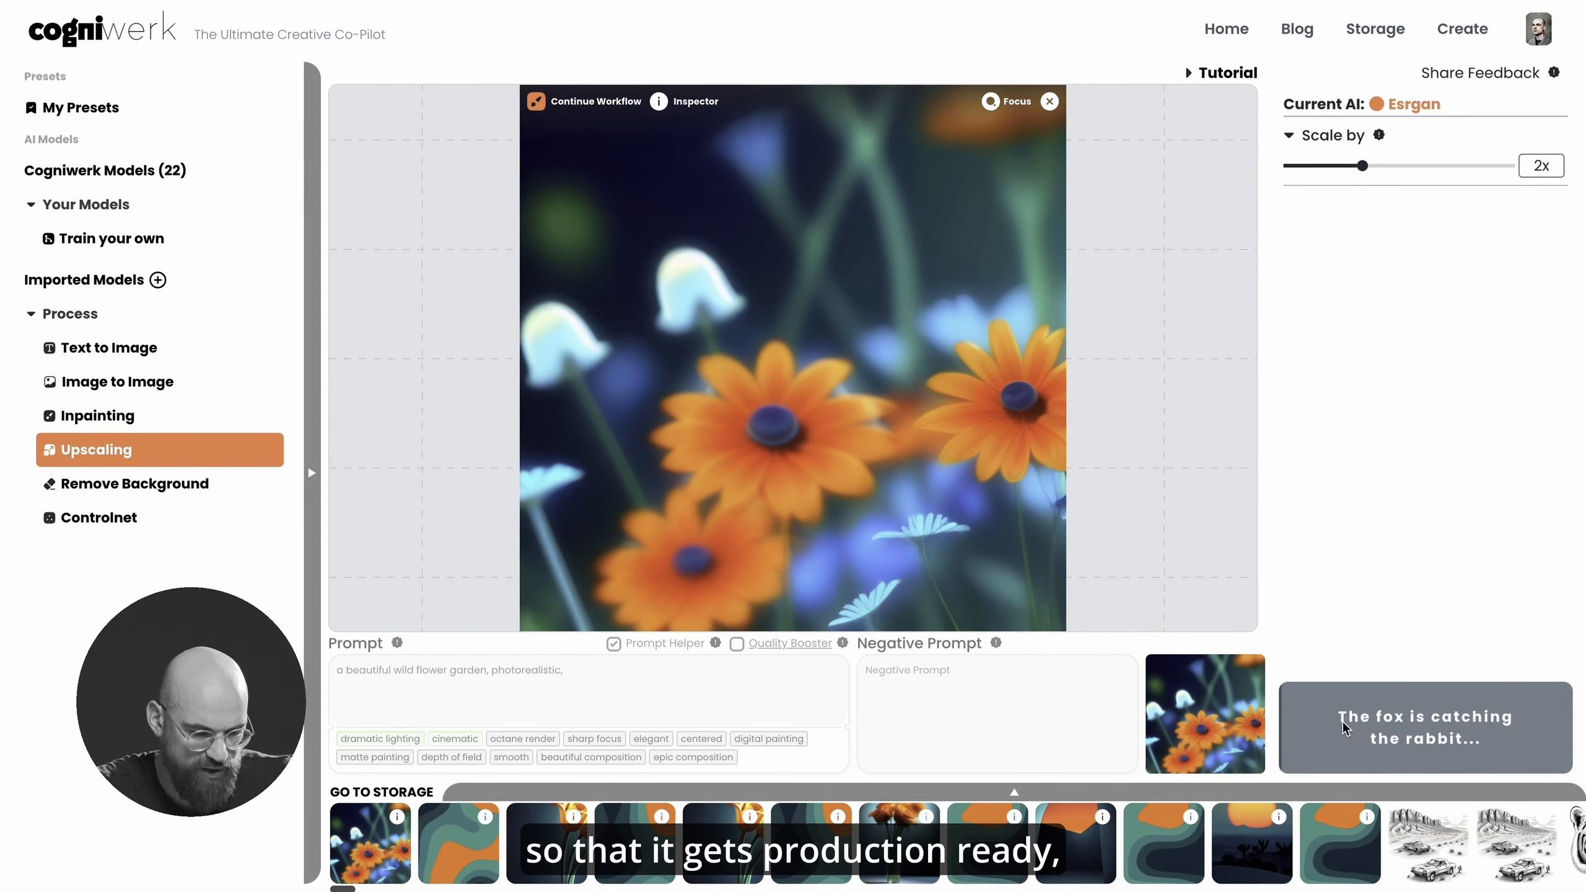
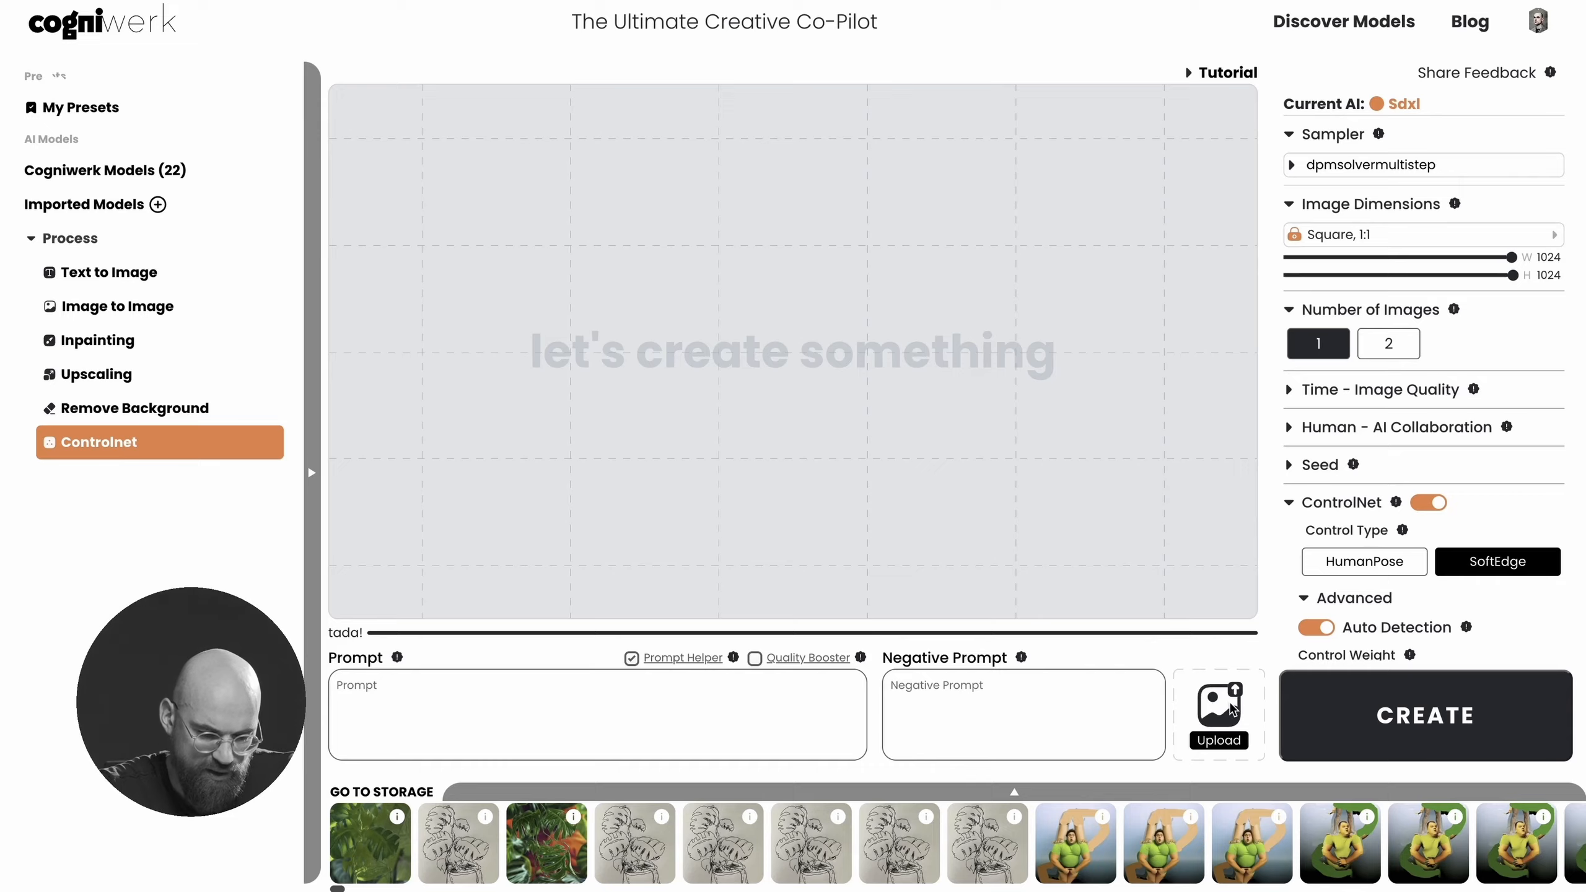
- Upload the sketch IMG_0373.png as the ControlNet image and enter the prompt "A beautiful monstera plant,"
click(275, 160)
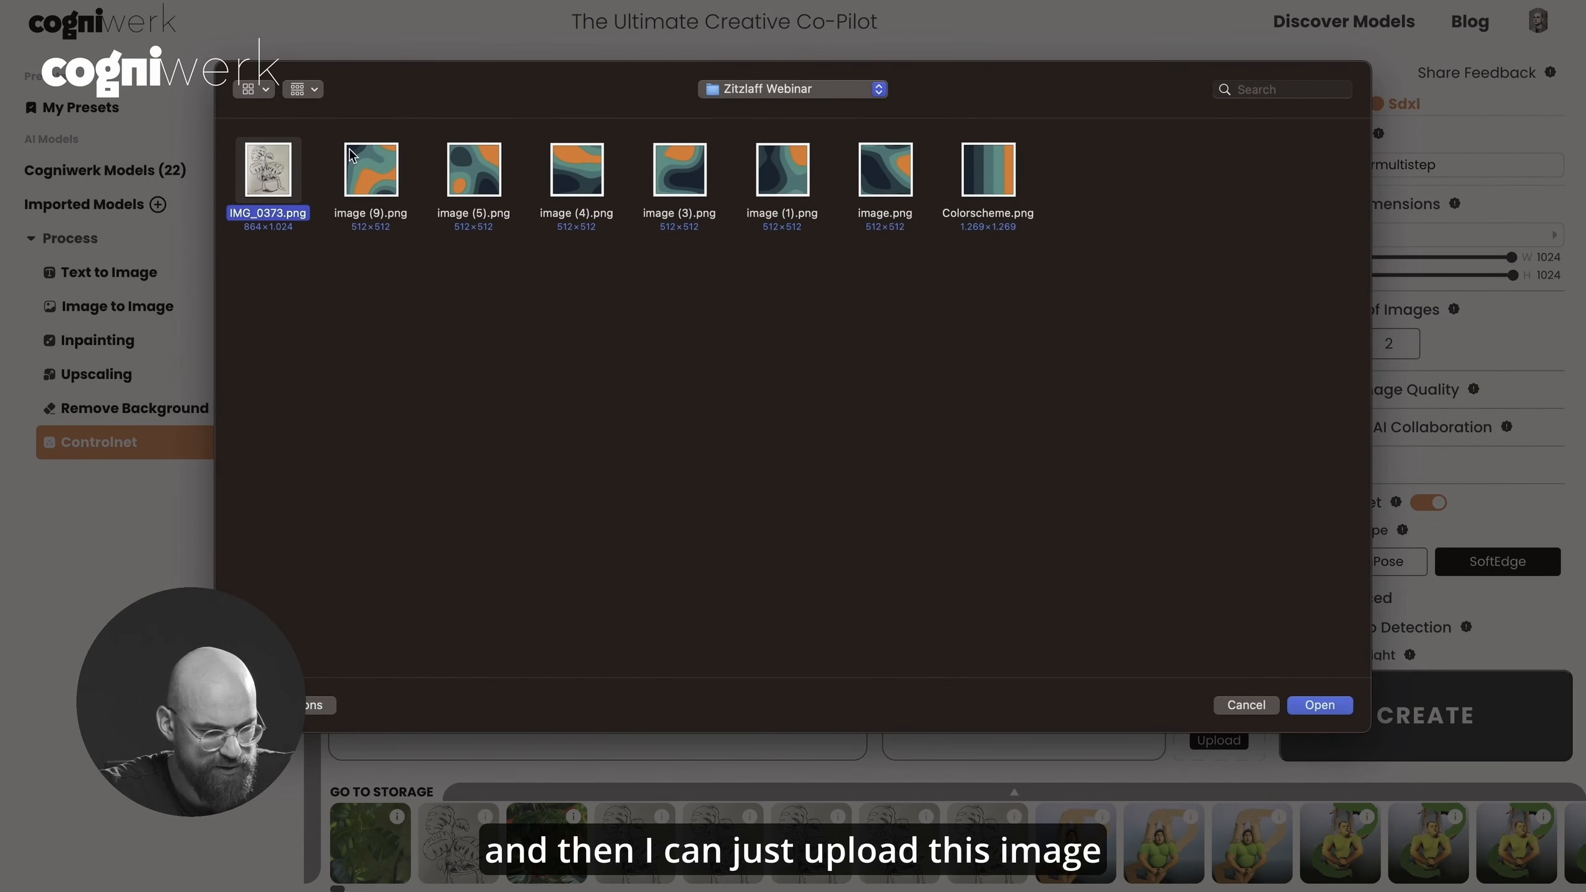
click(1305, 705)
click(765, 713)
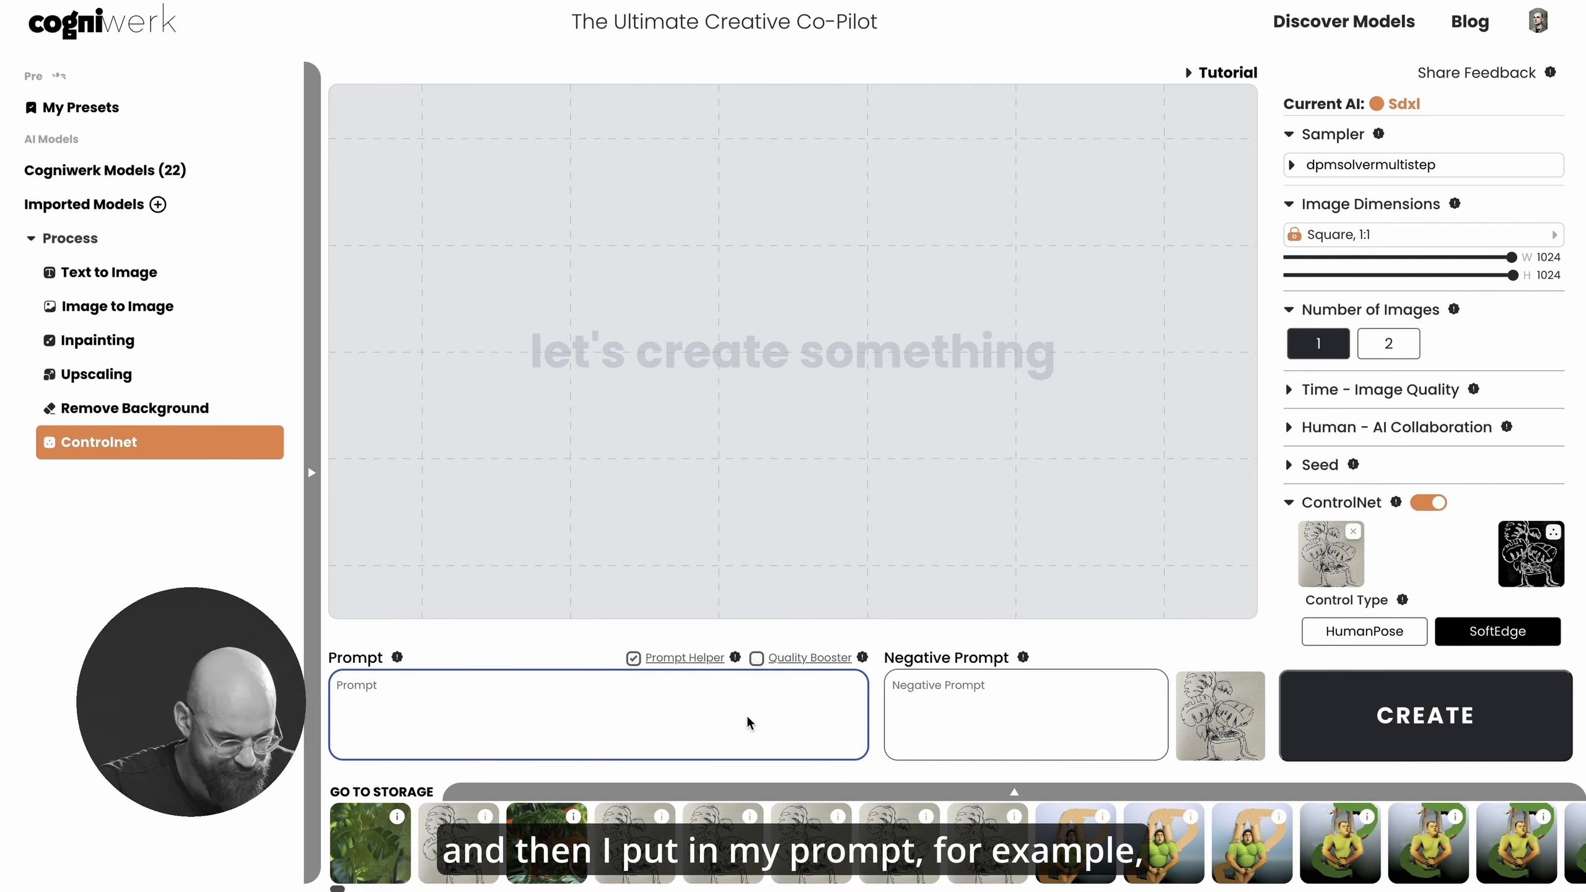
text(A beauti)
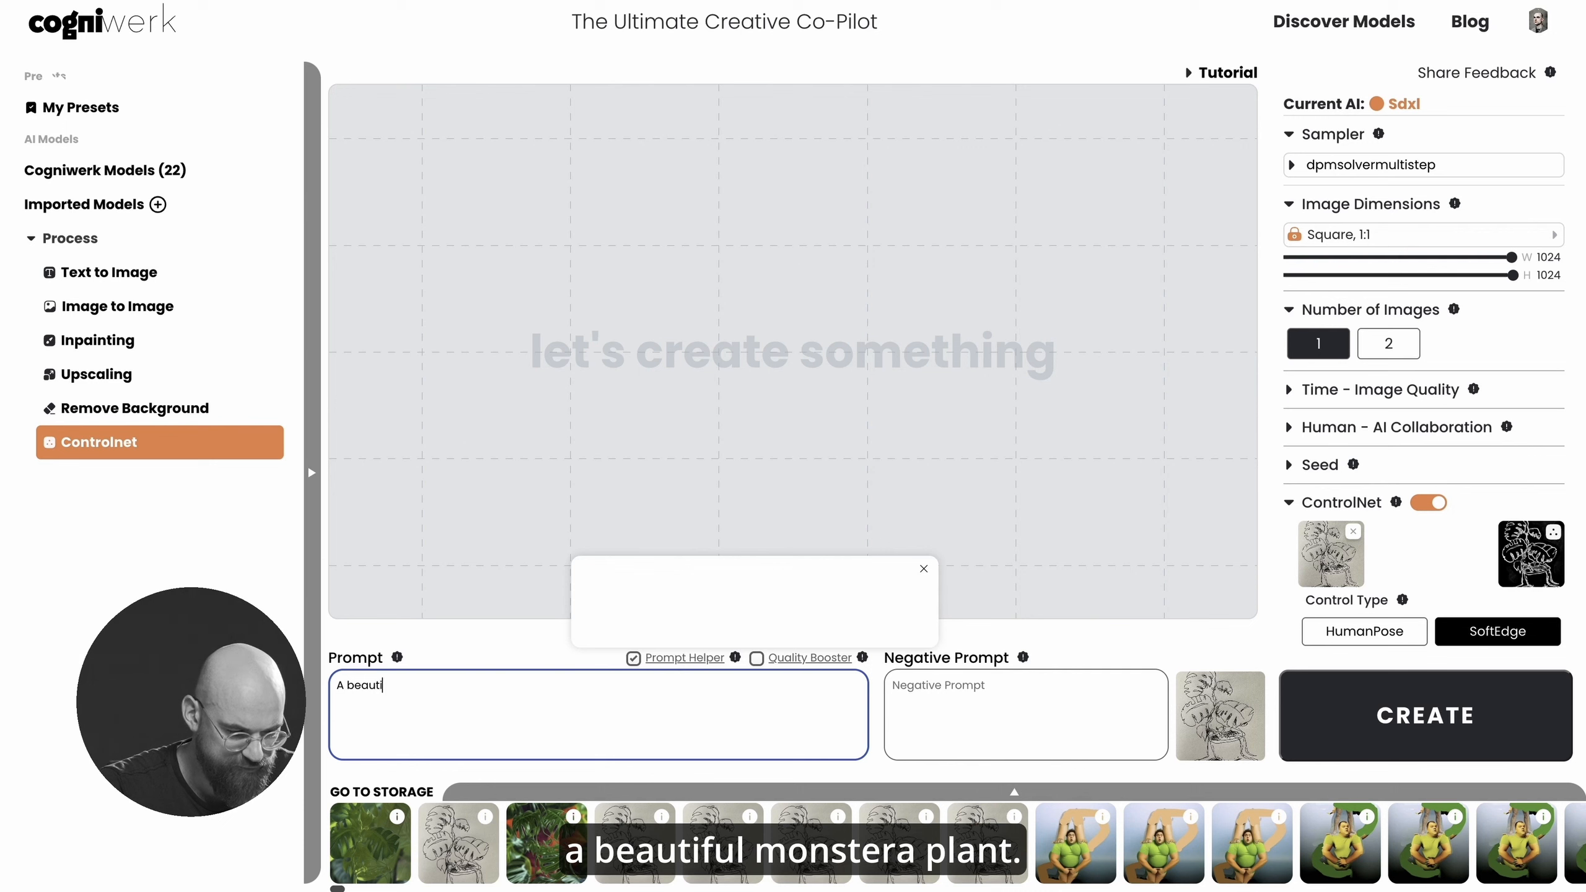
text(ful monstera plant)
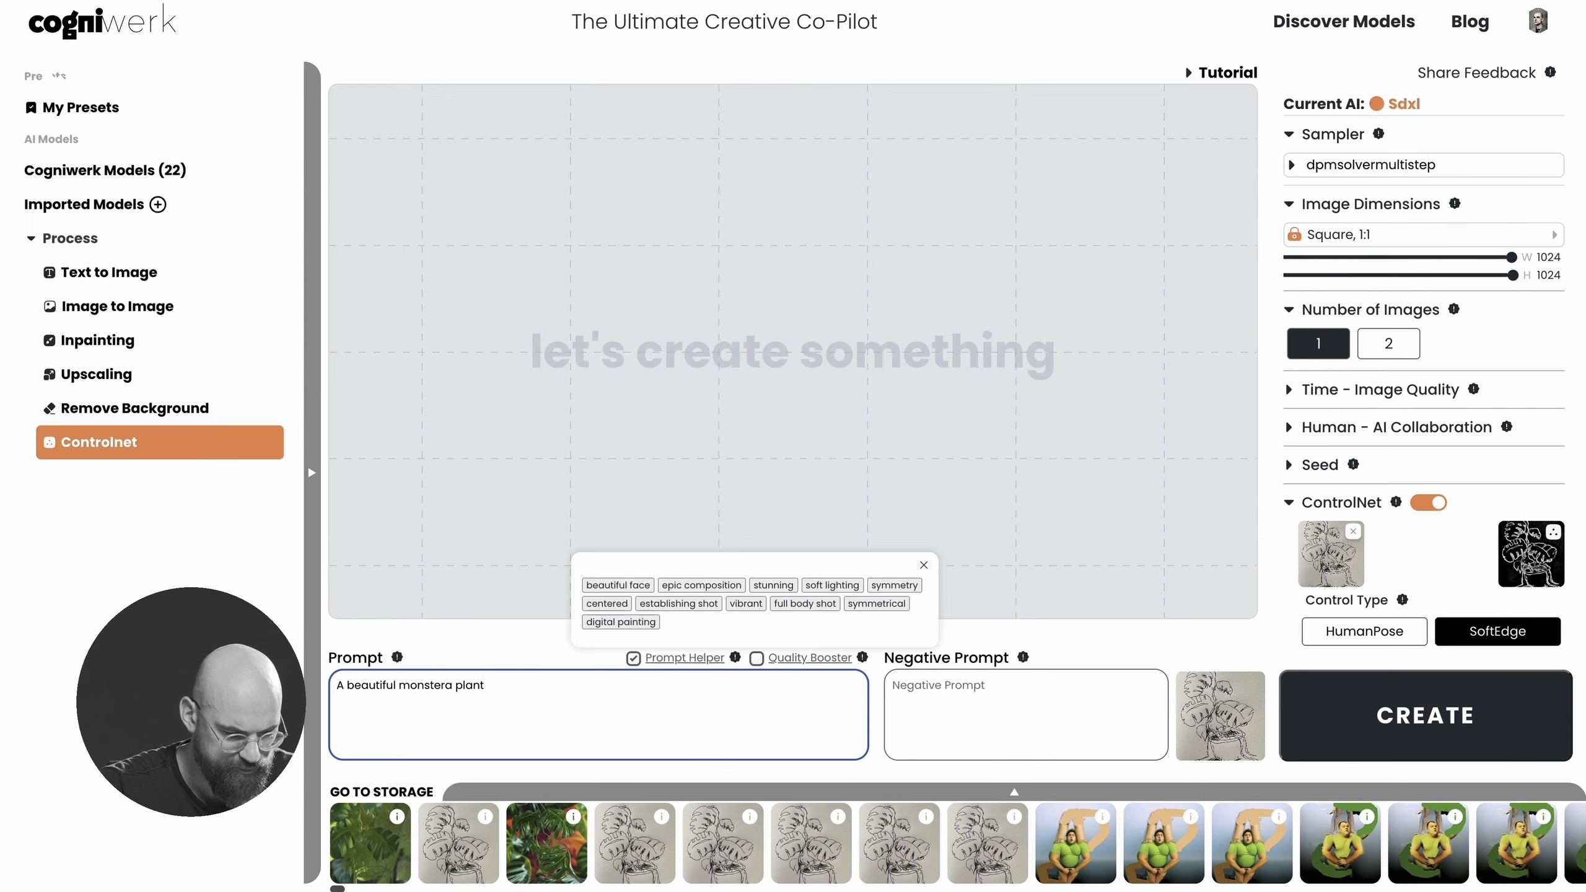
text(,)
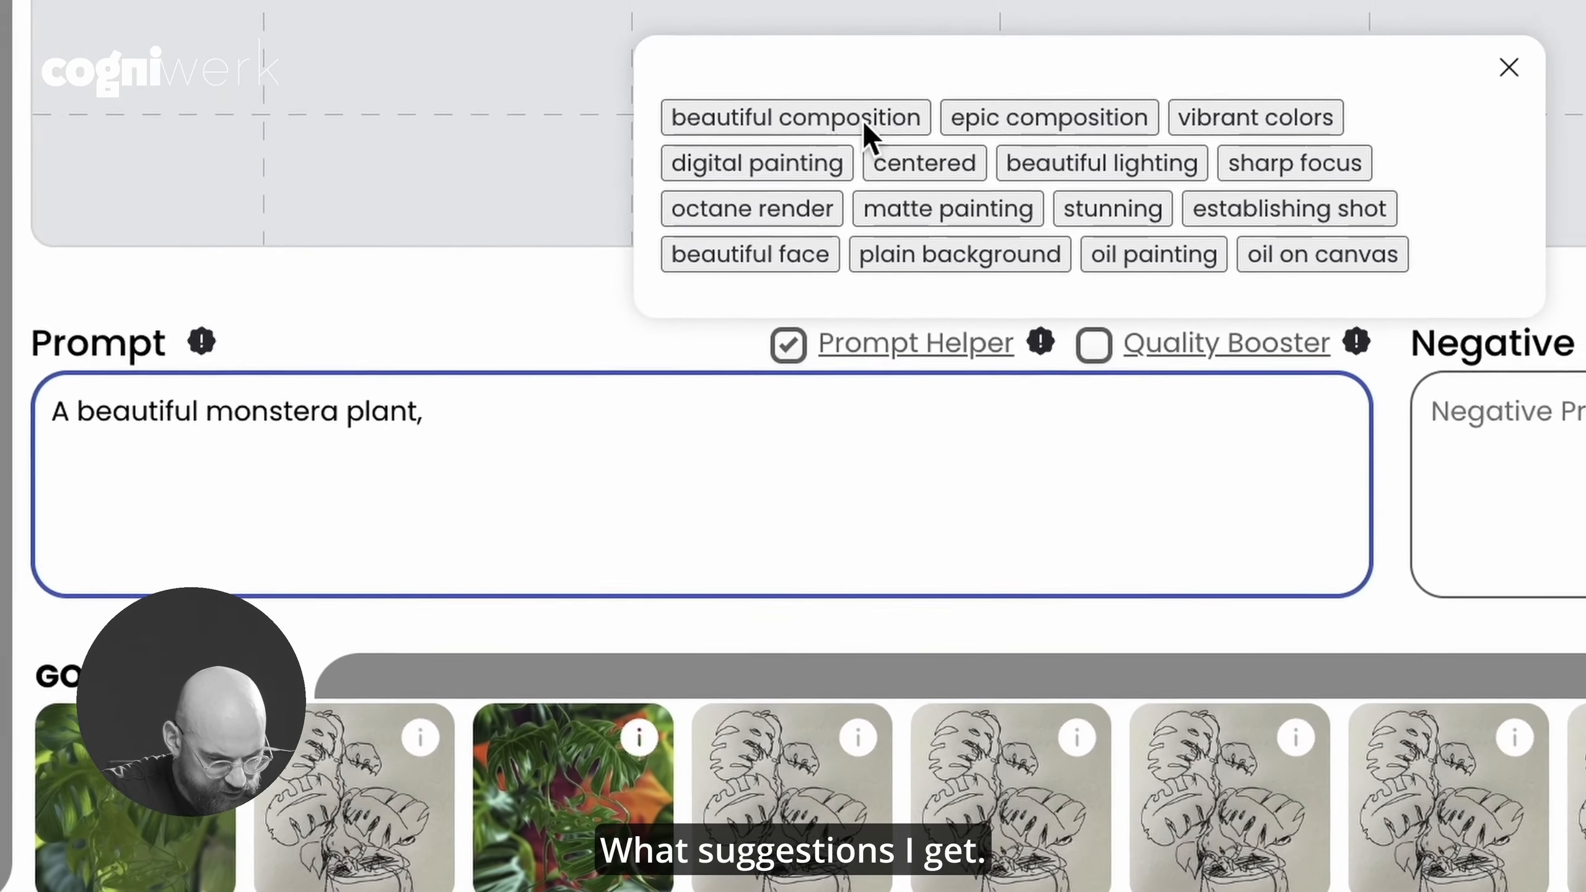
- Add the suggested Prompt Helper terms beautiful composition, centered and epic composition to the monstera prompt
click(864, 119)
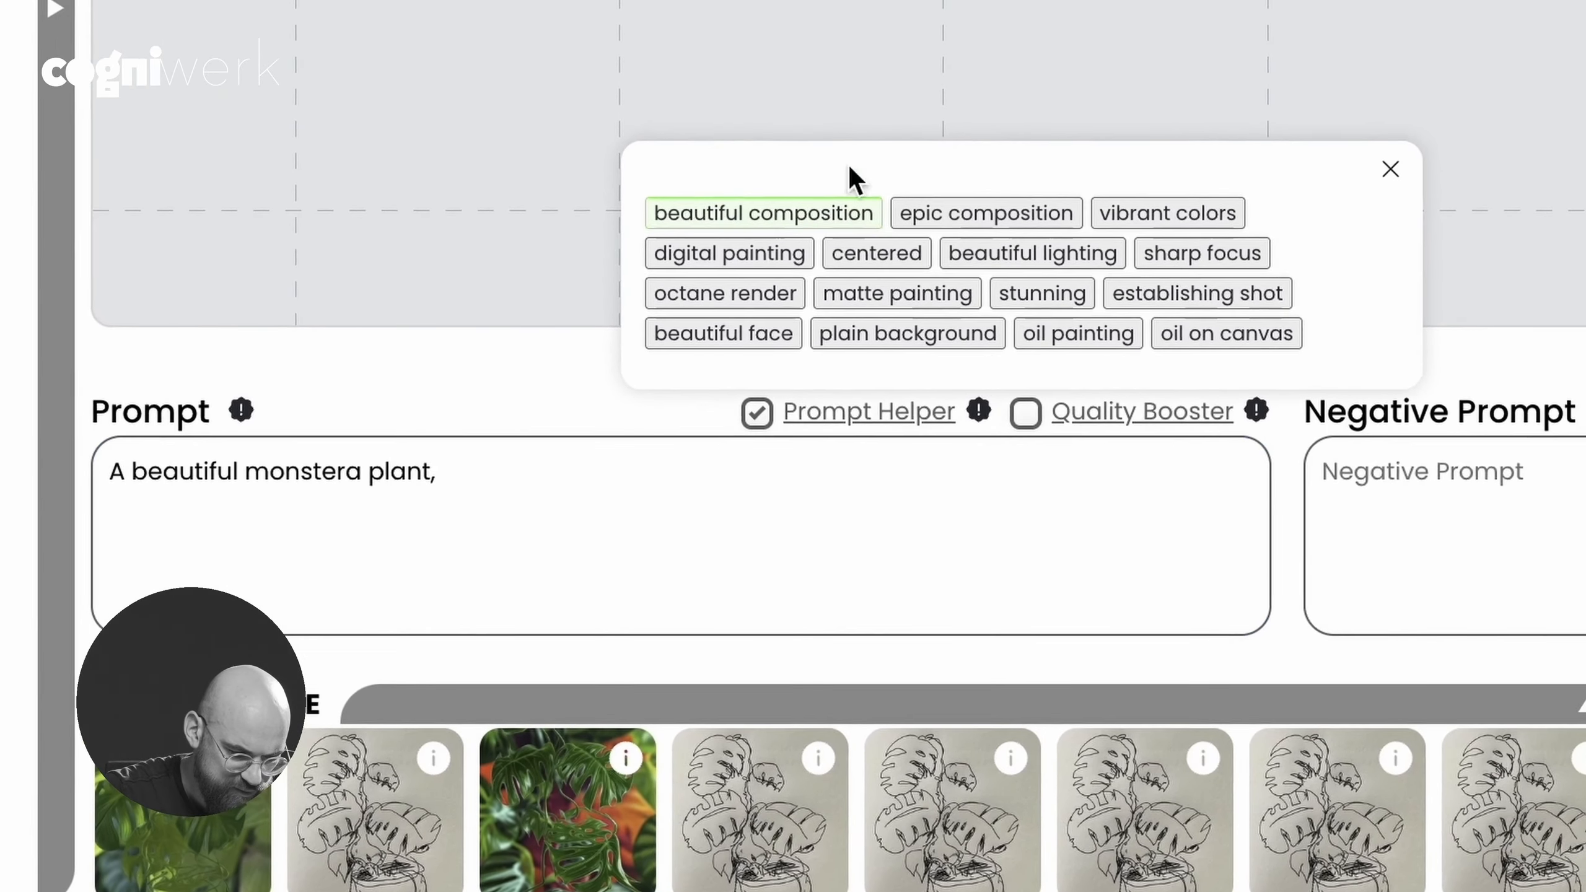
click(877, 253)
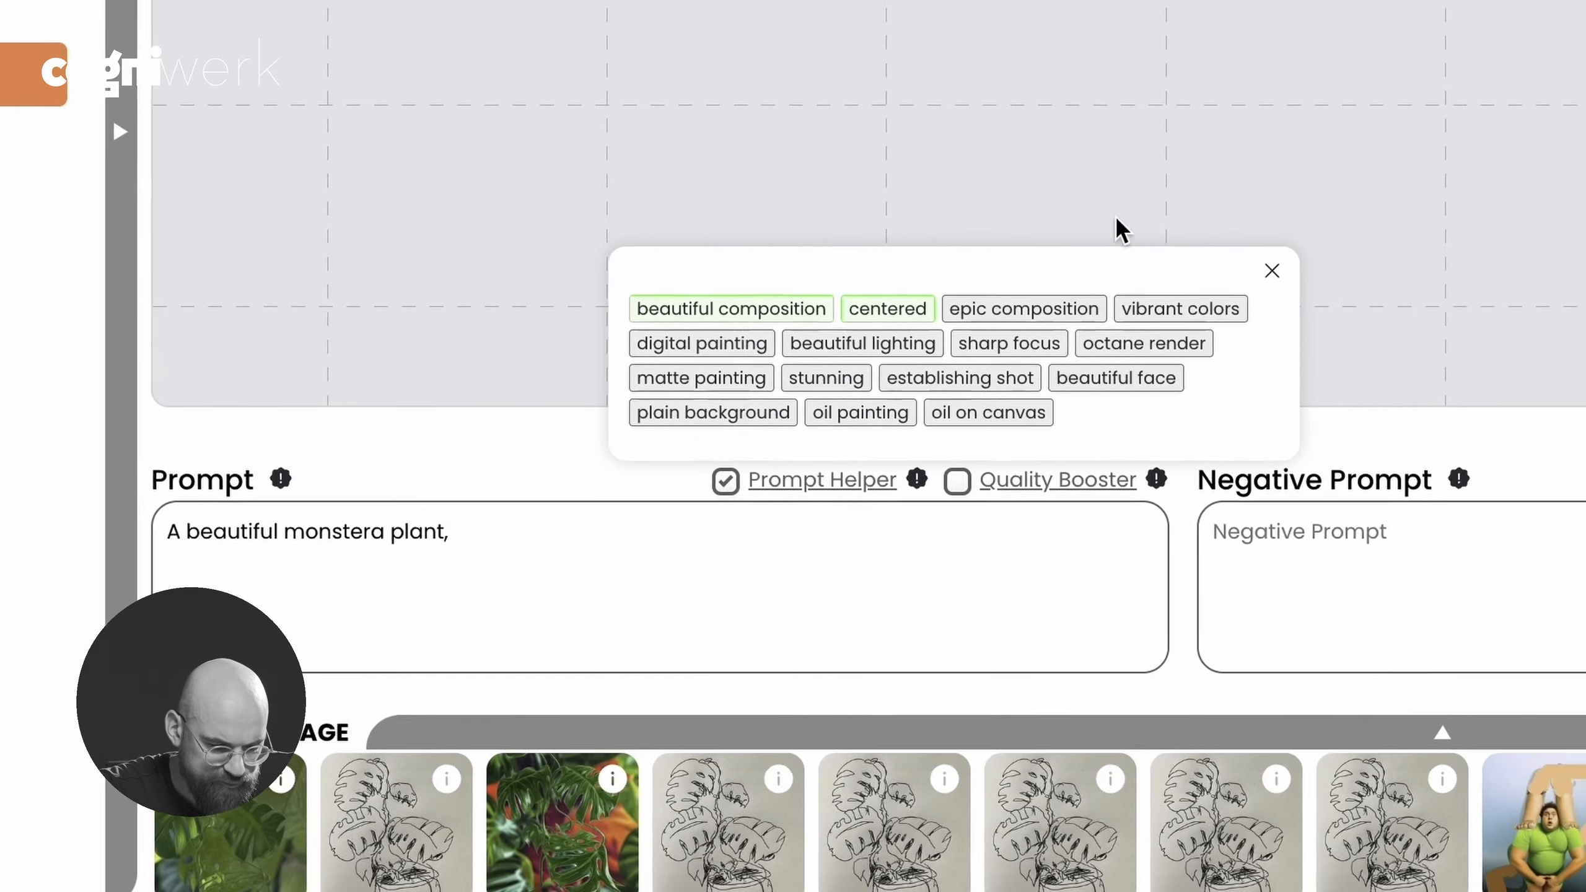
click(1062, 311)
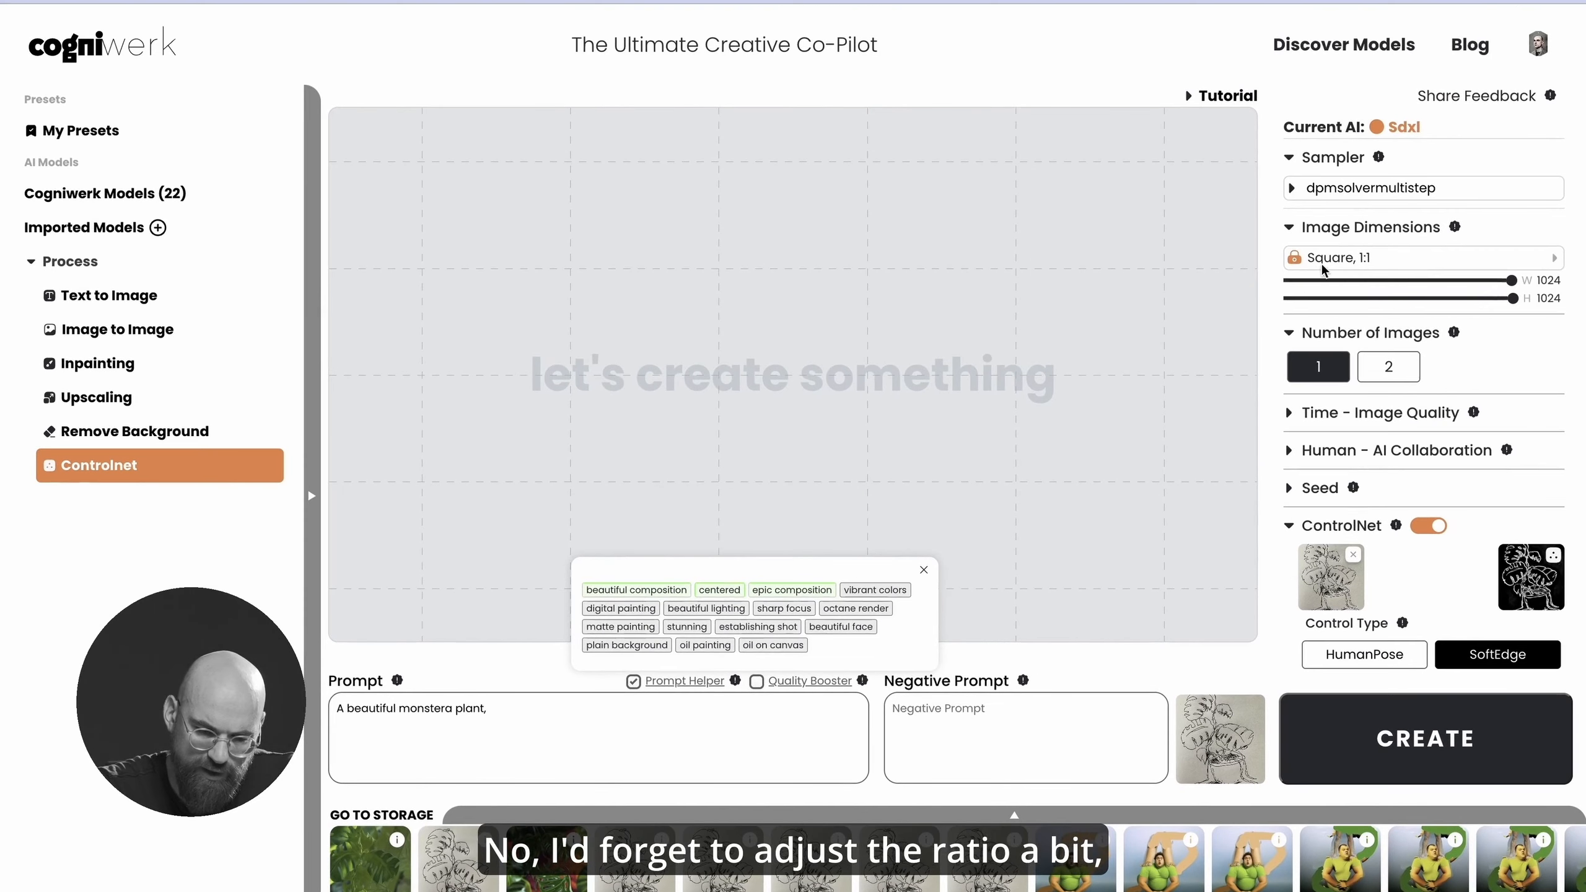
- Reduce the image width to 840 and generate the monstera plant image from the sketch
drag(1510, 280, 1459, 281)
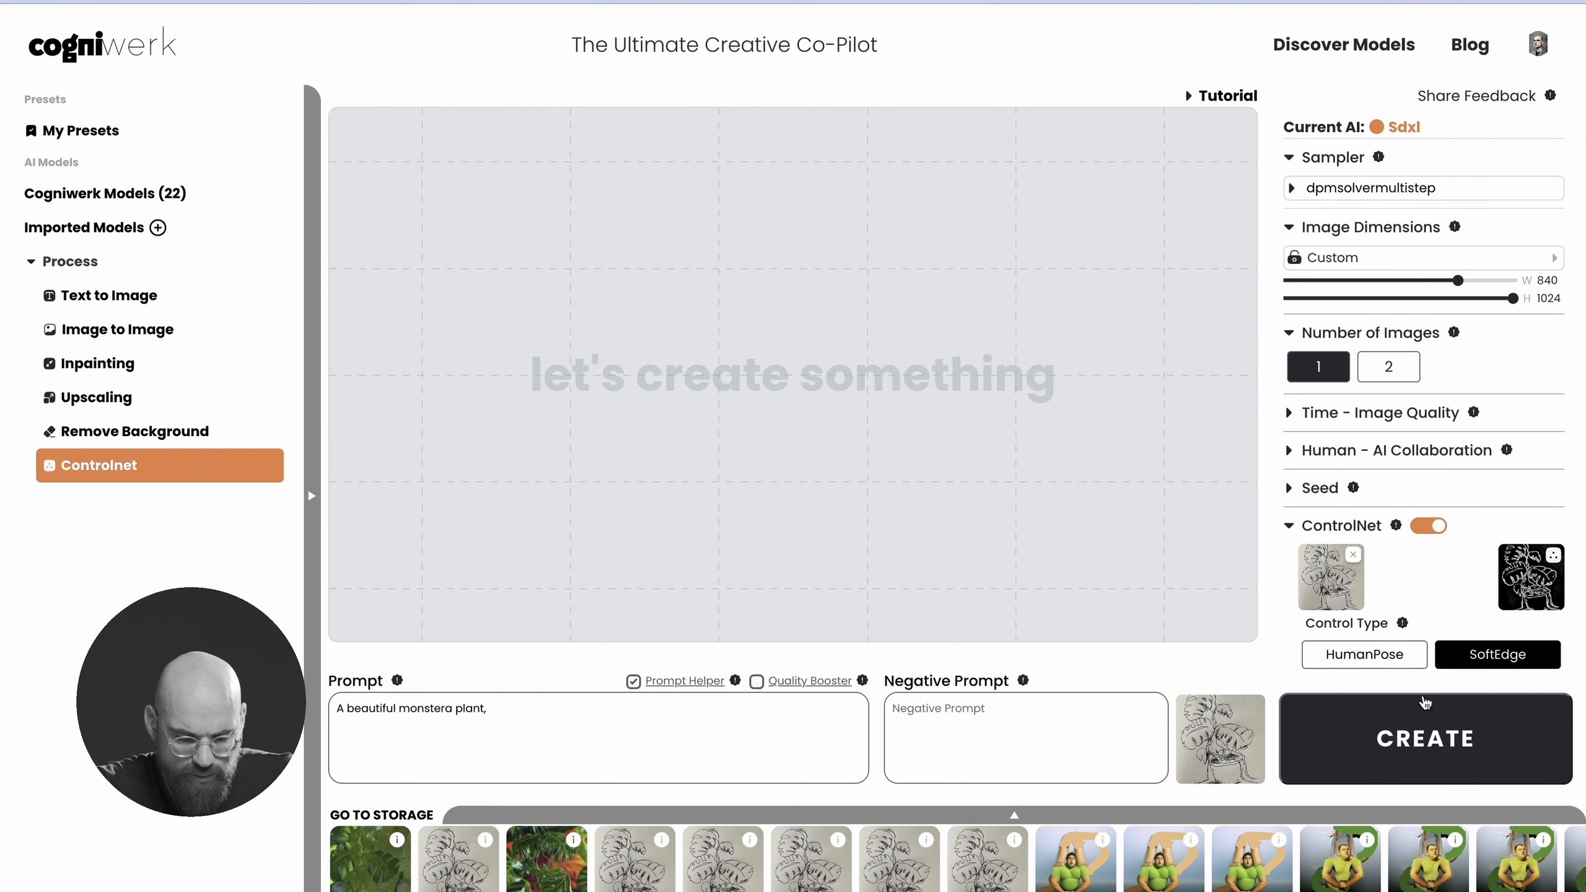
click(1404, 731)
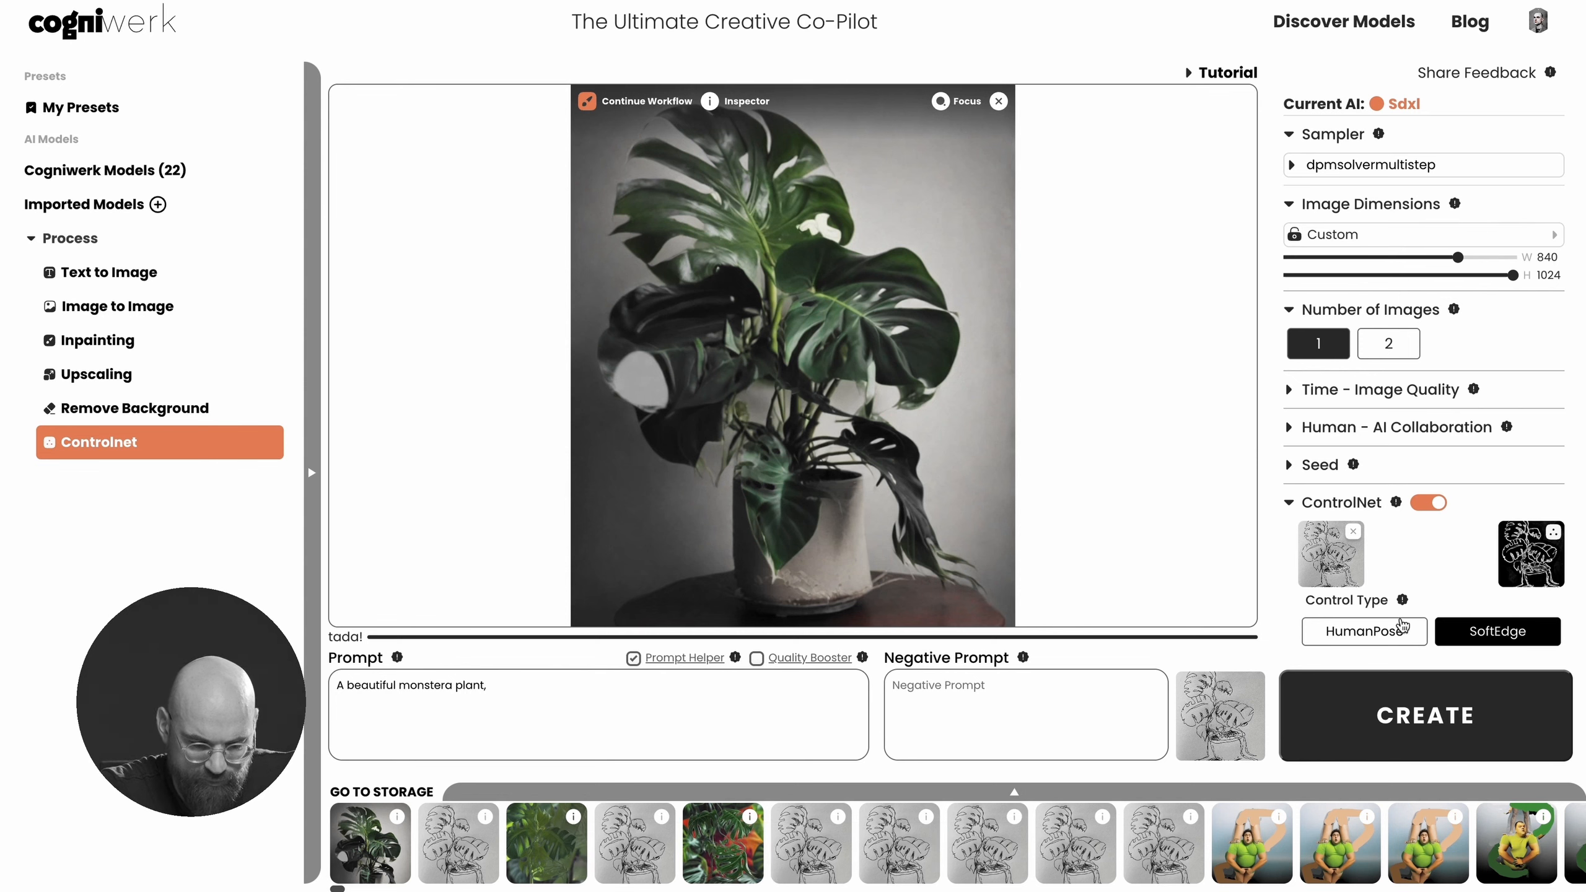
- Extend the prompt to "A beautiful monstera plant, in an office space" and generate a new image
scroll(1452, 535, down, 2)
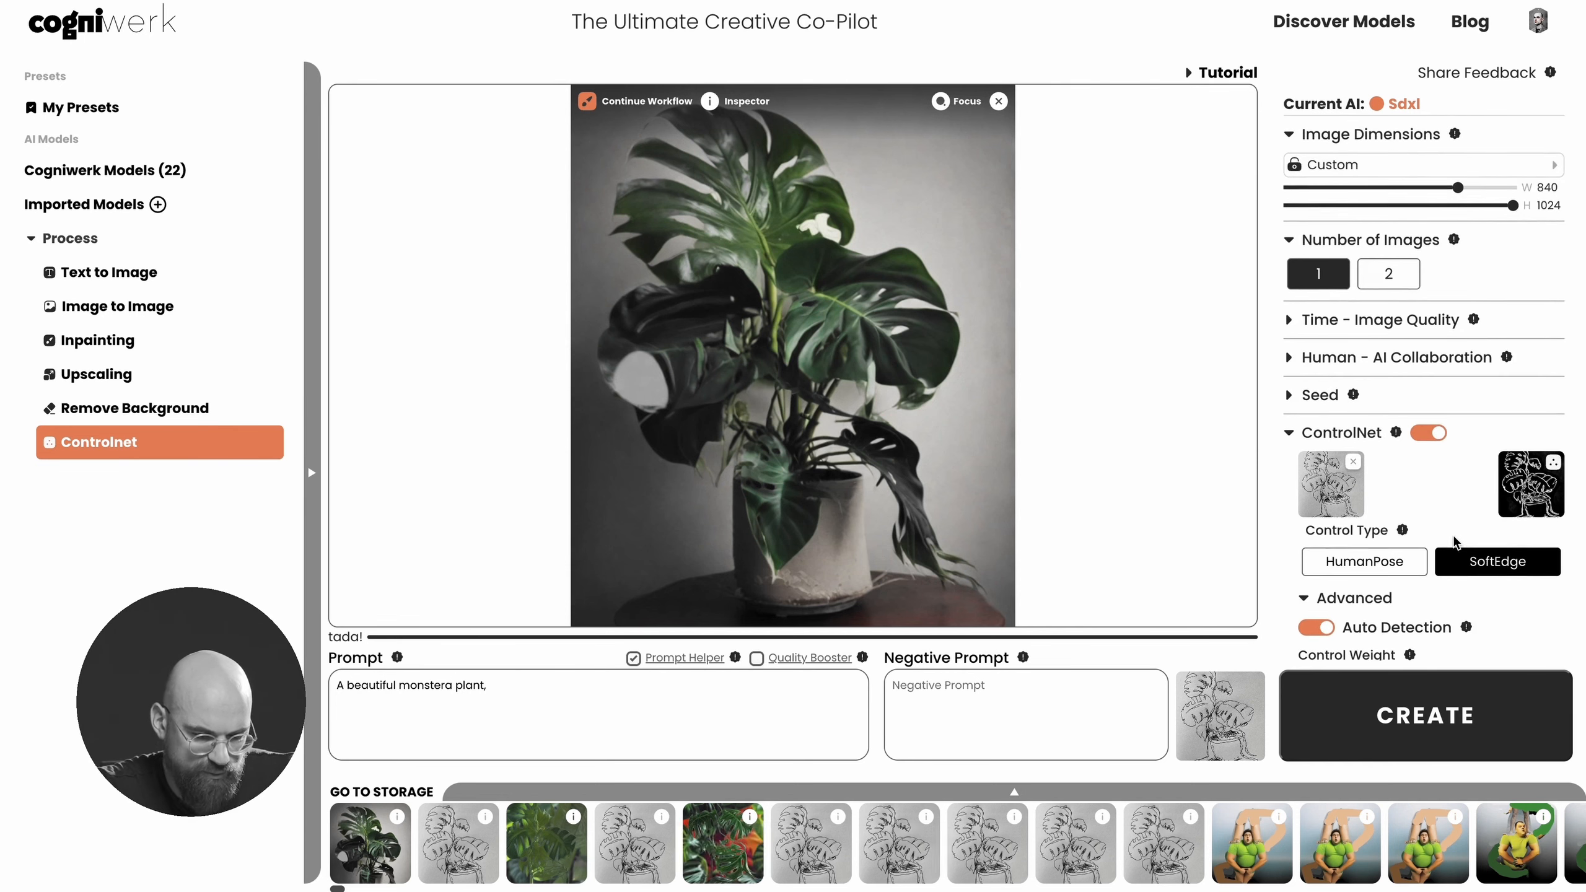
scroll(1452, 536, up, 1)
click(687, 704)
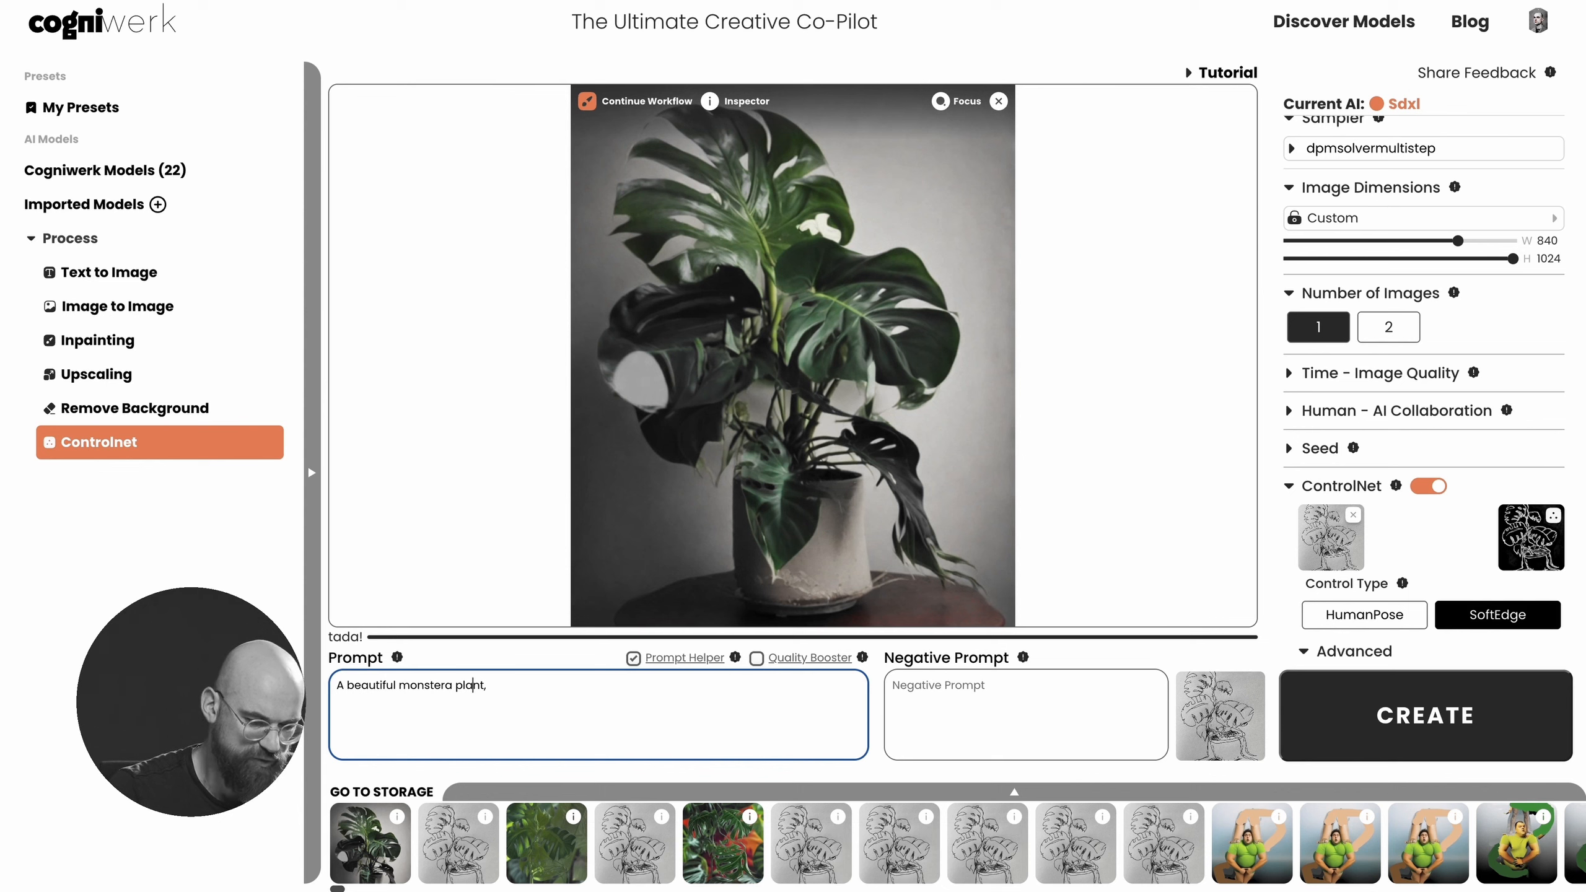
click(463, 686)
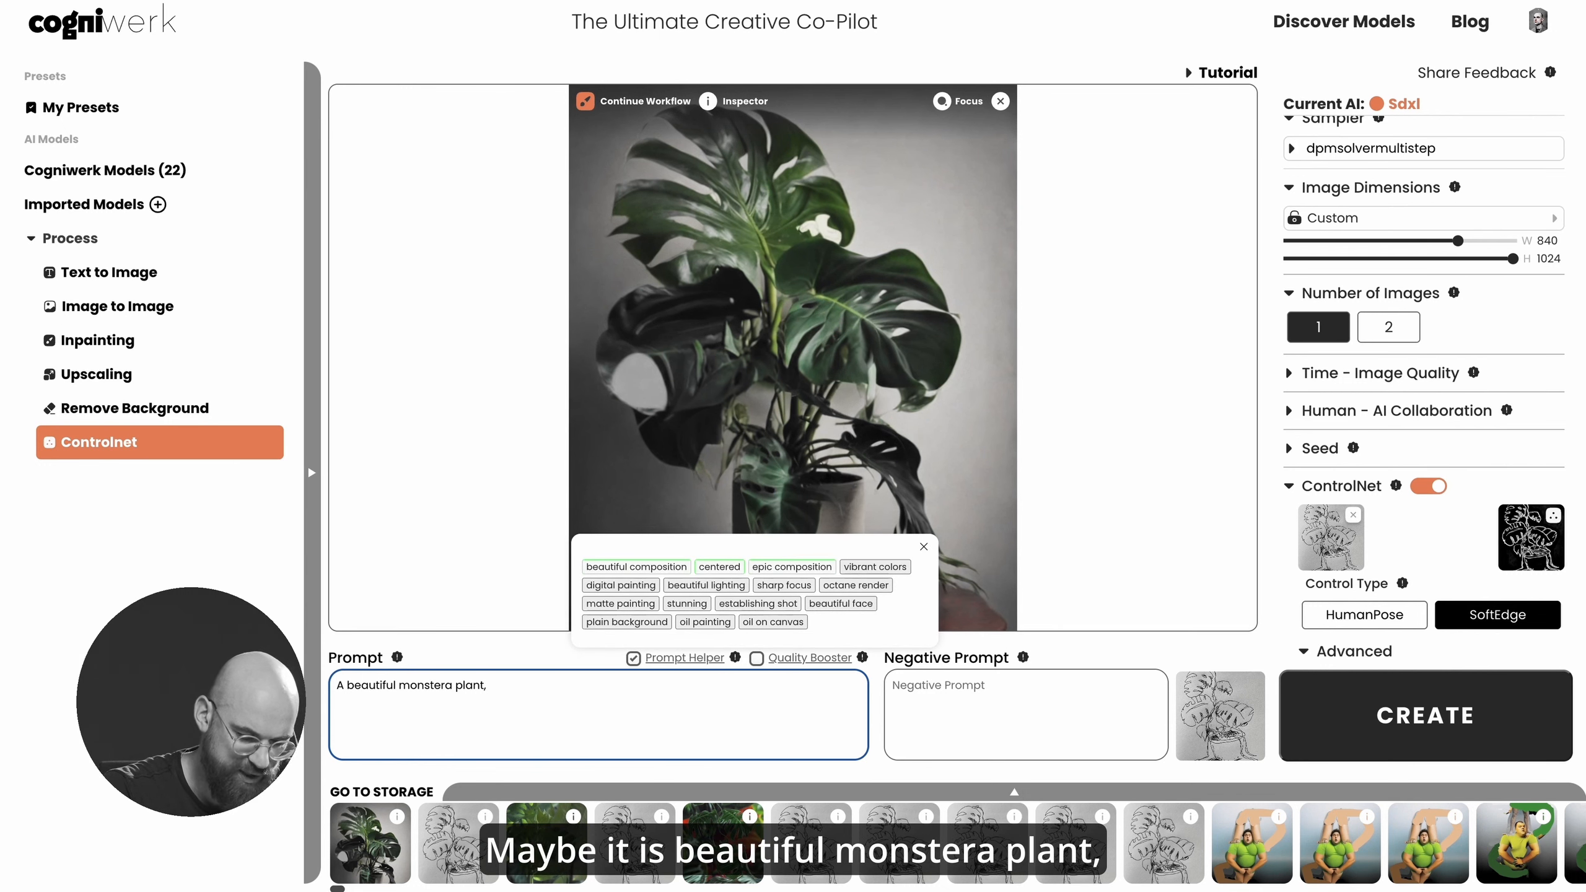
text(in an)
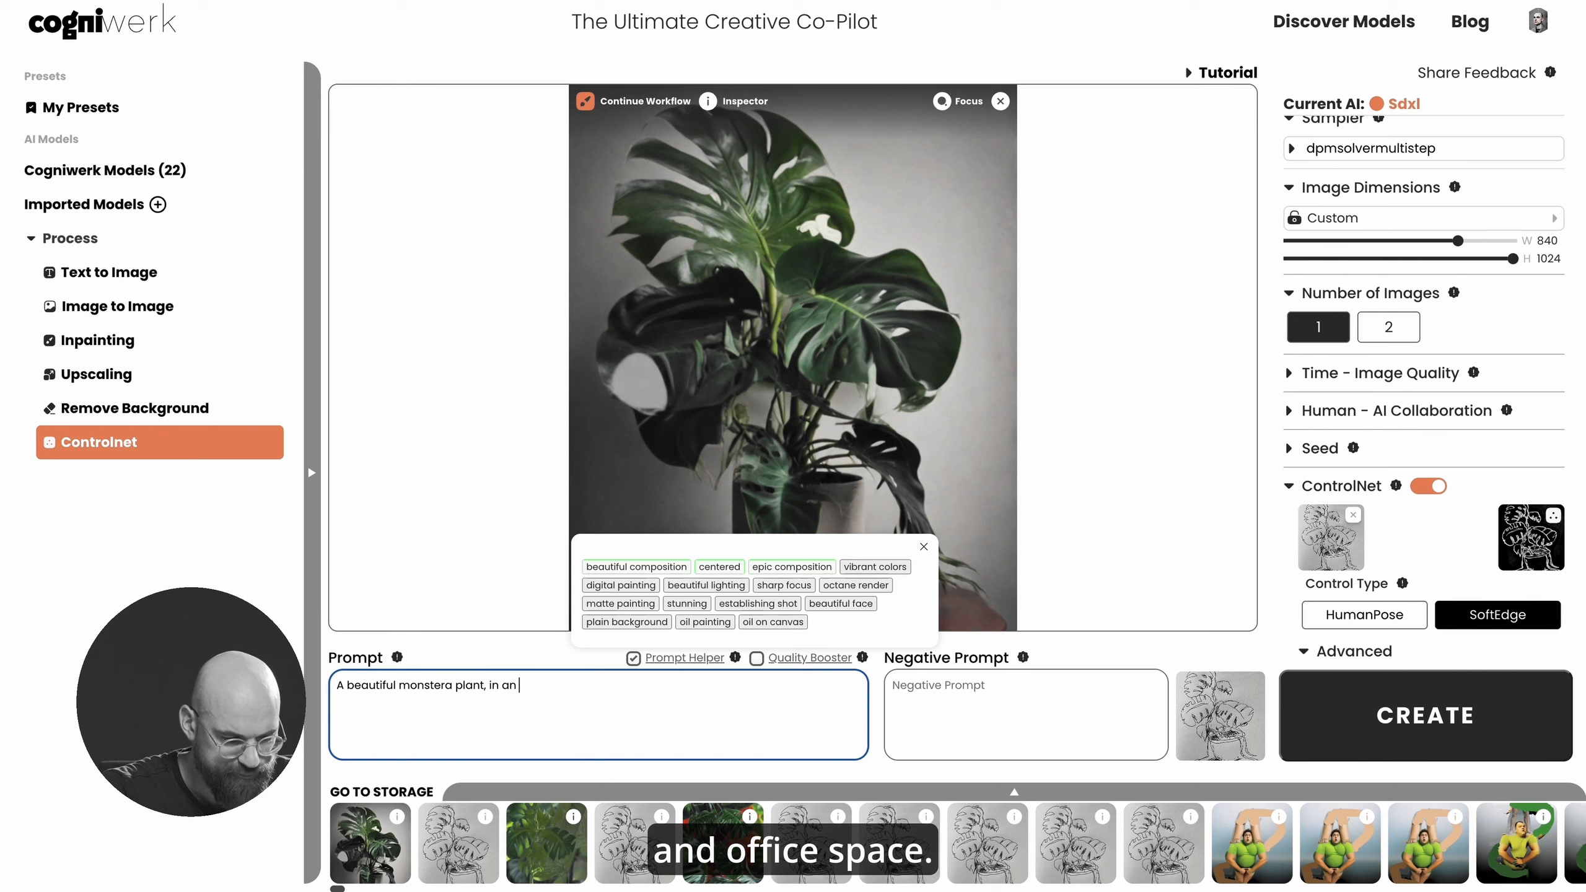
text( office space)
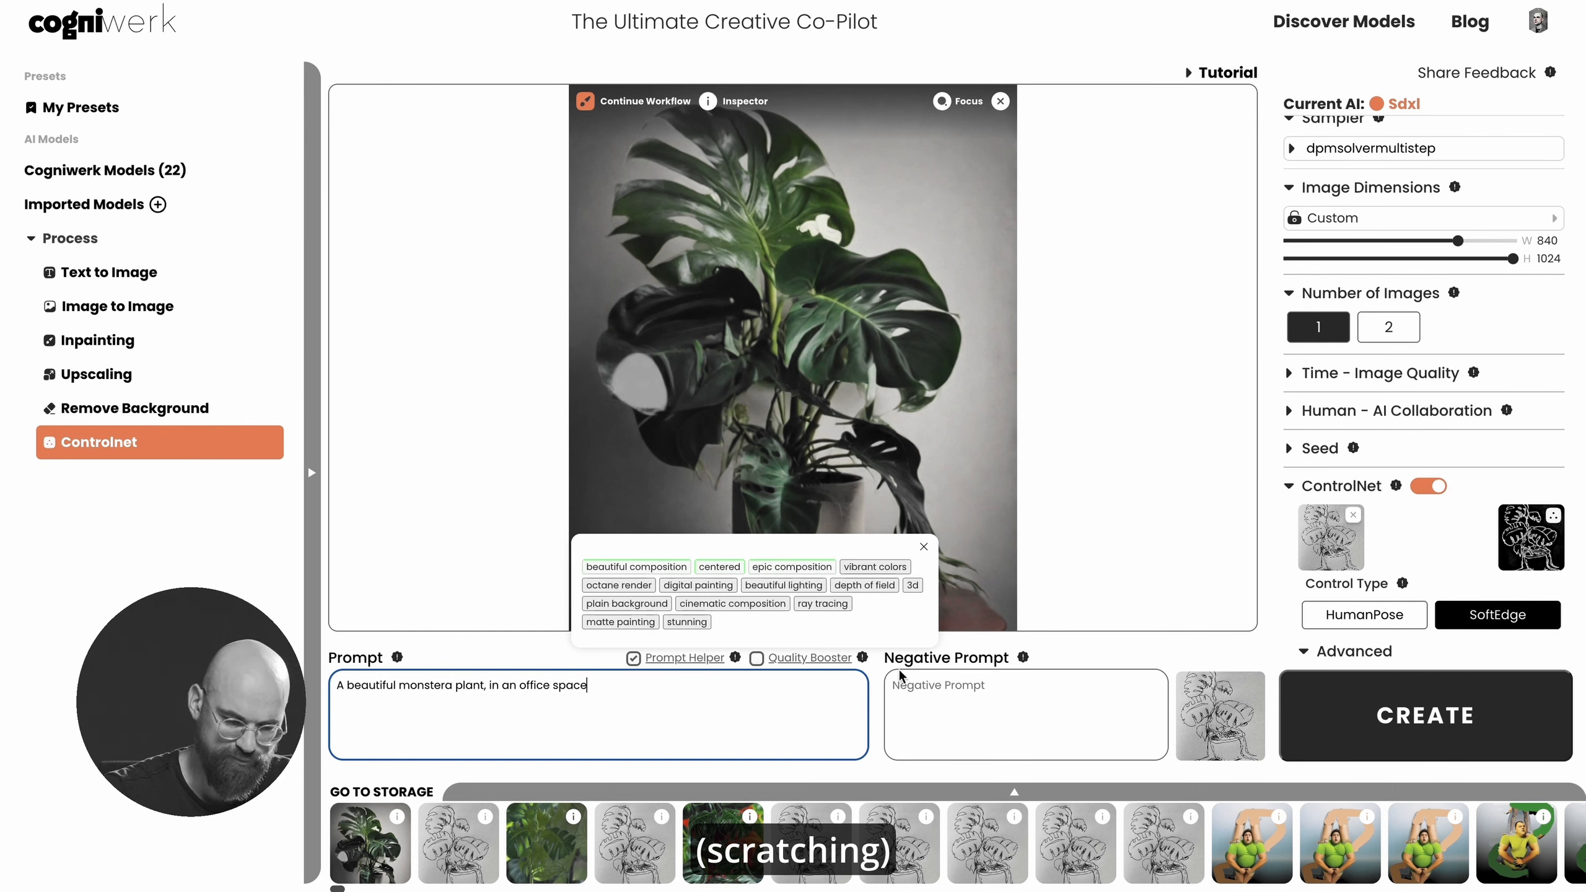
click(1338, 699)
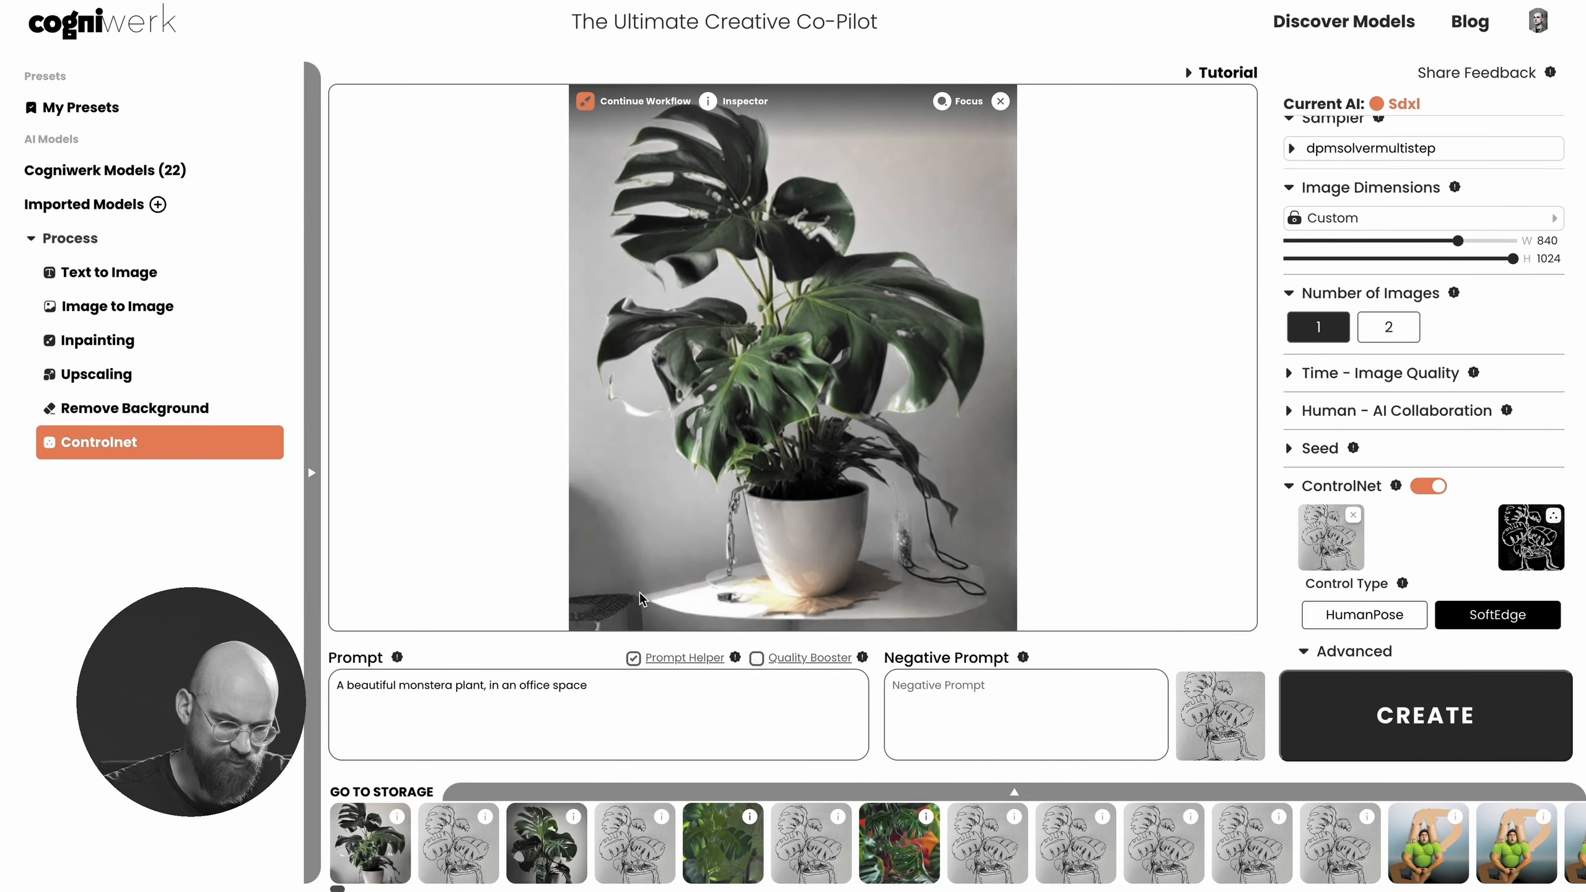
- Replace the office setting so the prompt reads "A beautiful monstera plant, in the desert" and generate the image
click(612, 689)
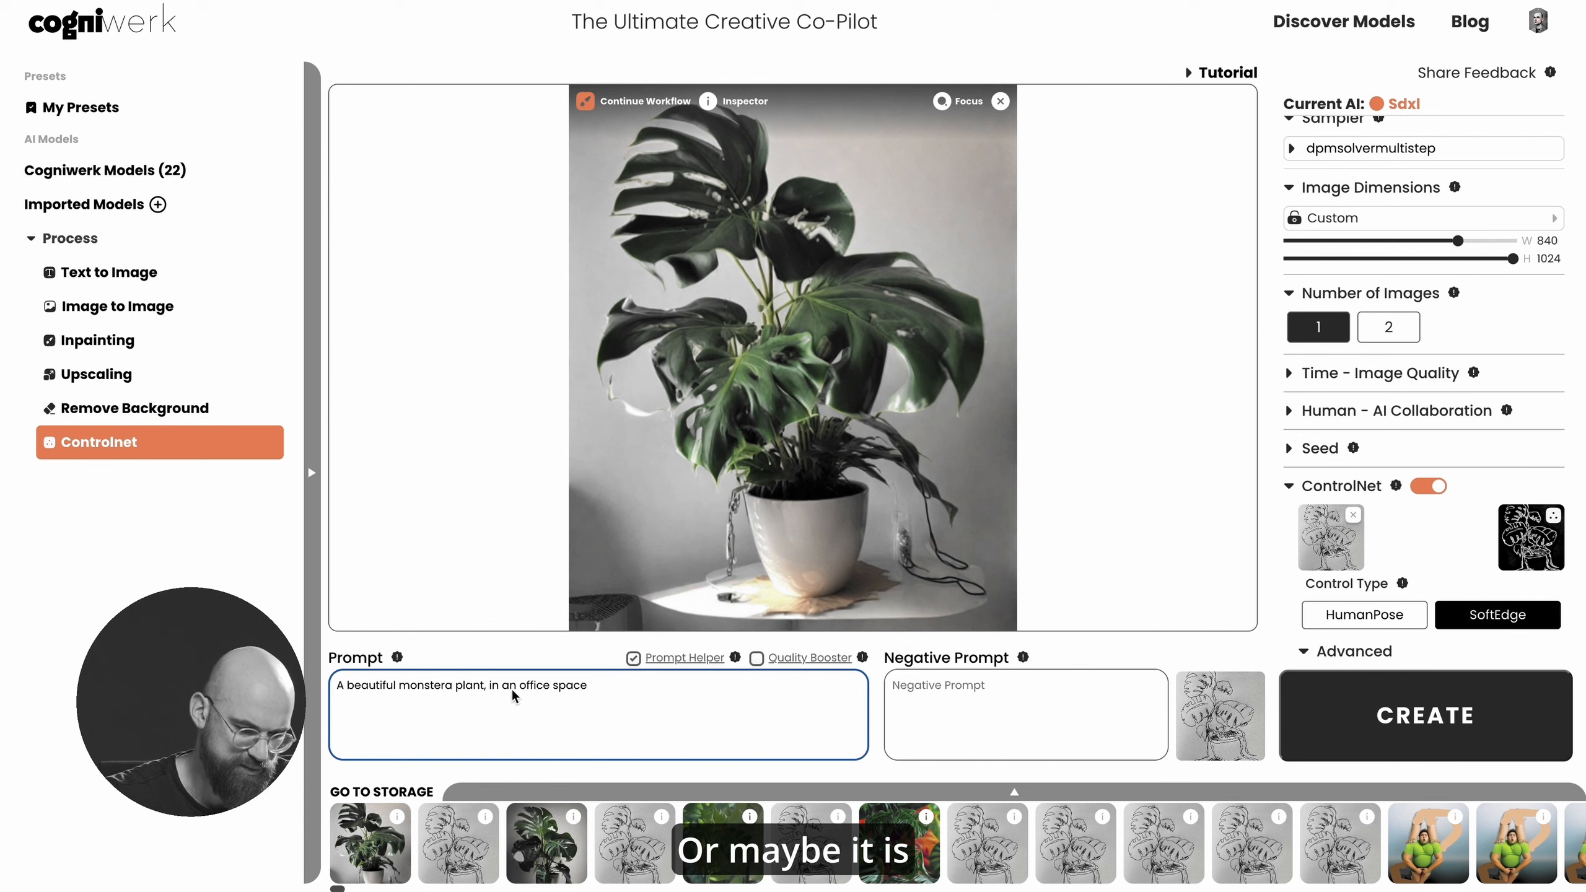
drag(516, 684, 630, 699)
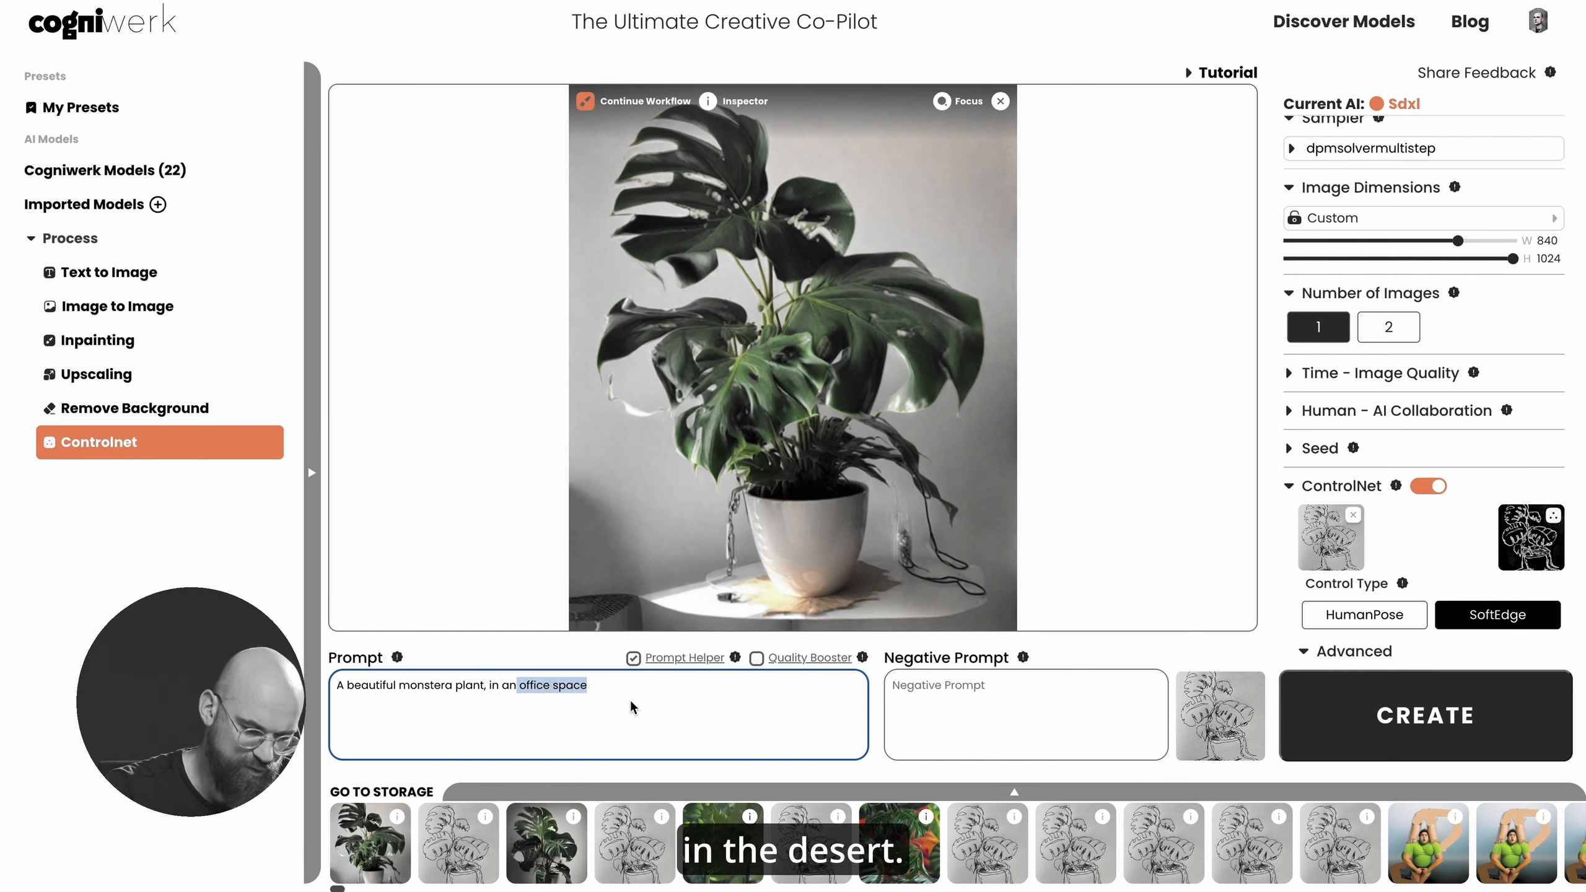
key(BackSpace)
key(BackSpace)
key(BackSpace)
text(th)
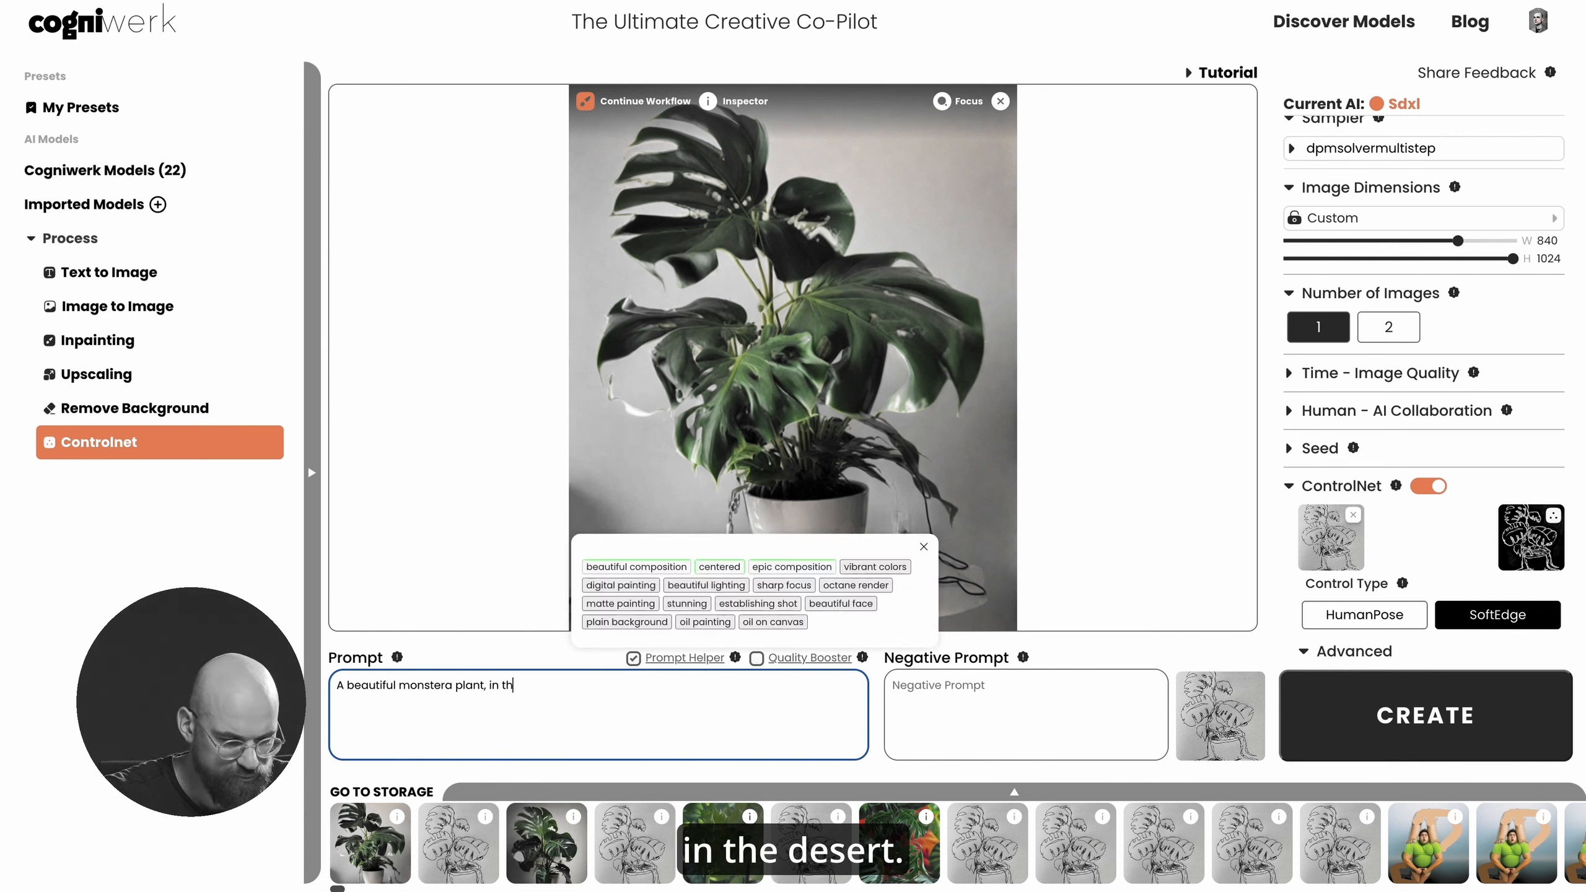
text(e desert)
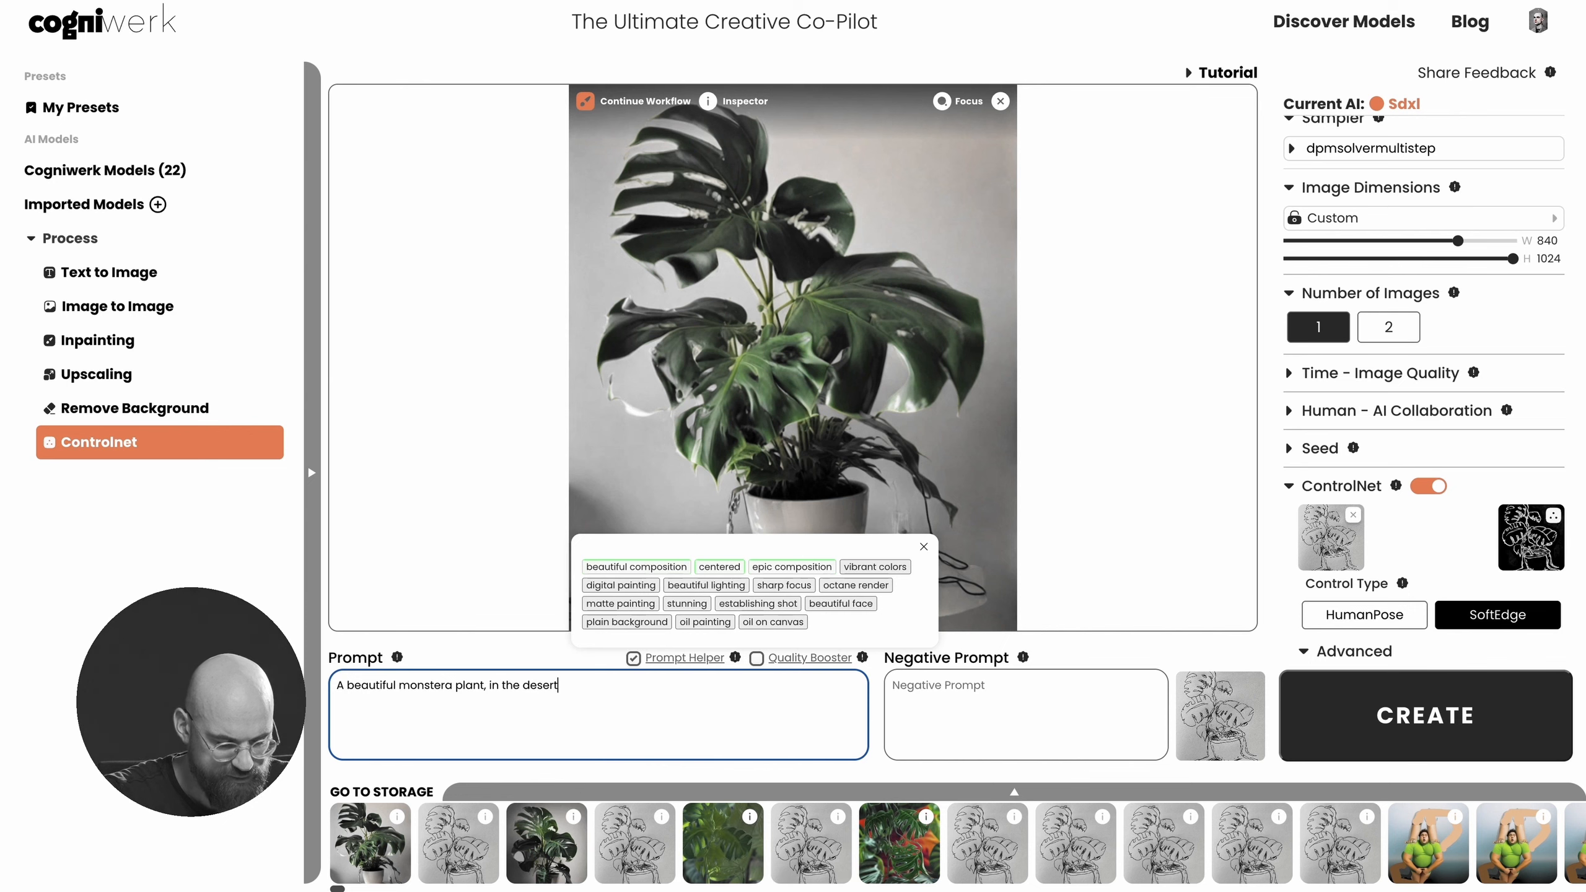
click(1331, 712)
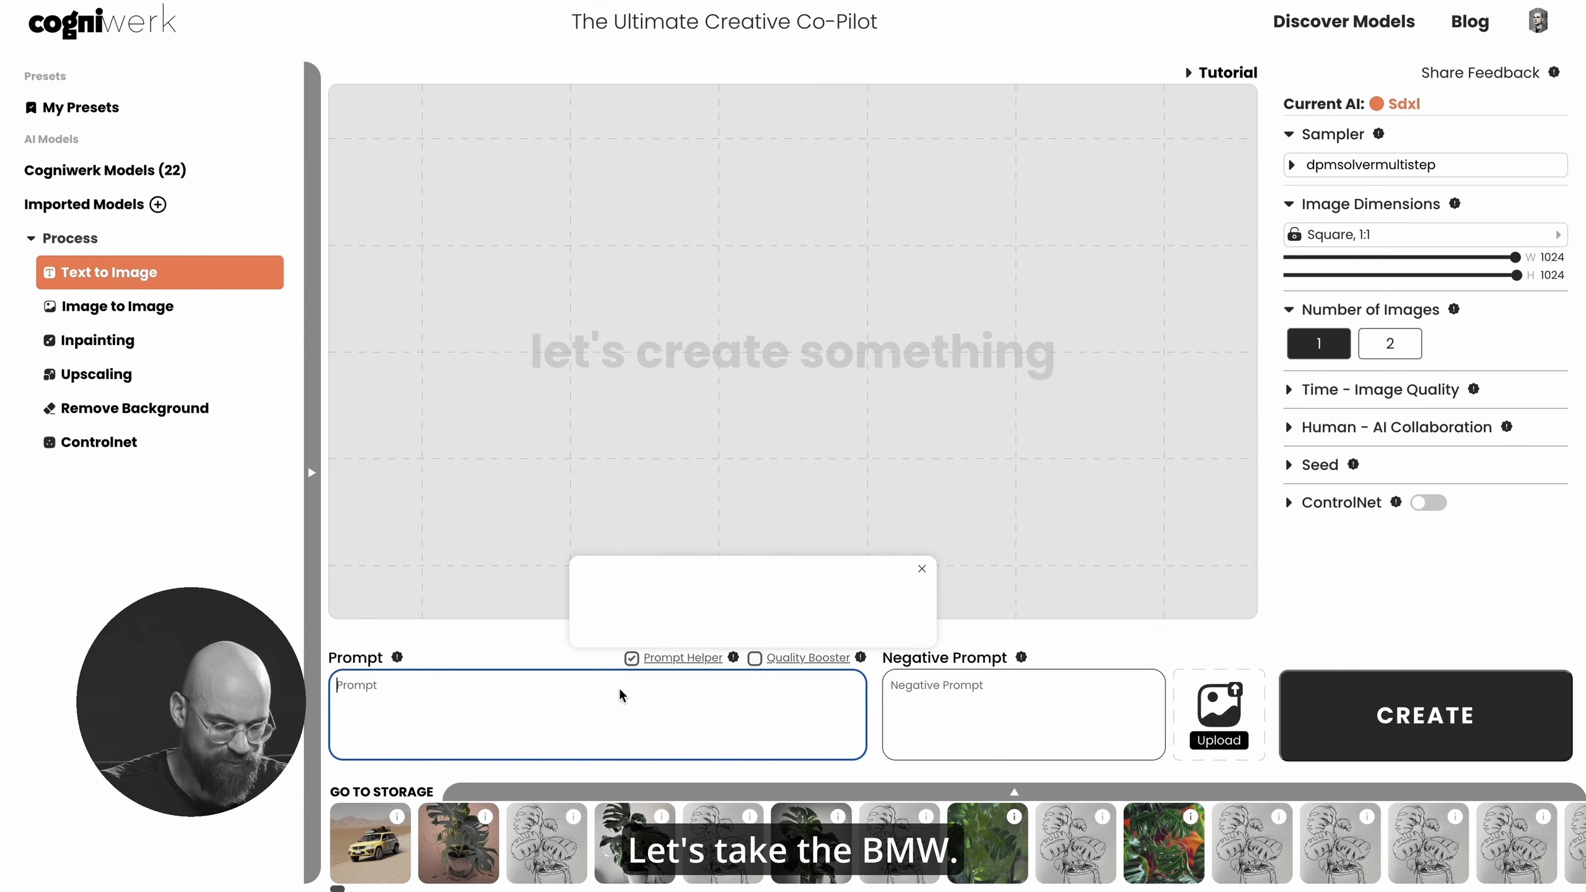
- Enter the prompt "bmw 8i car is driving through the desert" and generate the image
text(bmw)
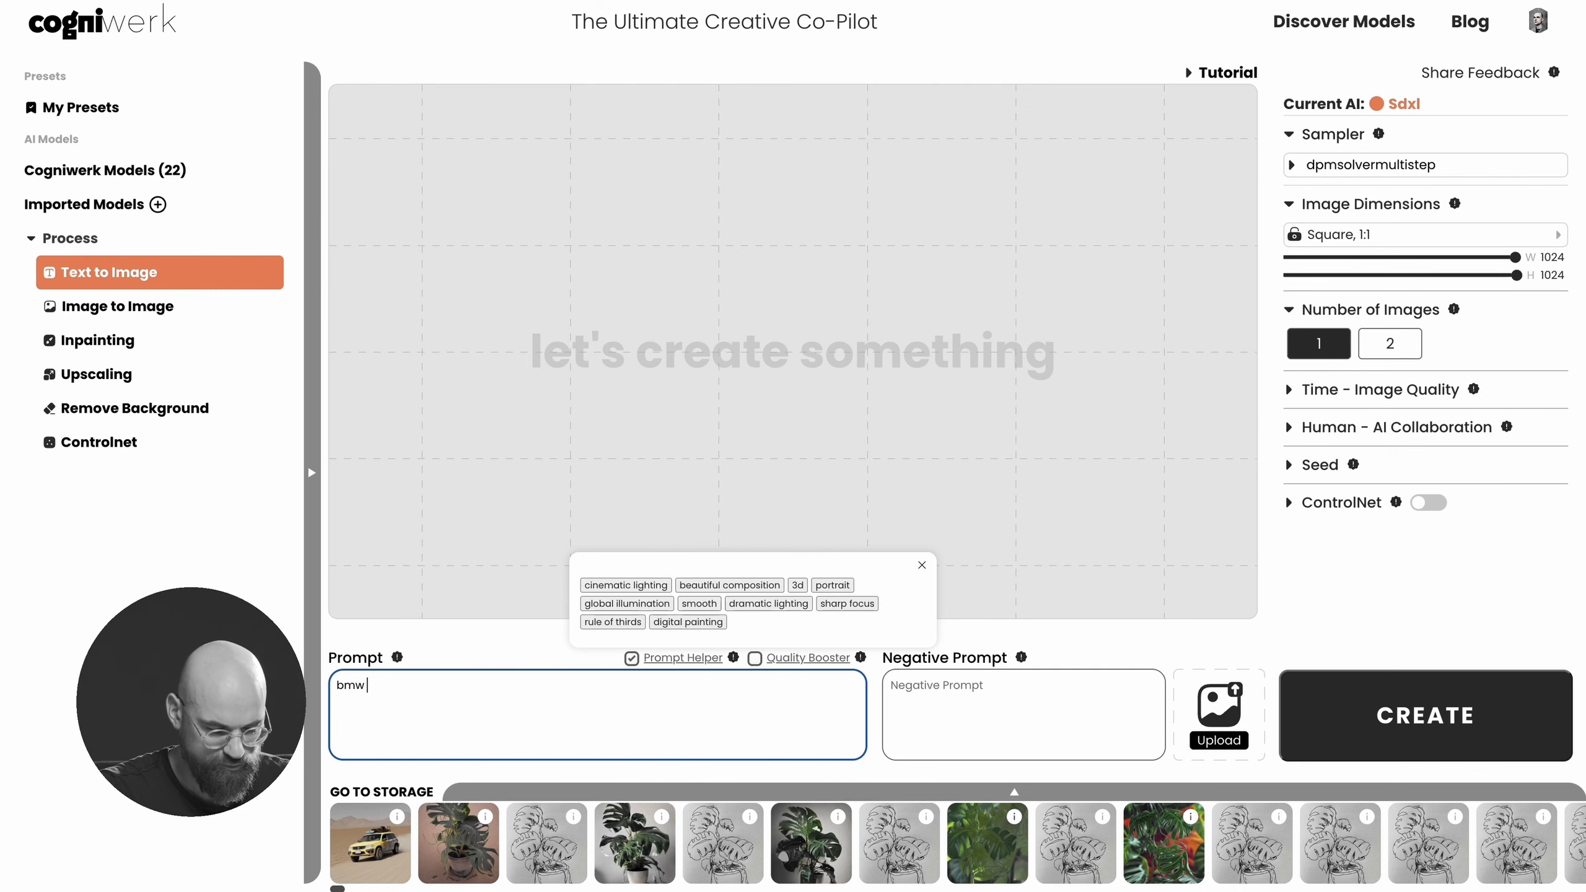
text( 8i,)
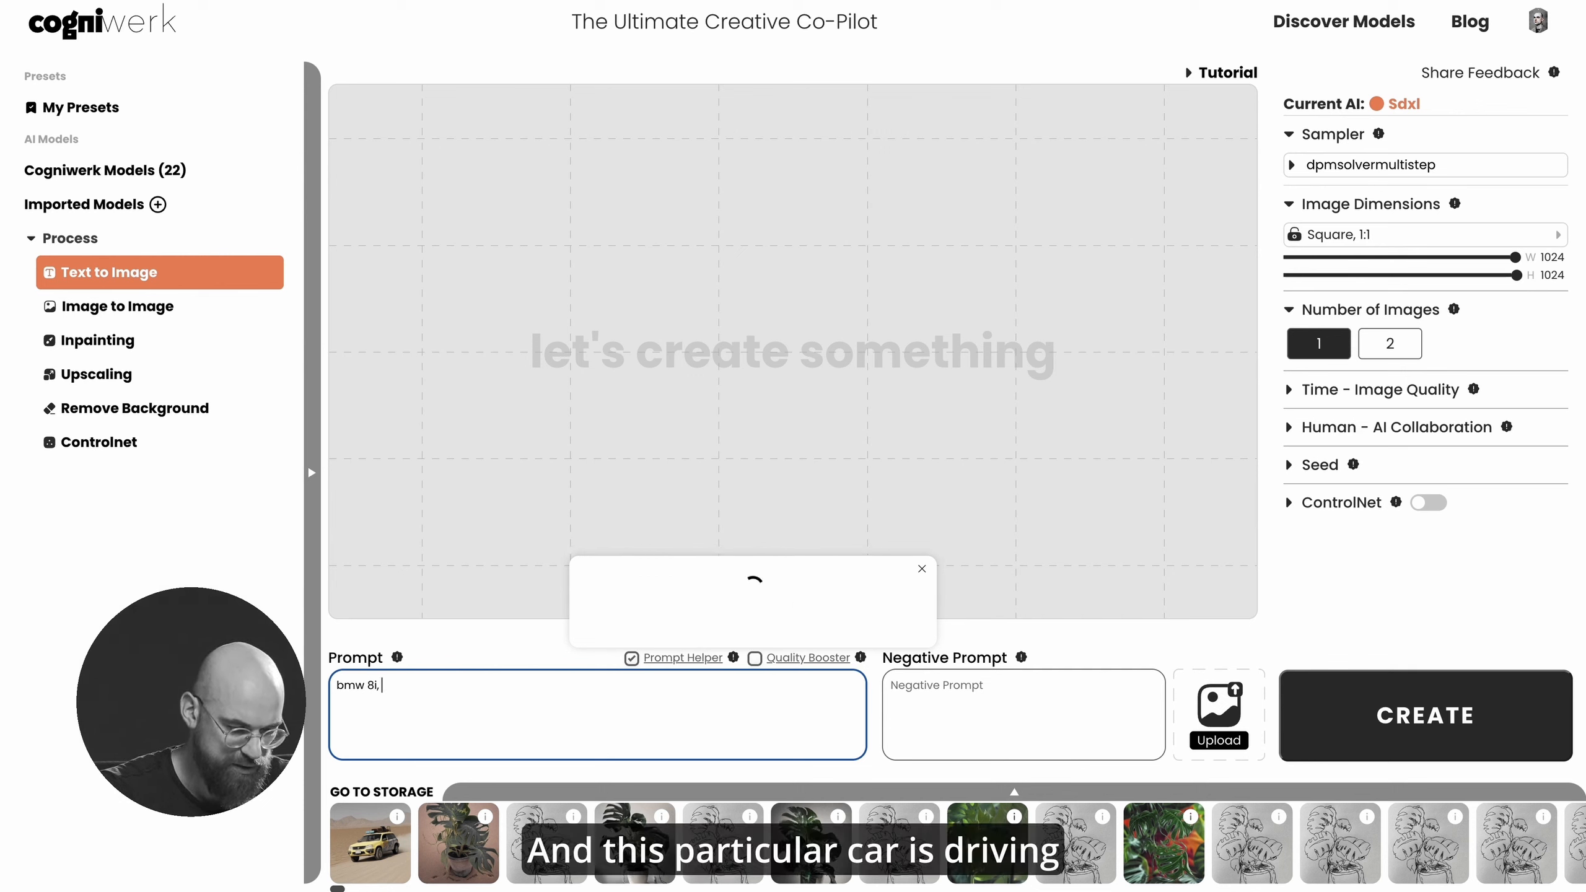
key(BackSpace)
text(car)
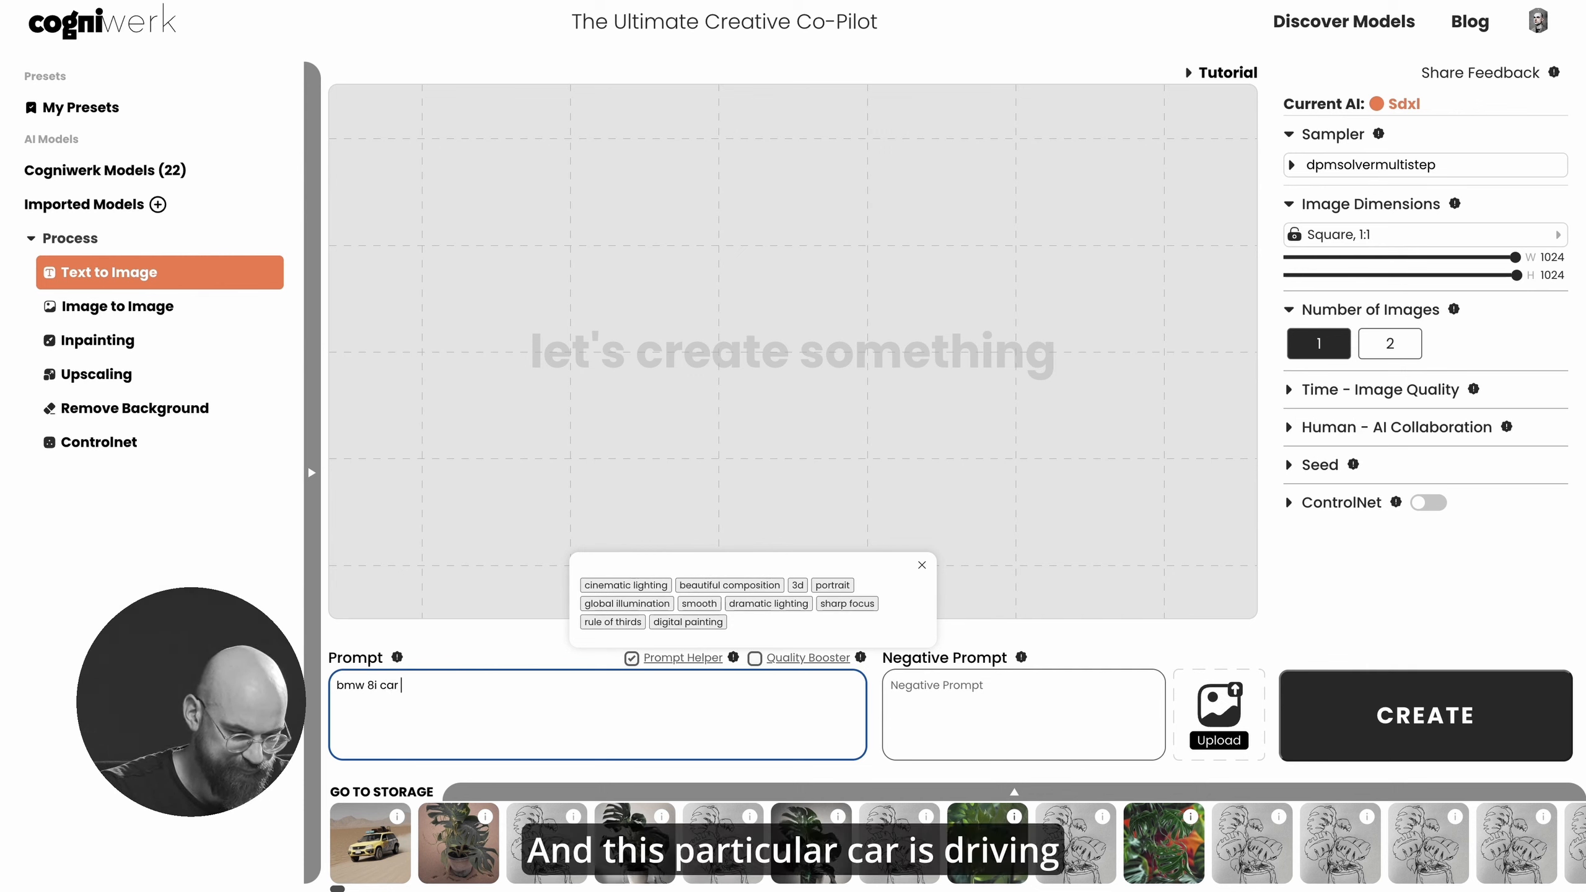
text( is driv)
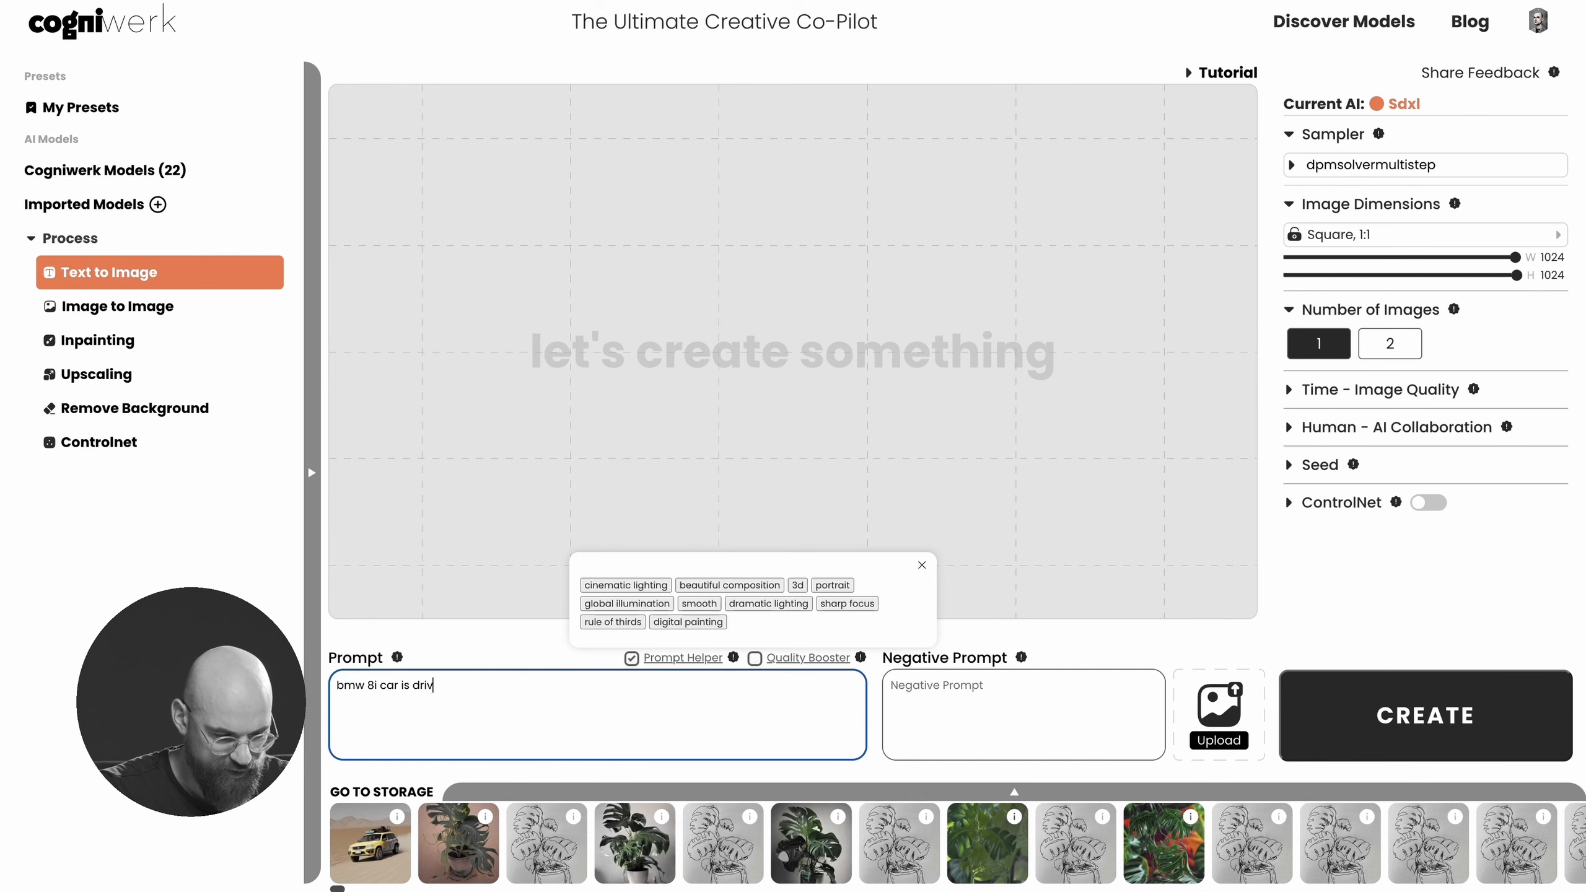
text(ing tr)
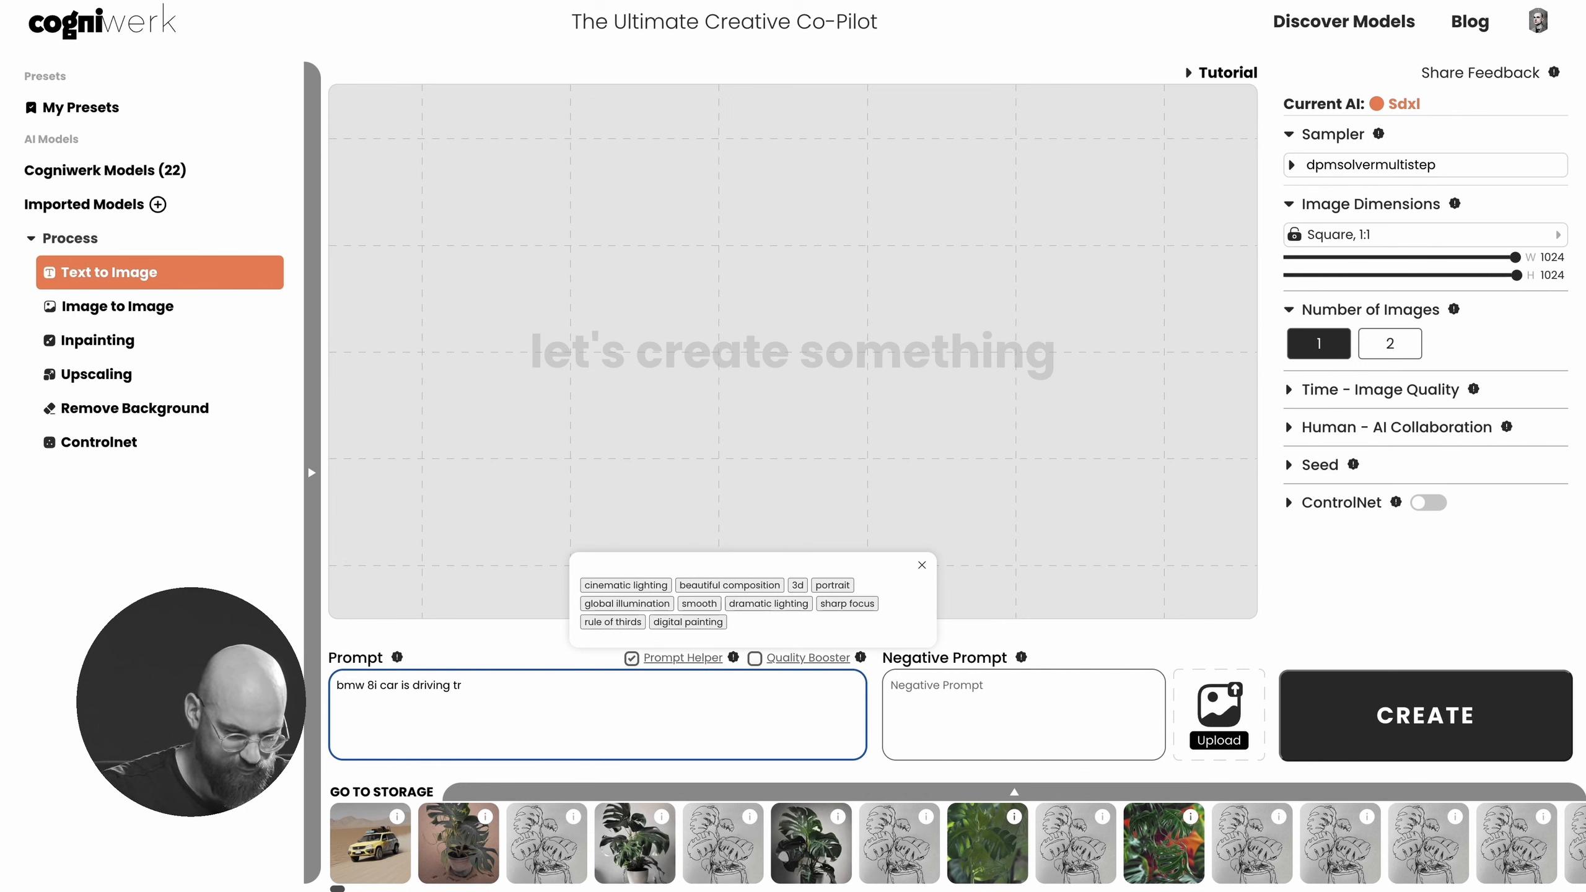
text(ho)
key(BackSpace)
key(BackSpace)
key(BackSpace)
key(BackSpace)
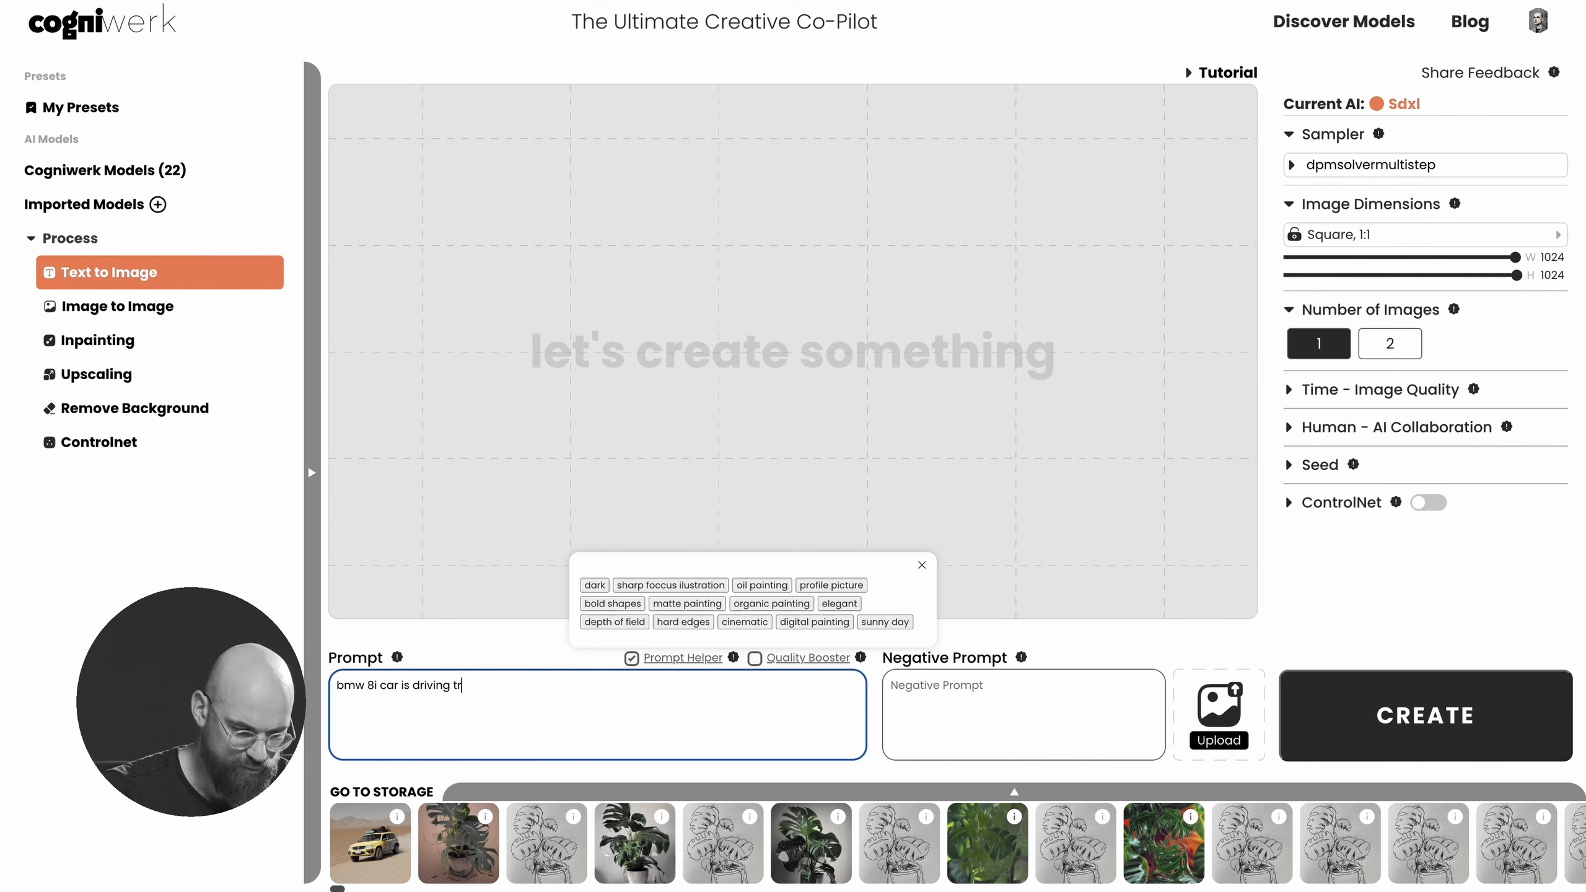
text(ugh)
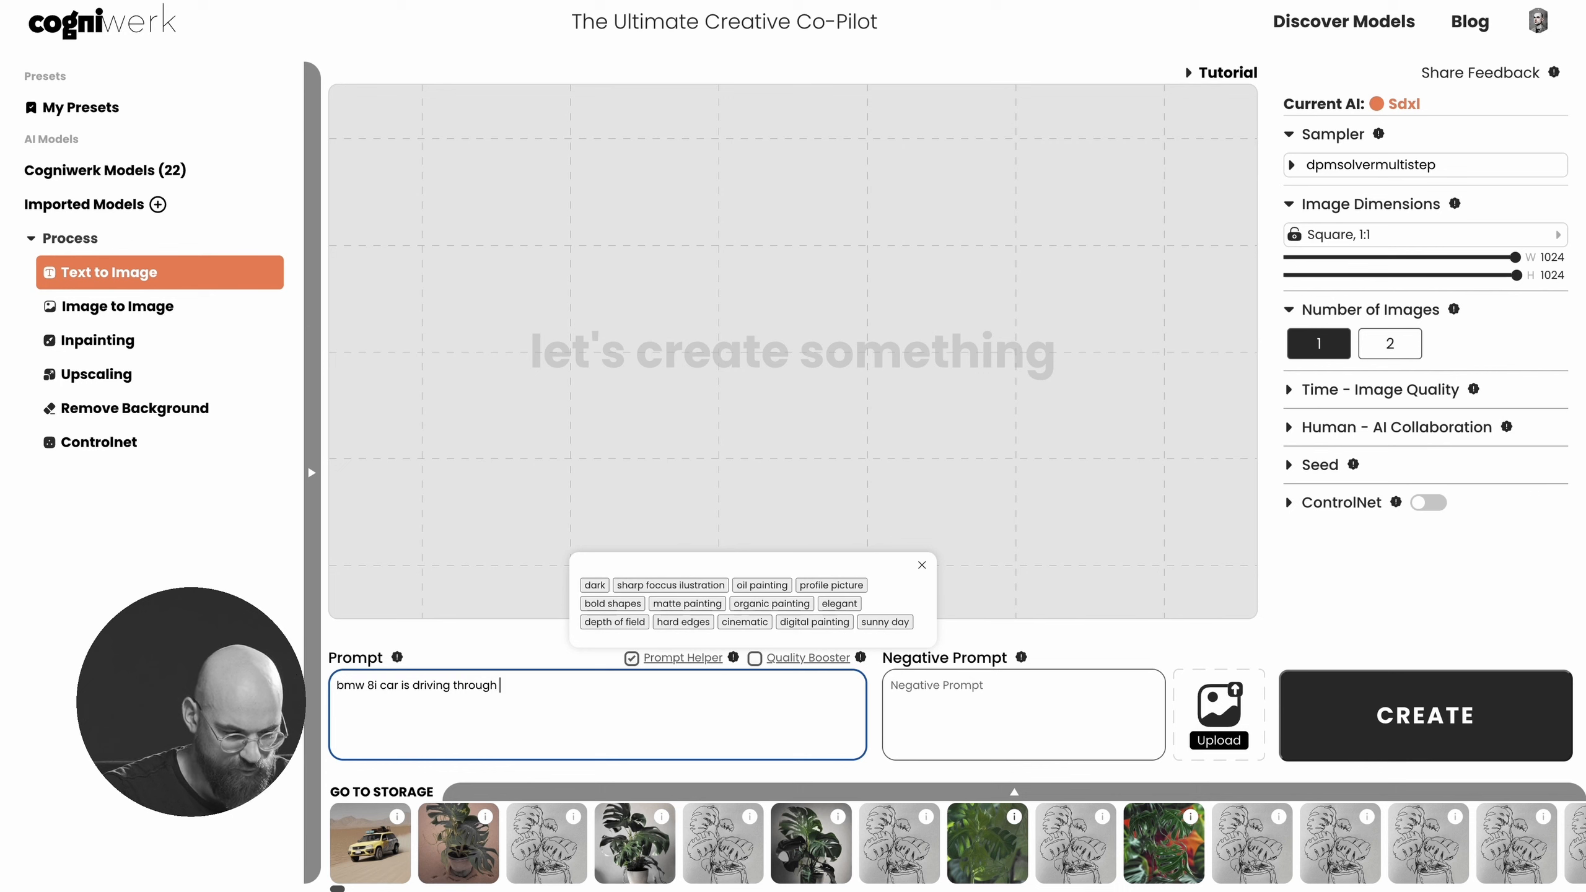
text( the desert)
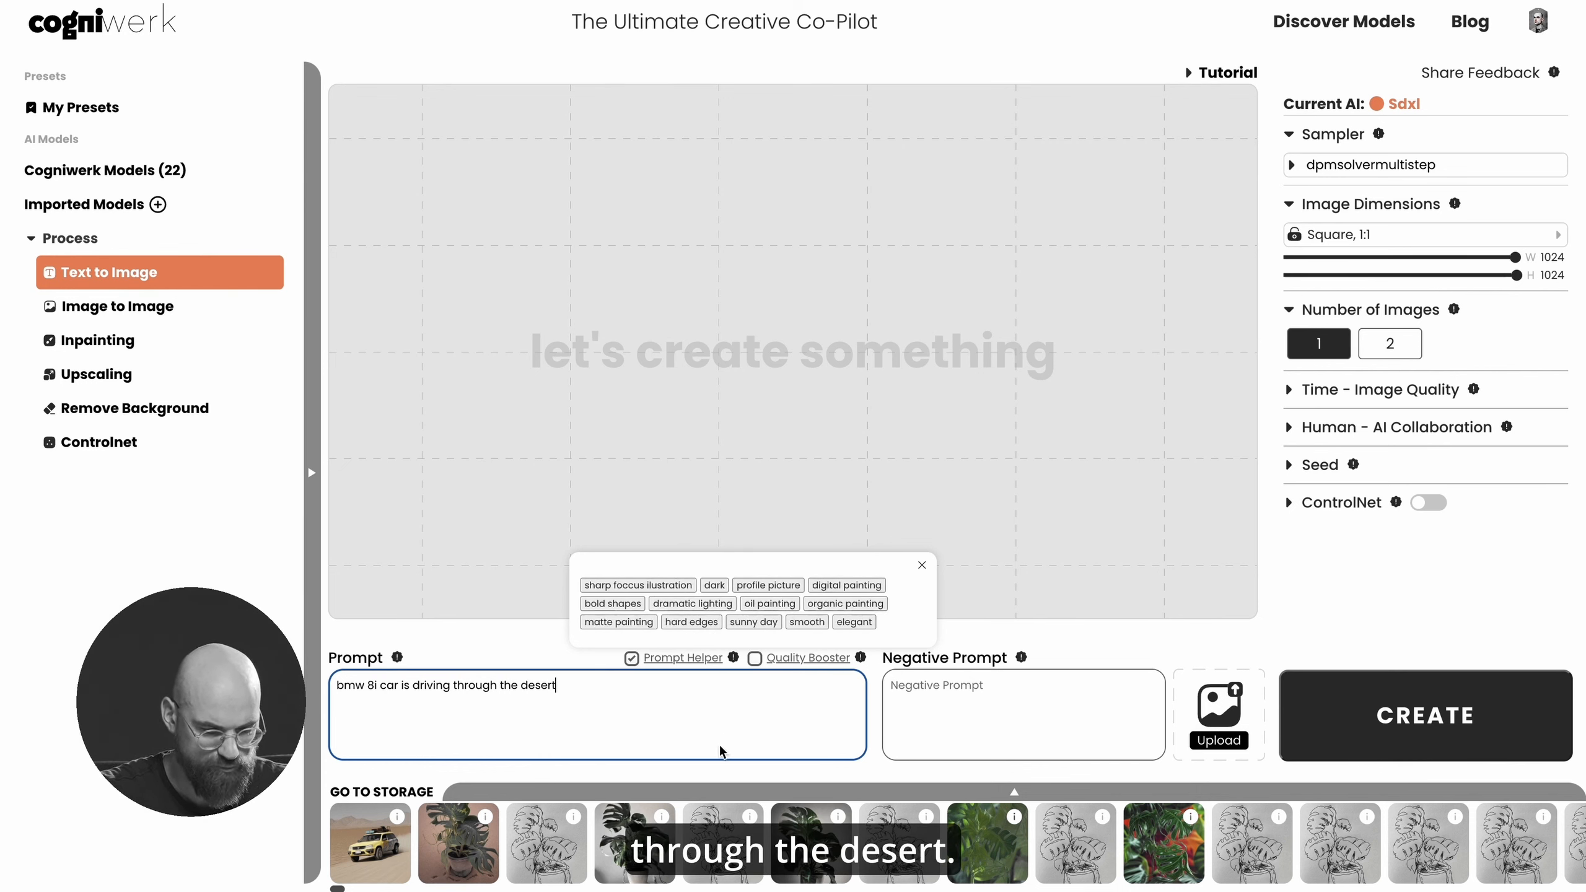
click(1350, 718)
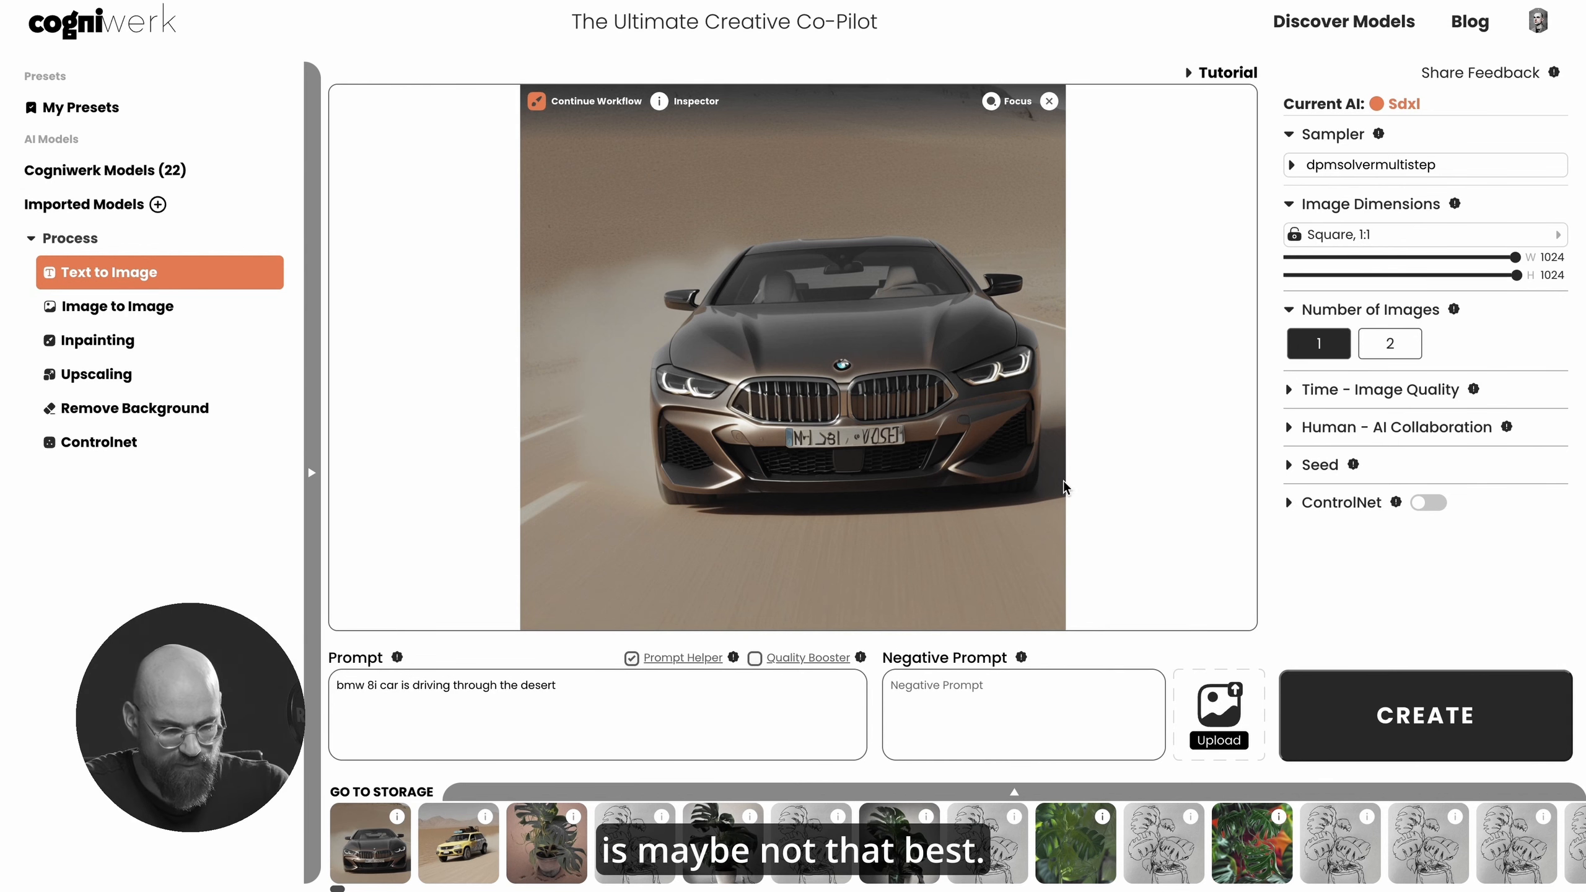
- Open Civitai in a new browser tab, search its models for "bmw 8i" and open the BMW i8 LoRA
key(super+t)
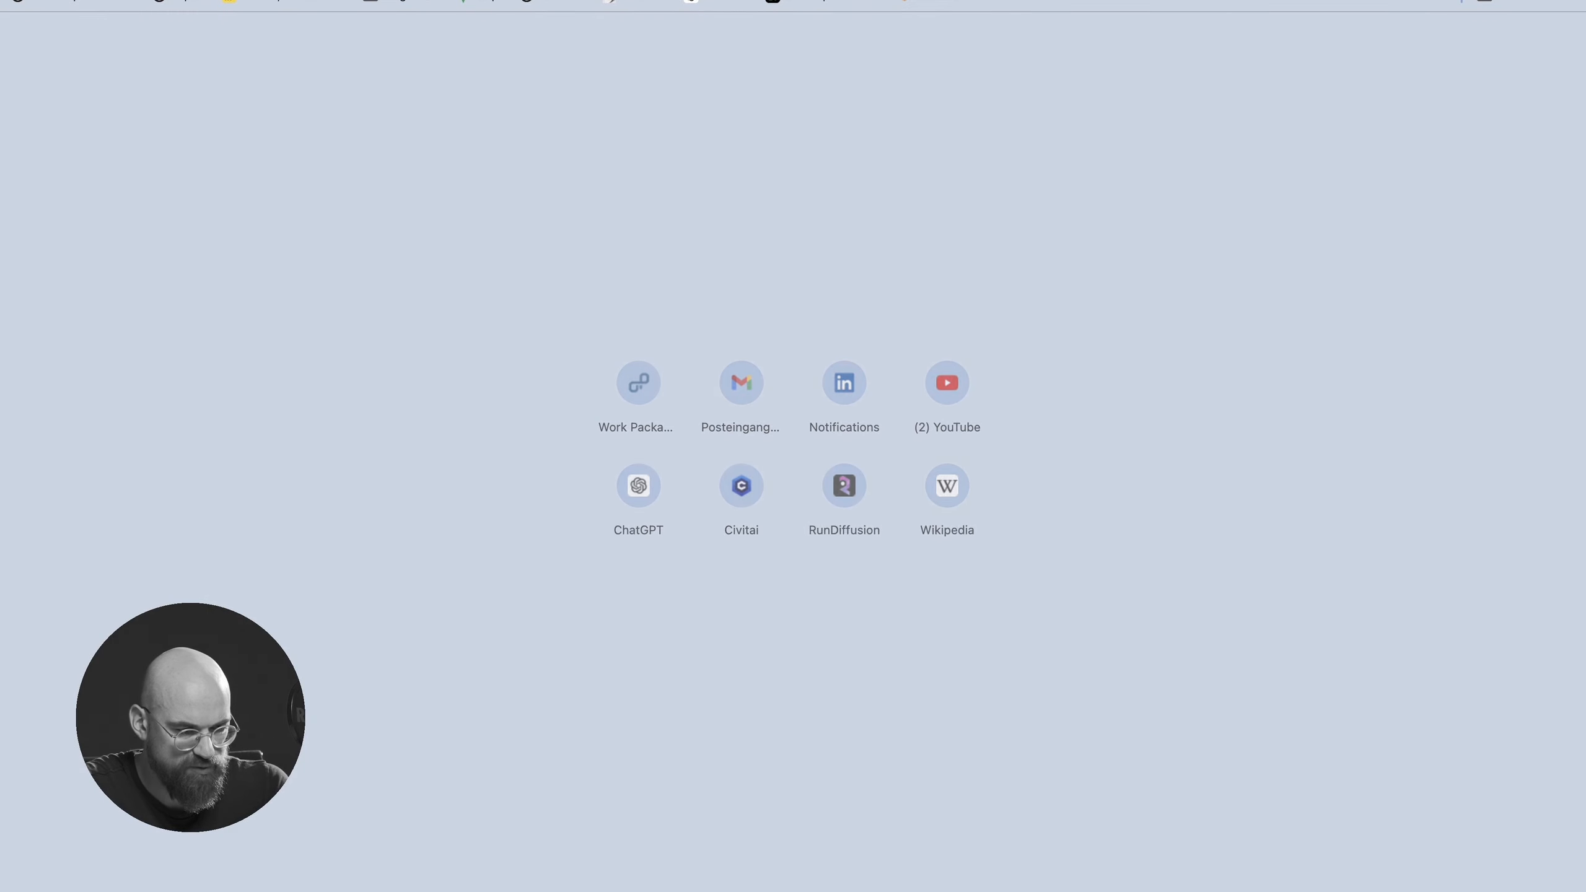
text(civitai)
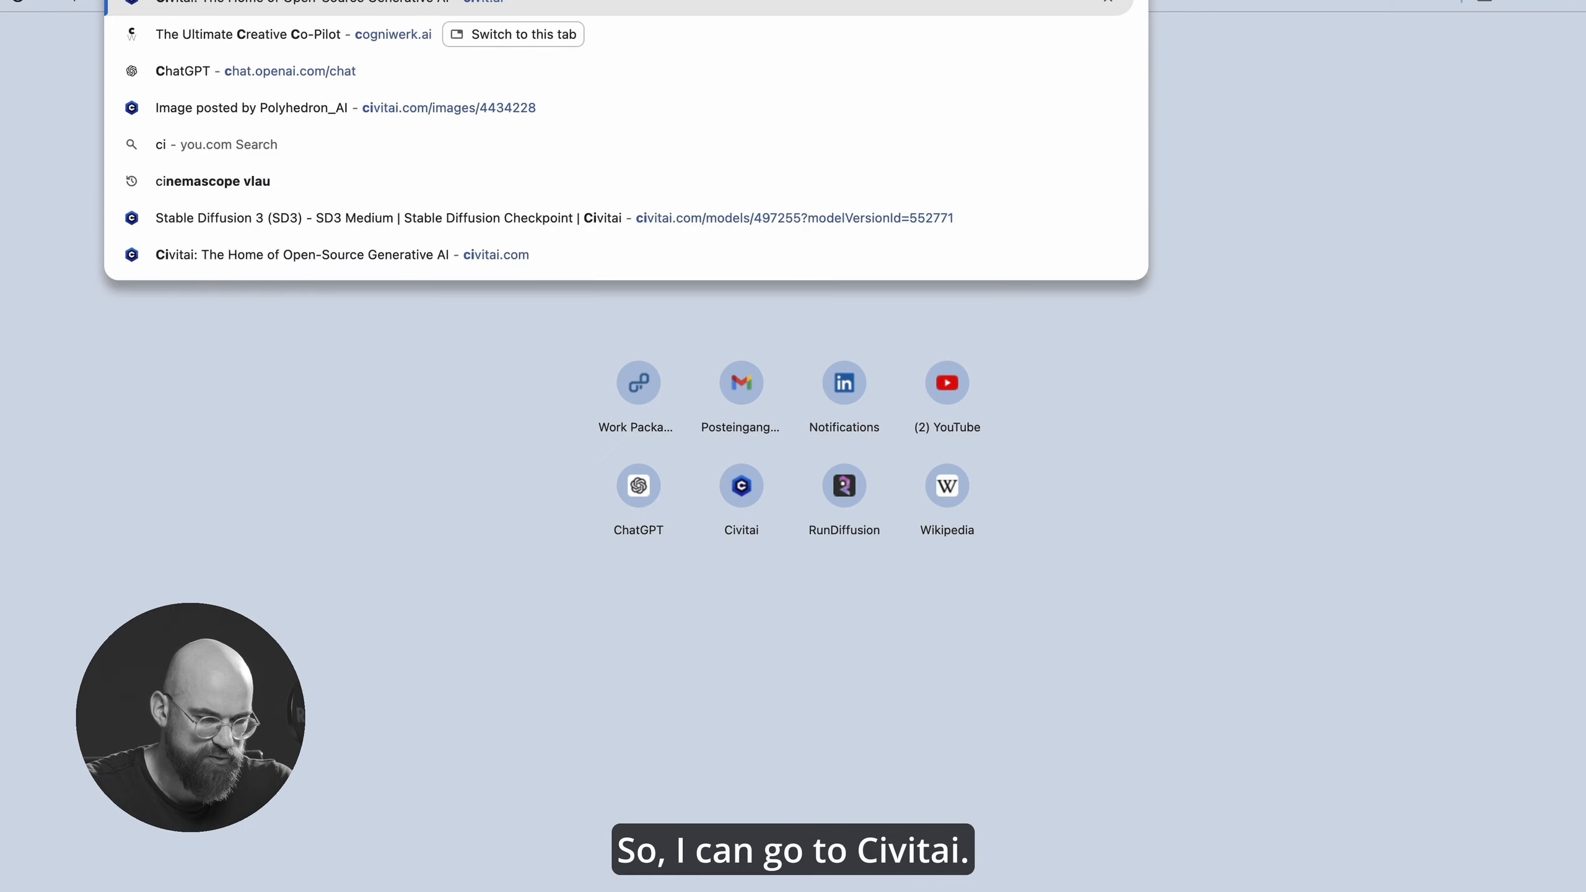
key(Return)
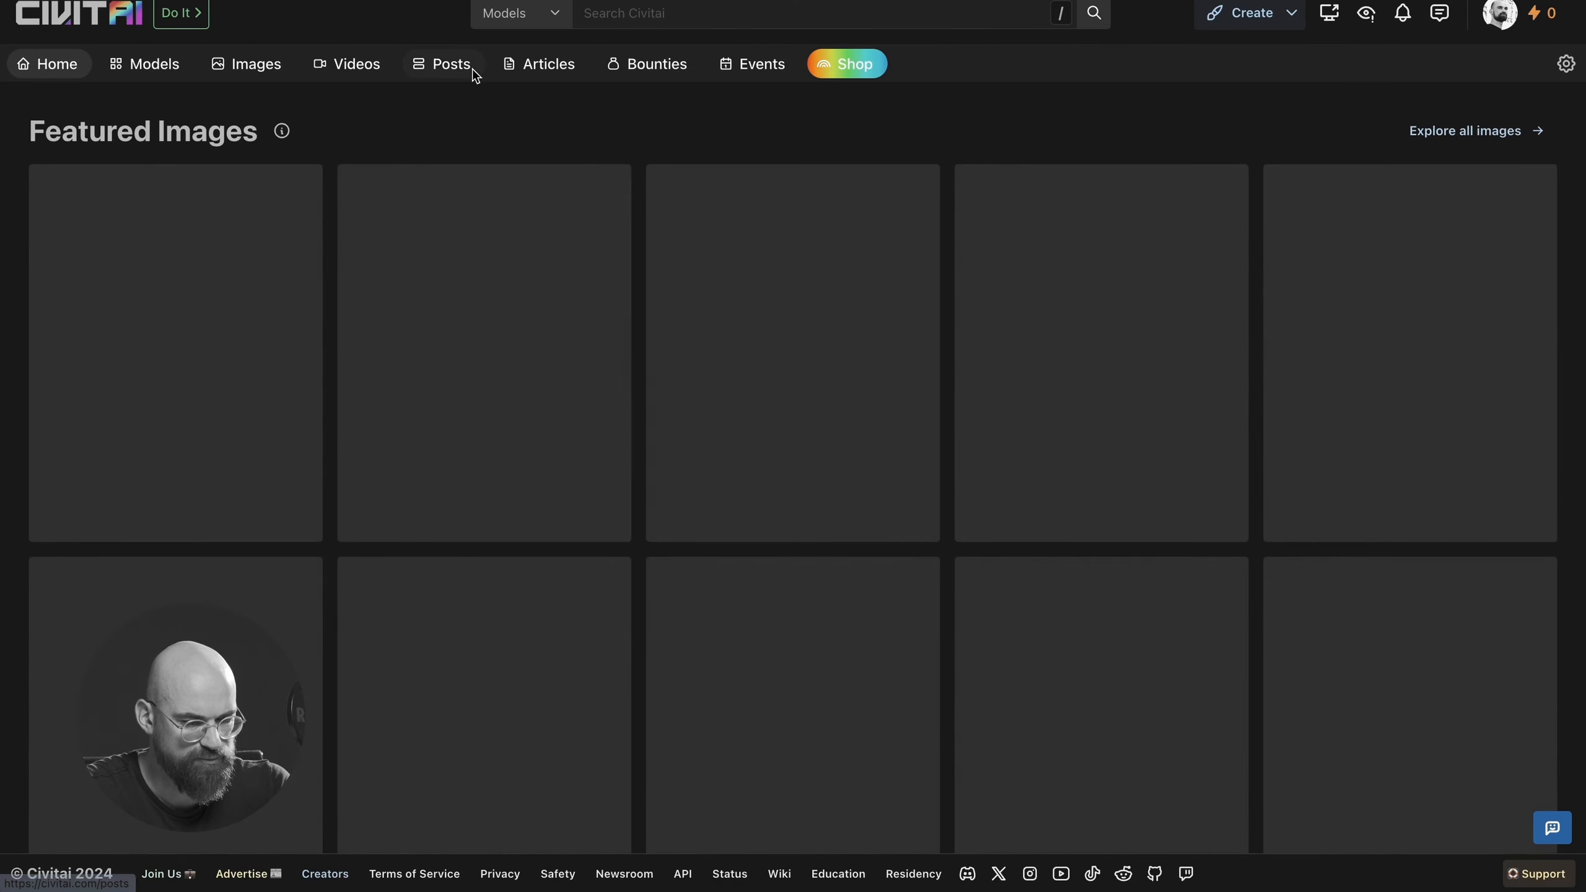
text(bm)
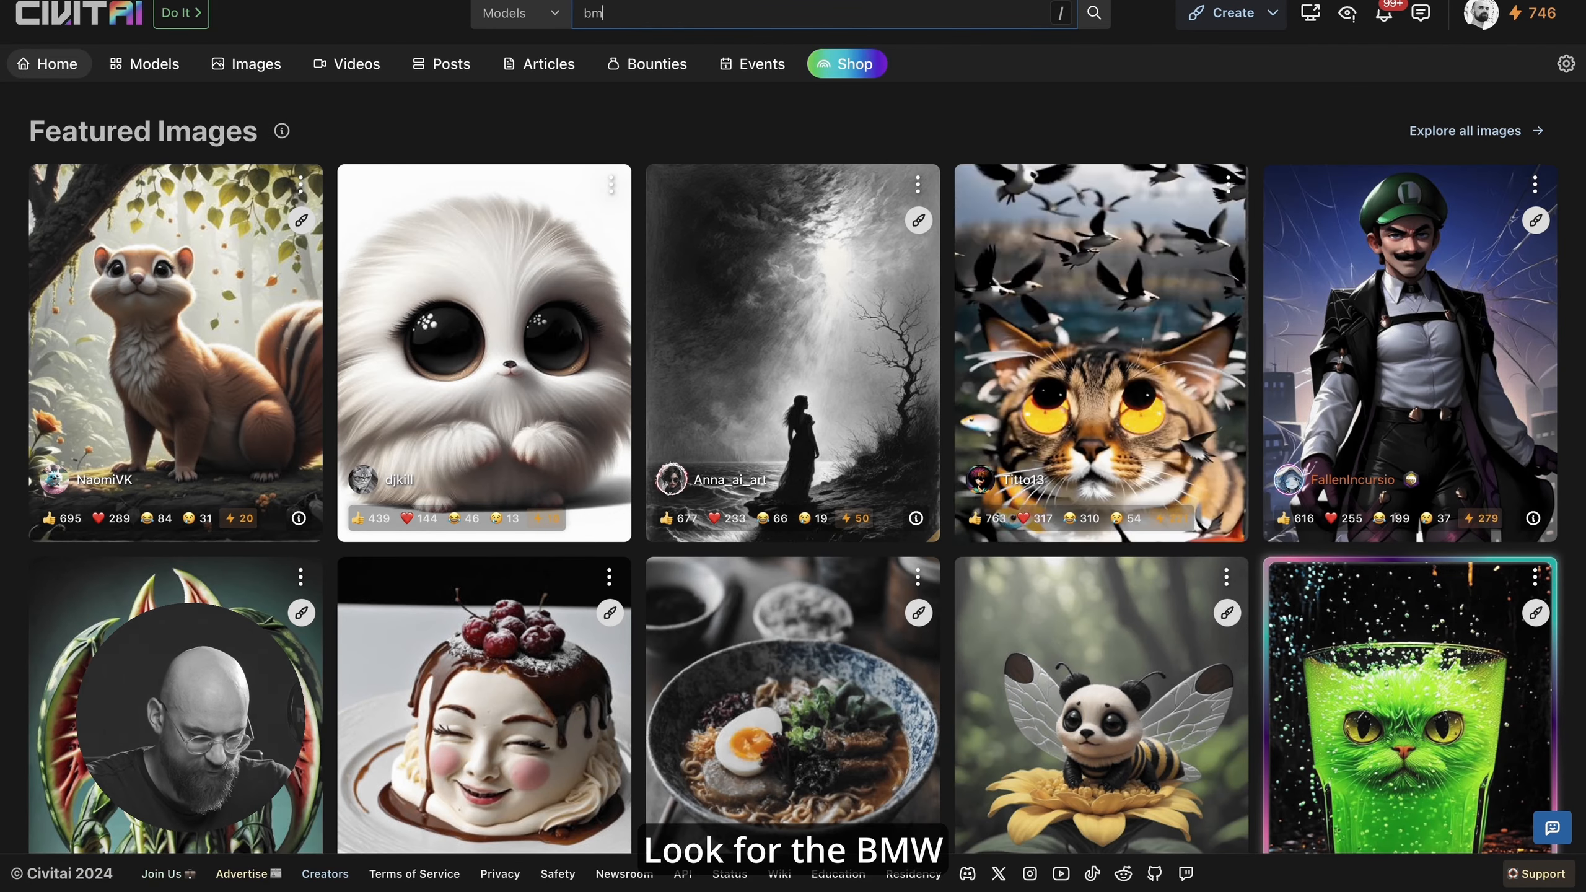
text(w 8i)
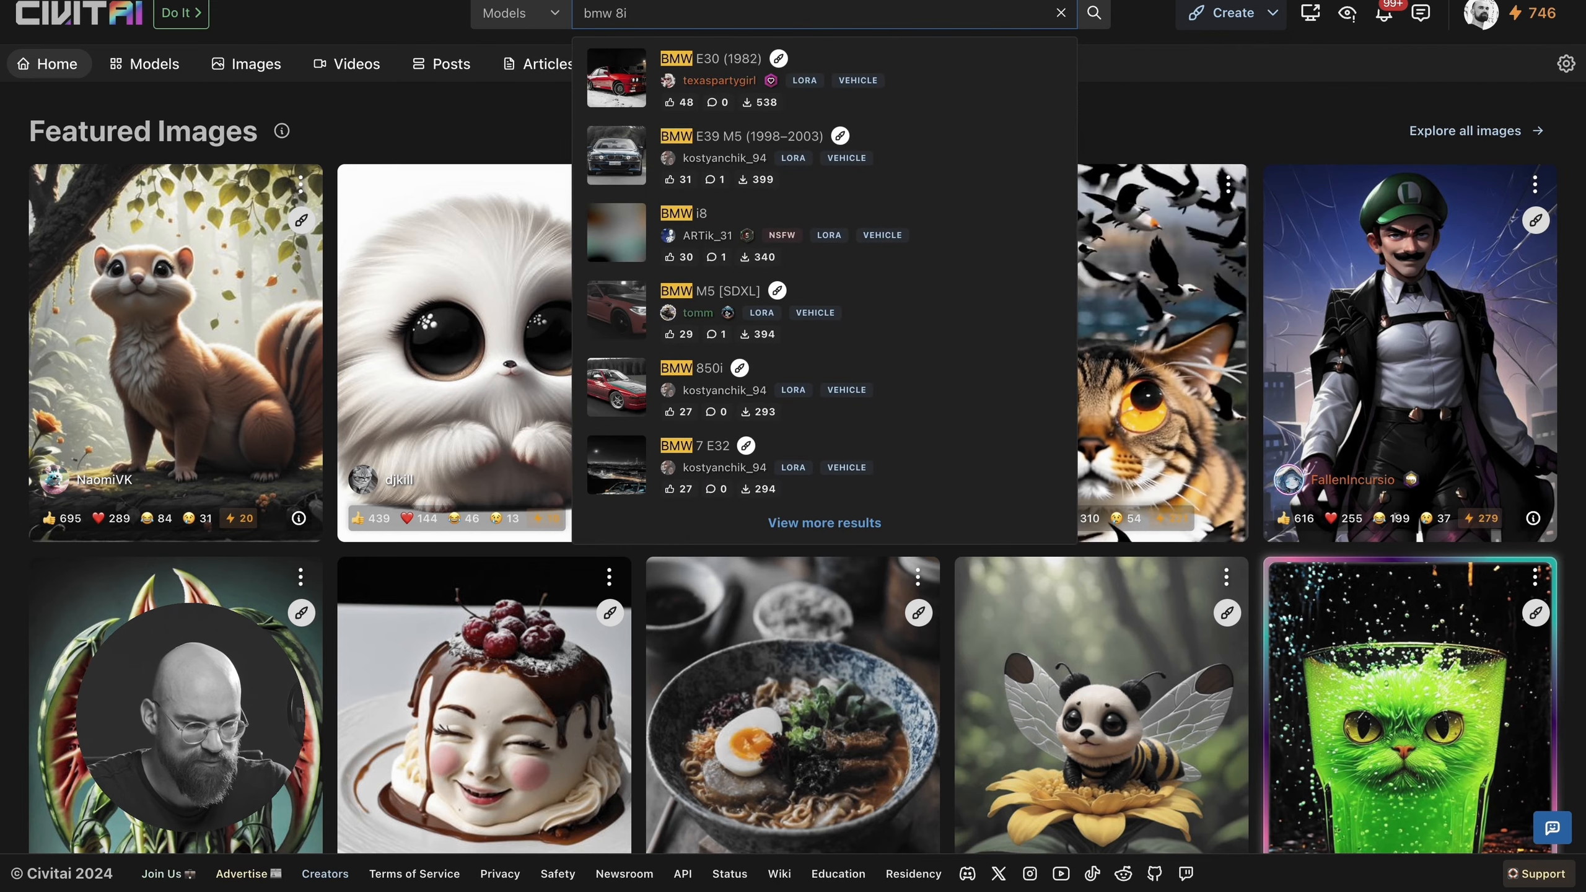
click(724, 225)
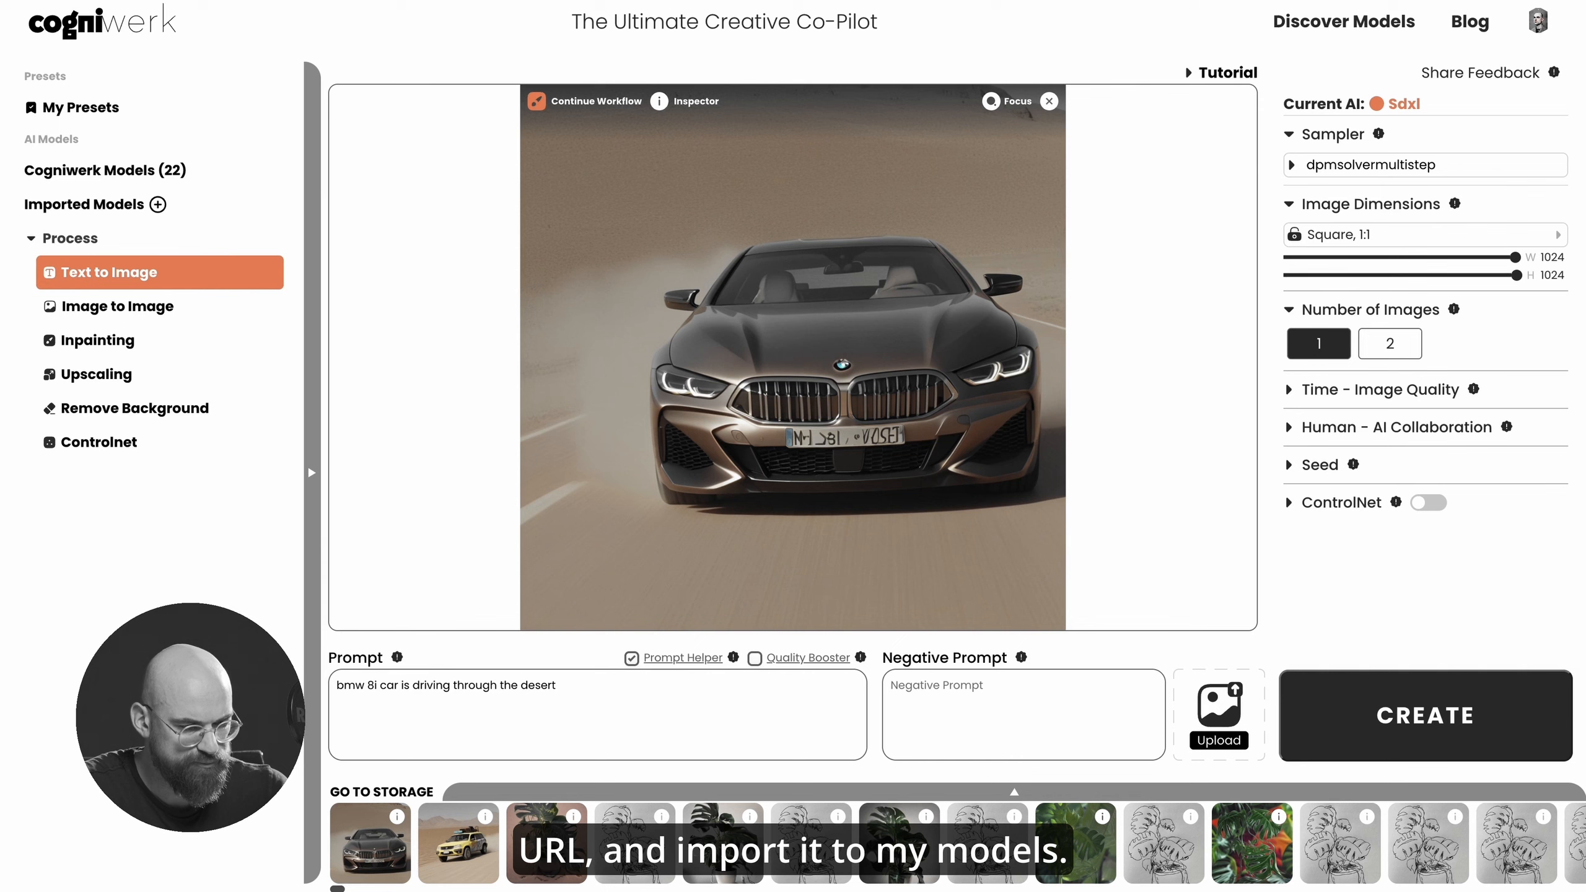
click(144, 209)
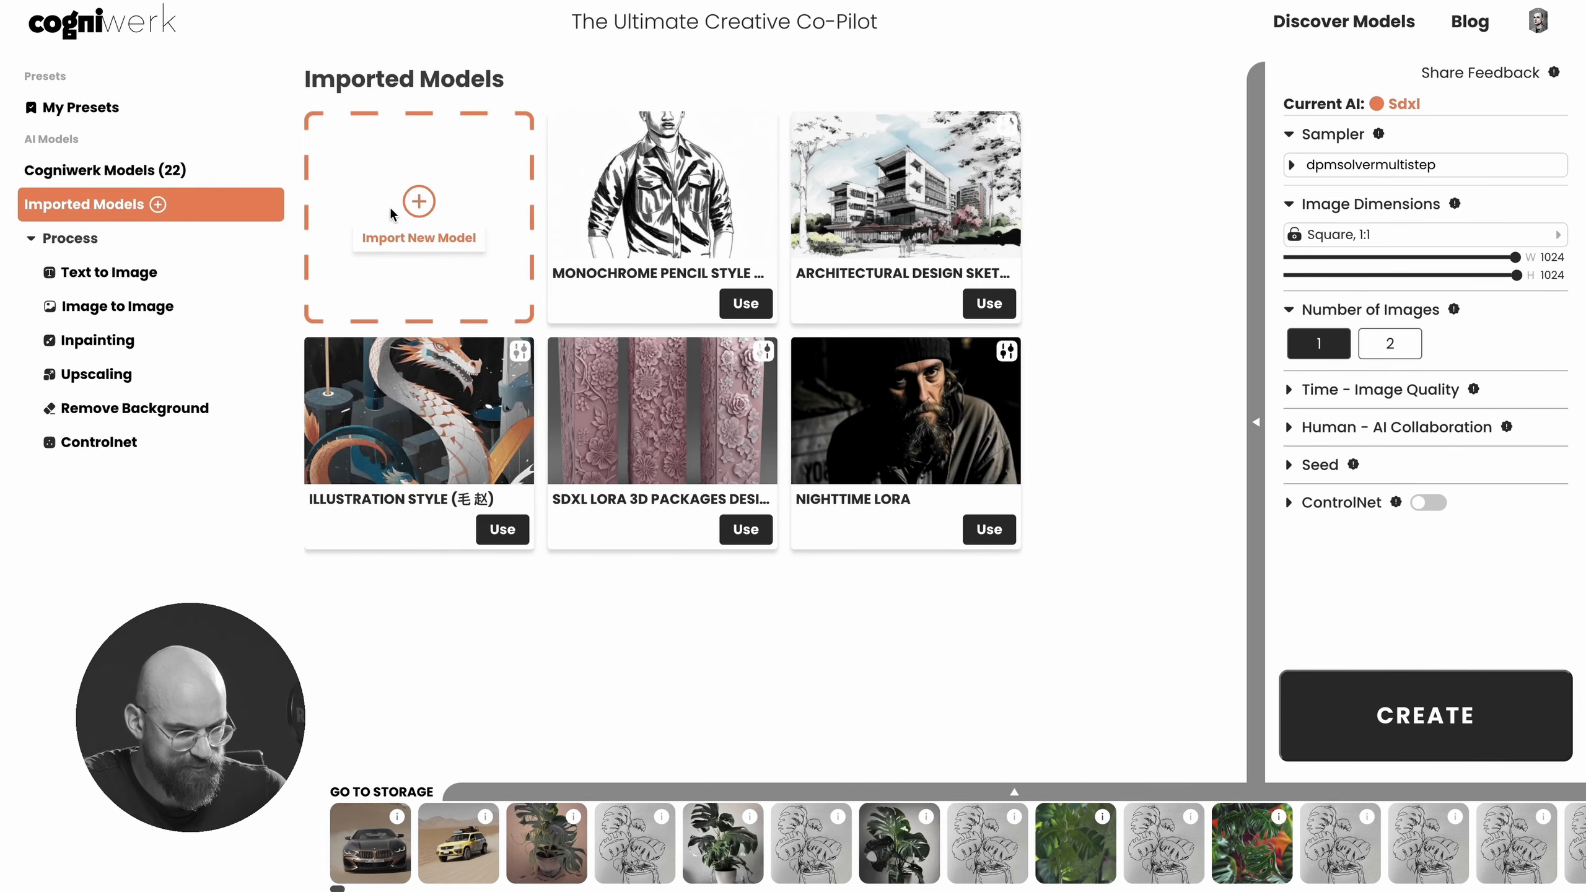
click(389, 207)
click(418, 429)
text(https://civitai.com/models/120202/bmw-i8)
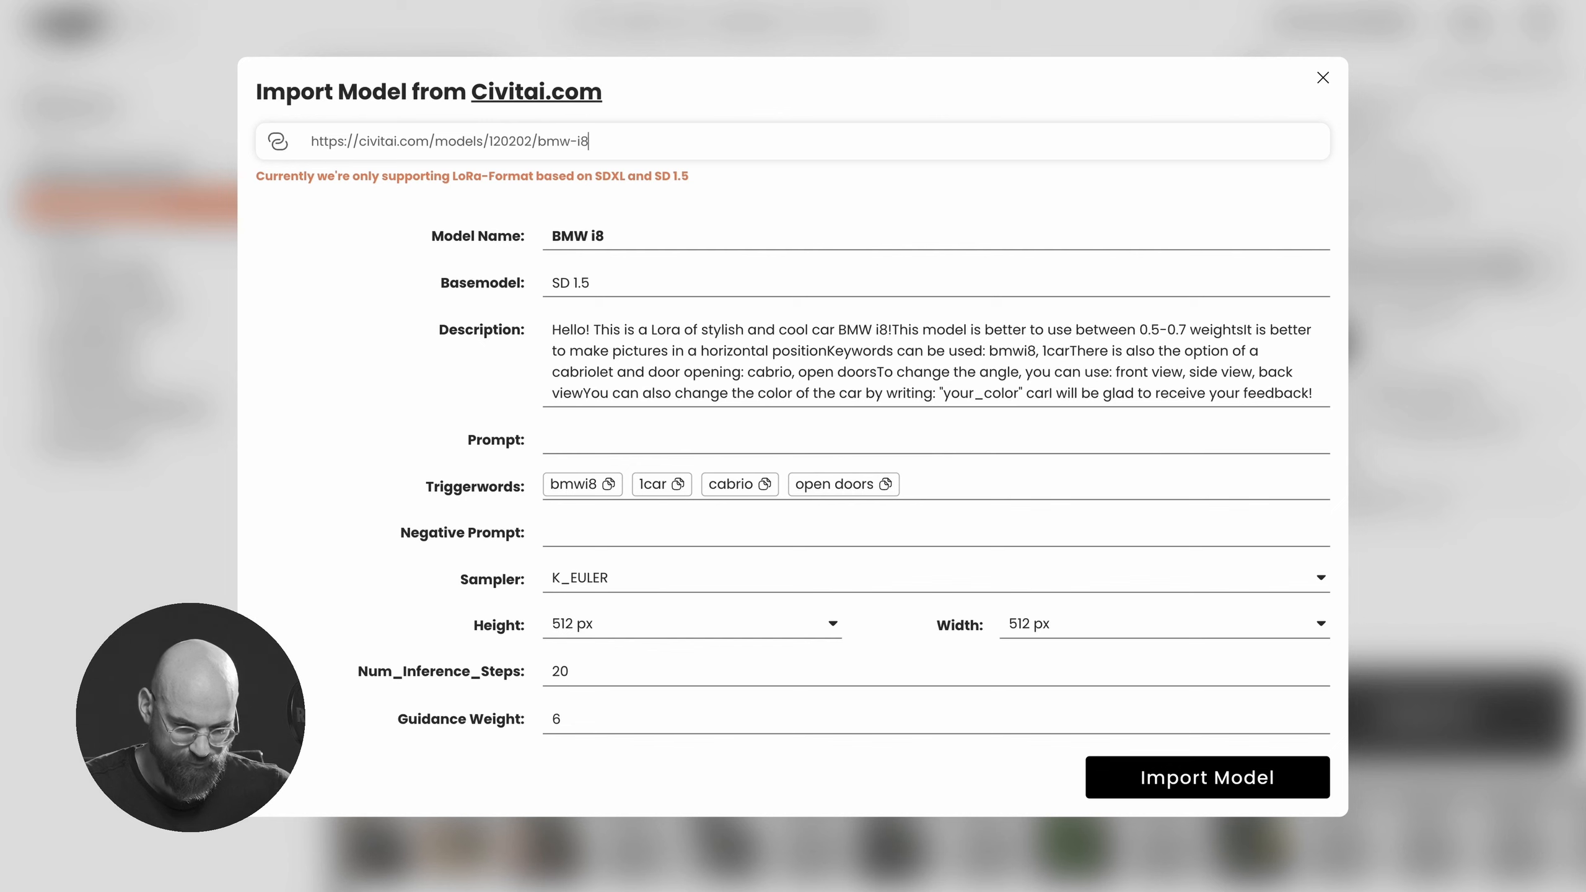
click(1148, 780)
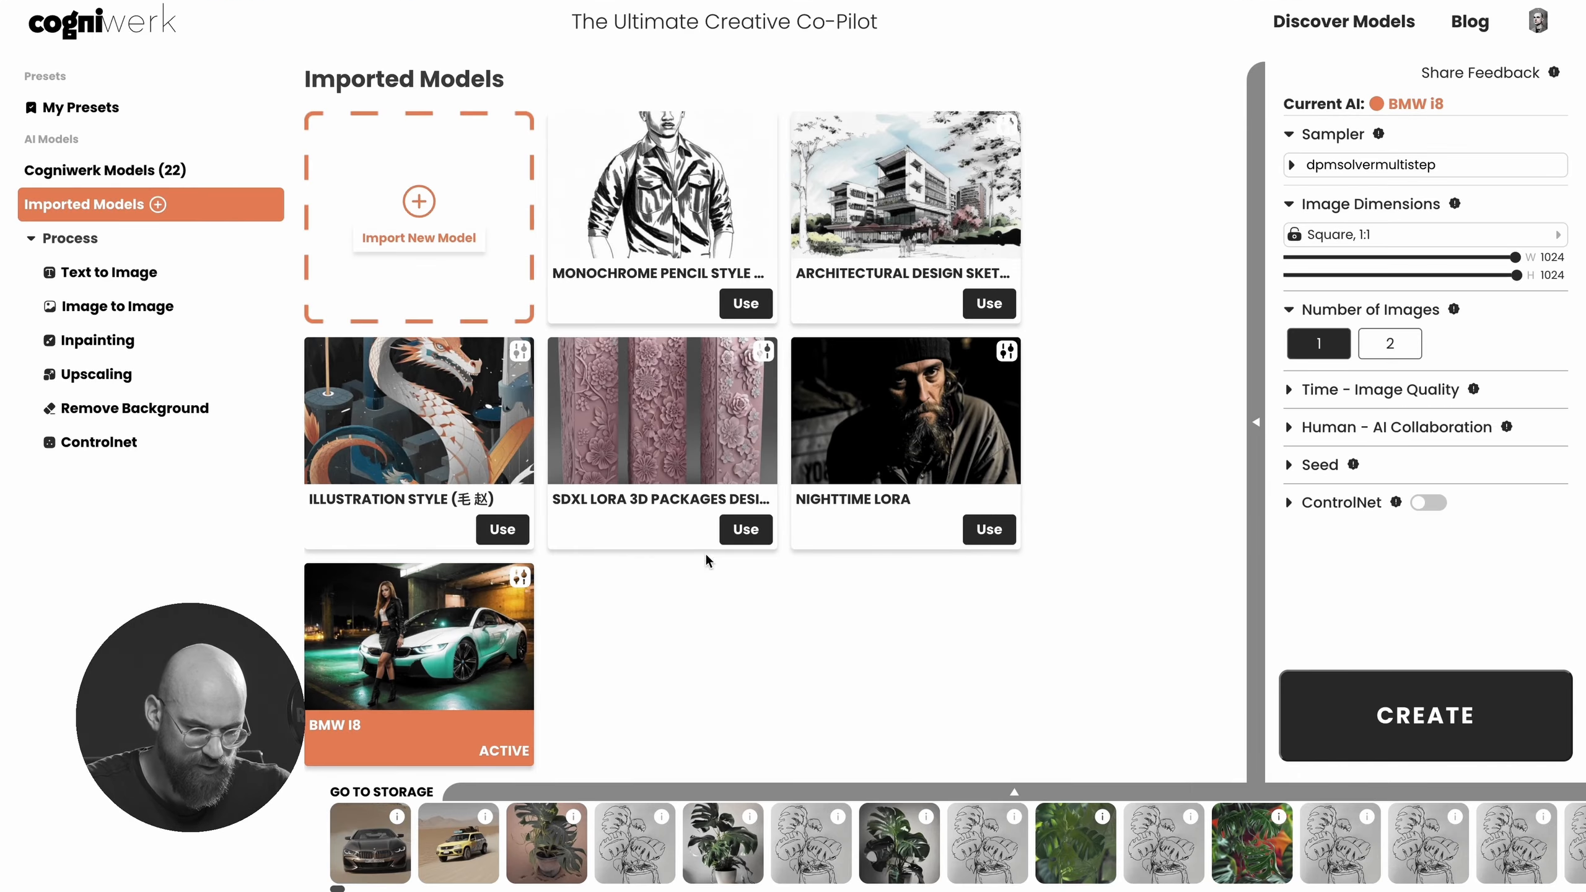
click(408, 623)
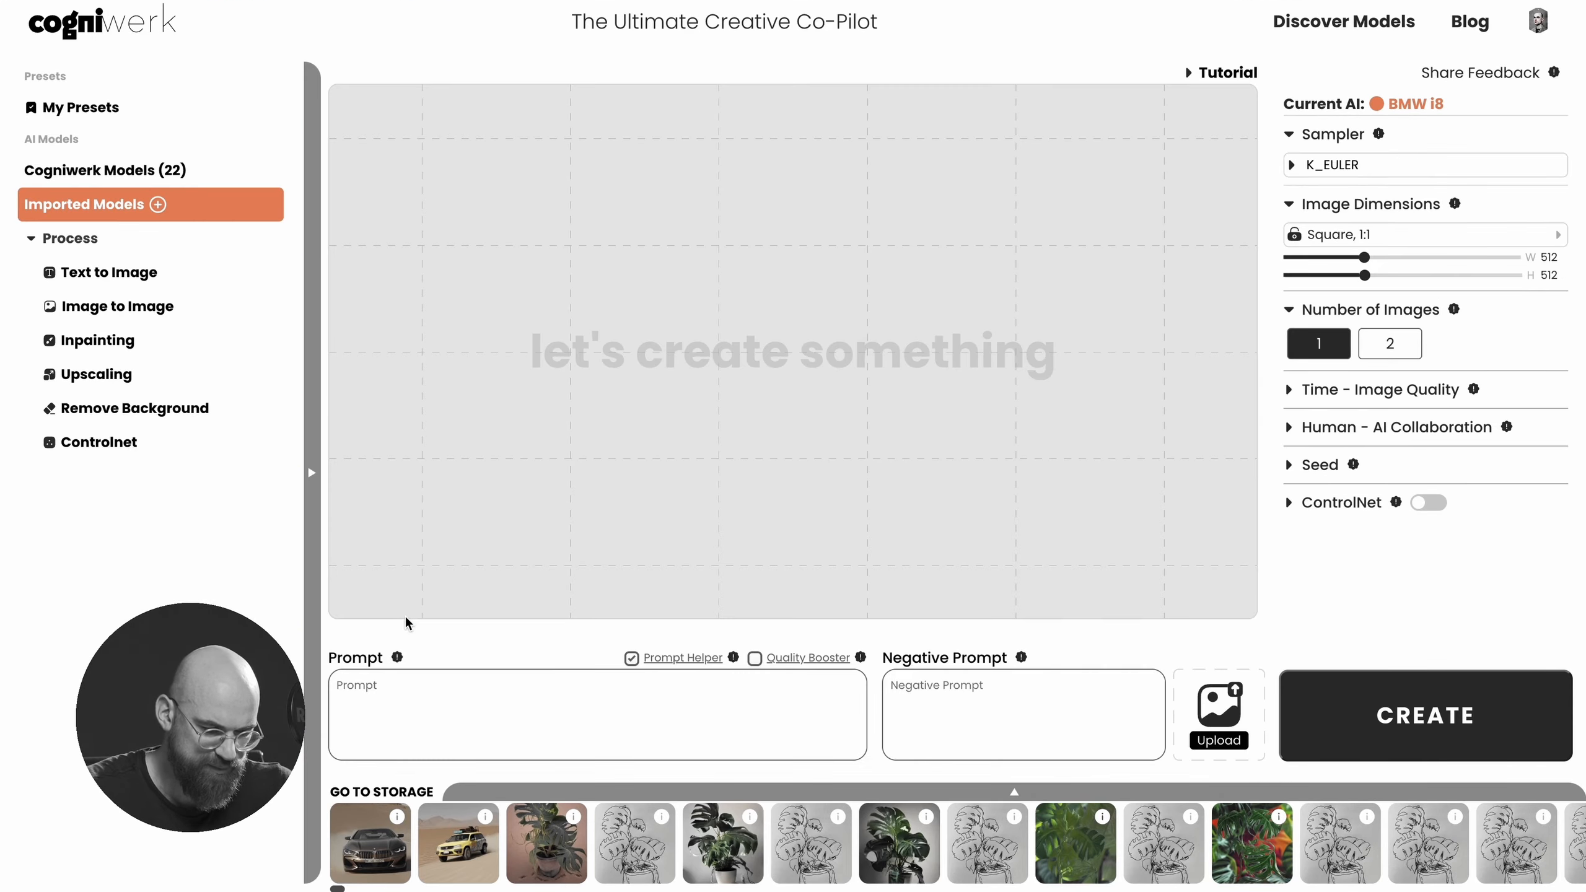
- Enter the prompt "bmwi8 car drving through te desert" and generate an image with the BMW i8 model
click(445, 717)
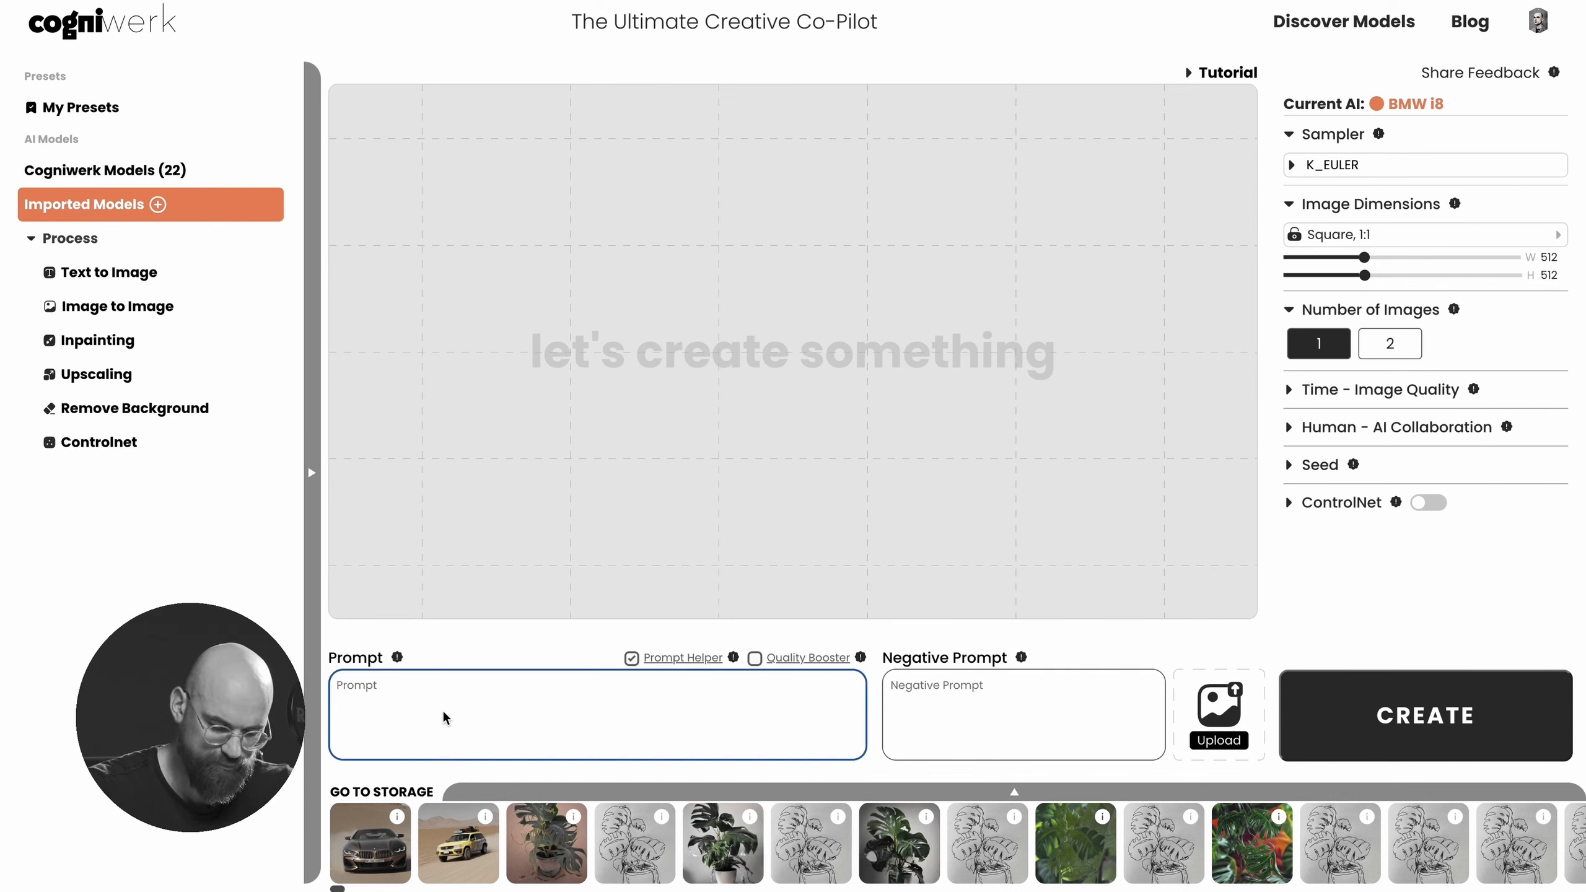
text(bmw)
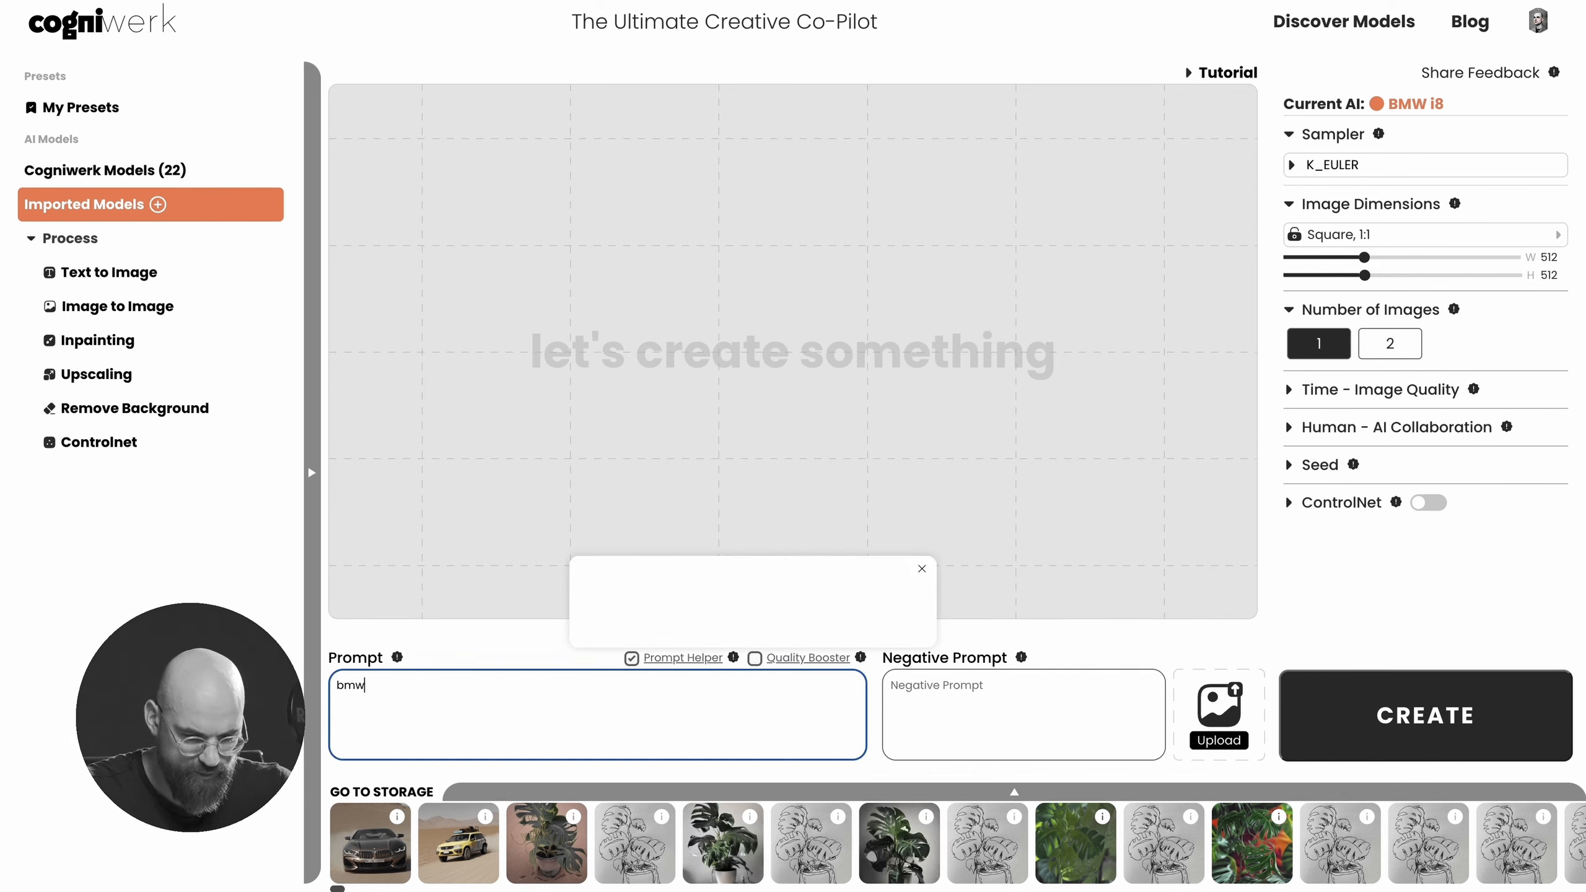
text(i8)
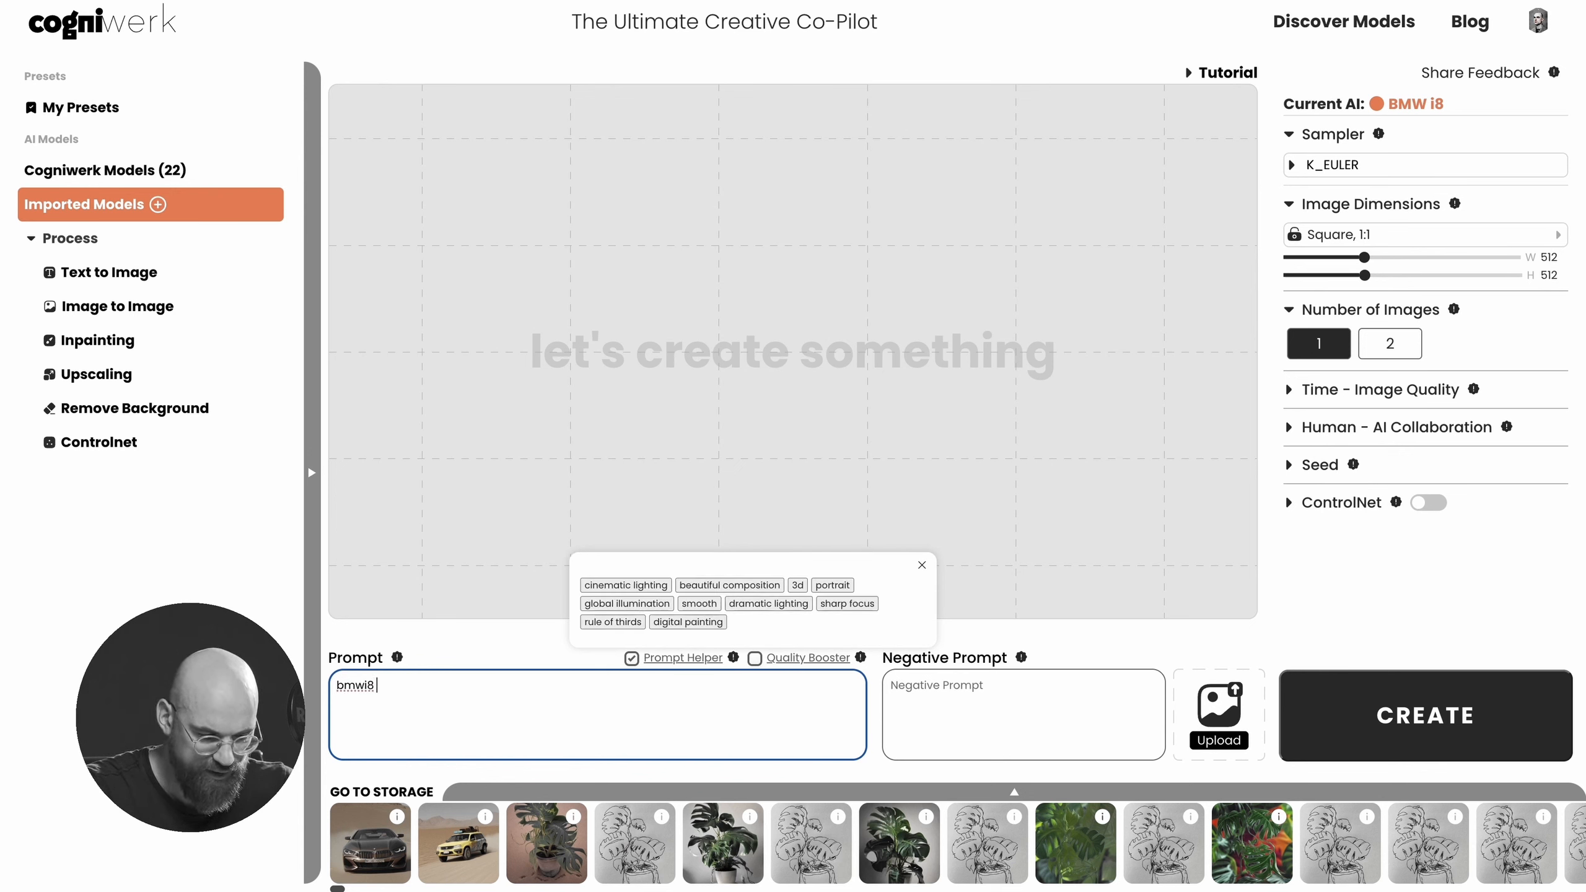
text( car drving through te des)
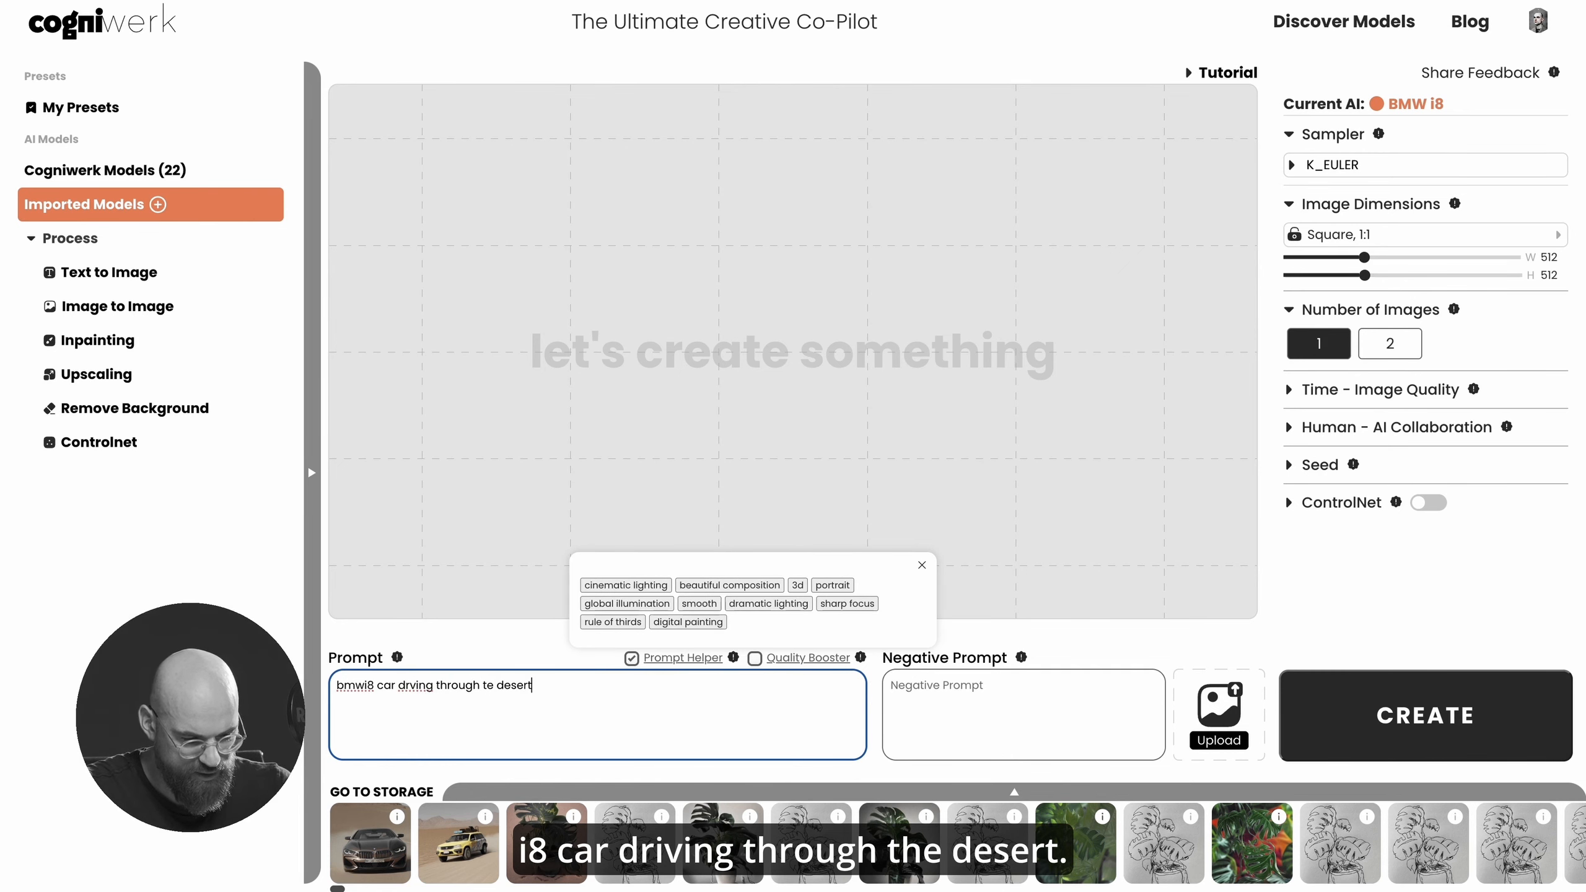
text(ert)
click(1346, 713)
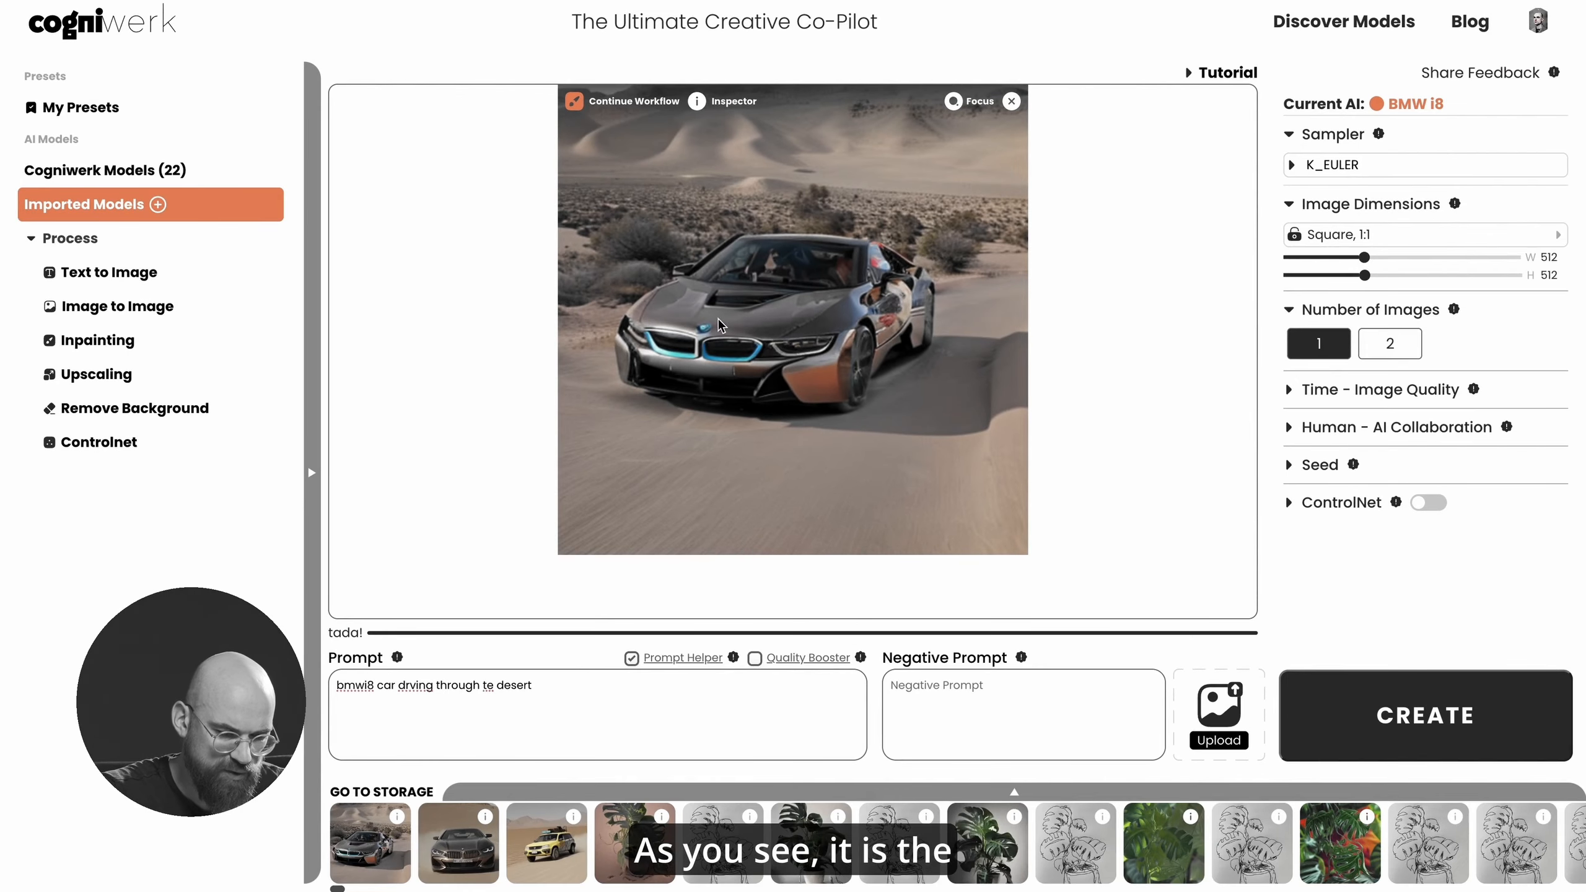
- Compare the earlier desert BMW image with the new BMW i8 image in the enlarged view, then close it
click(453, 843)
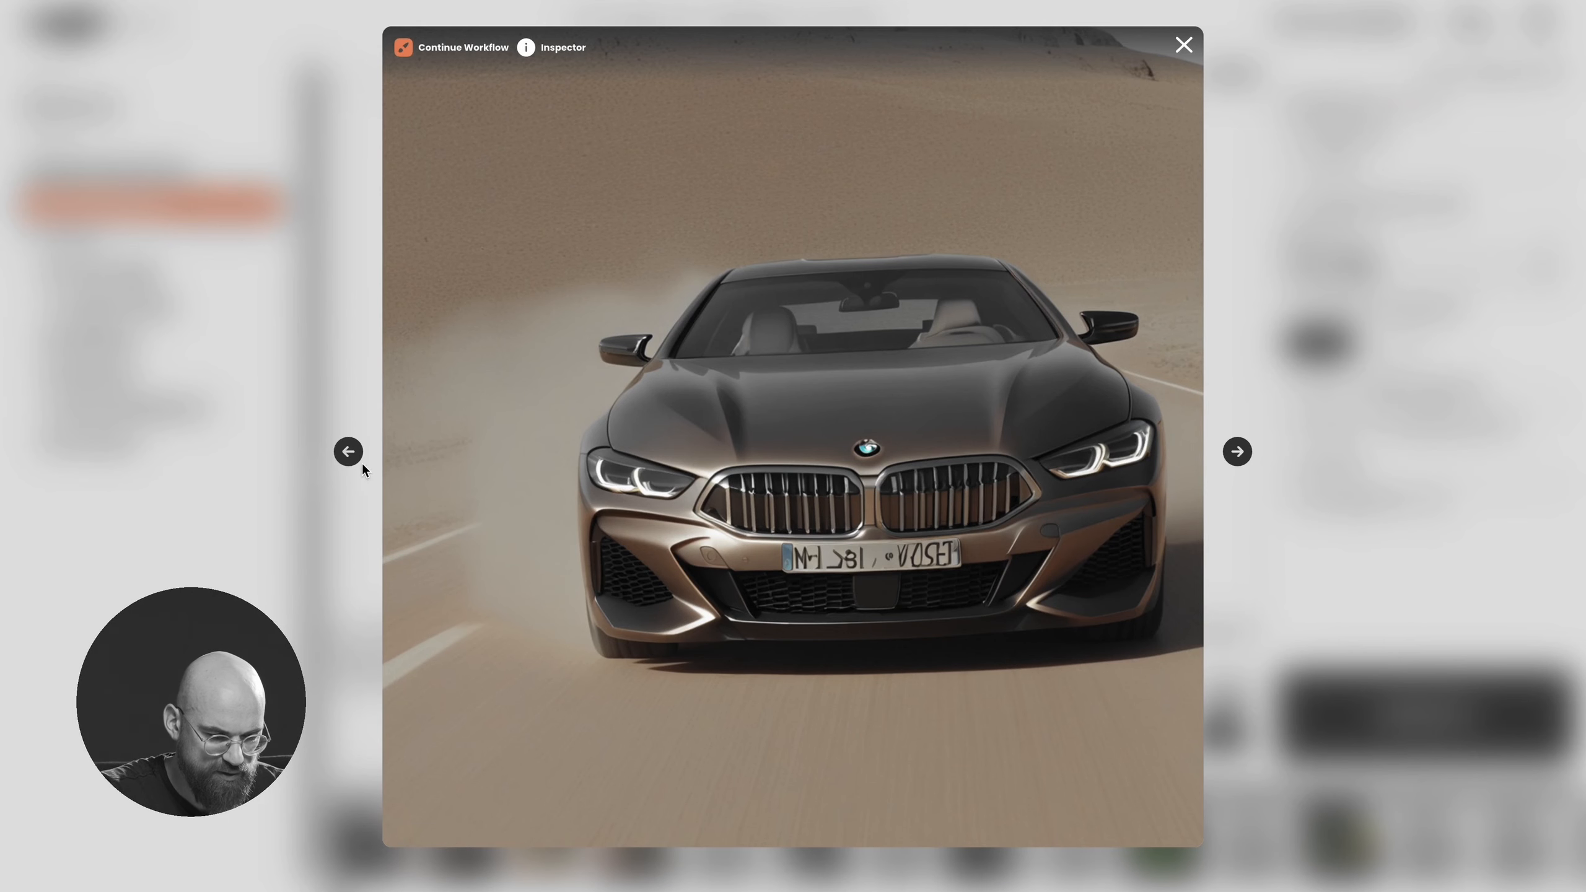
click(348, 451)
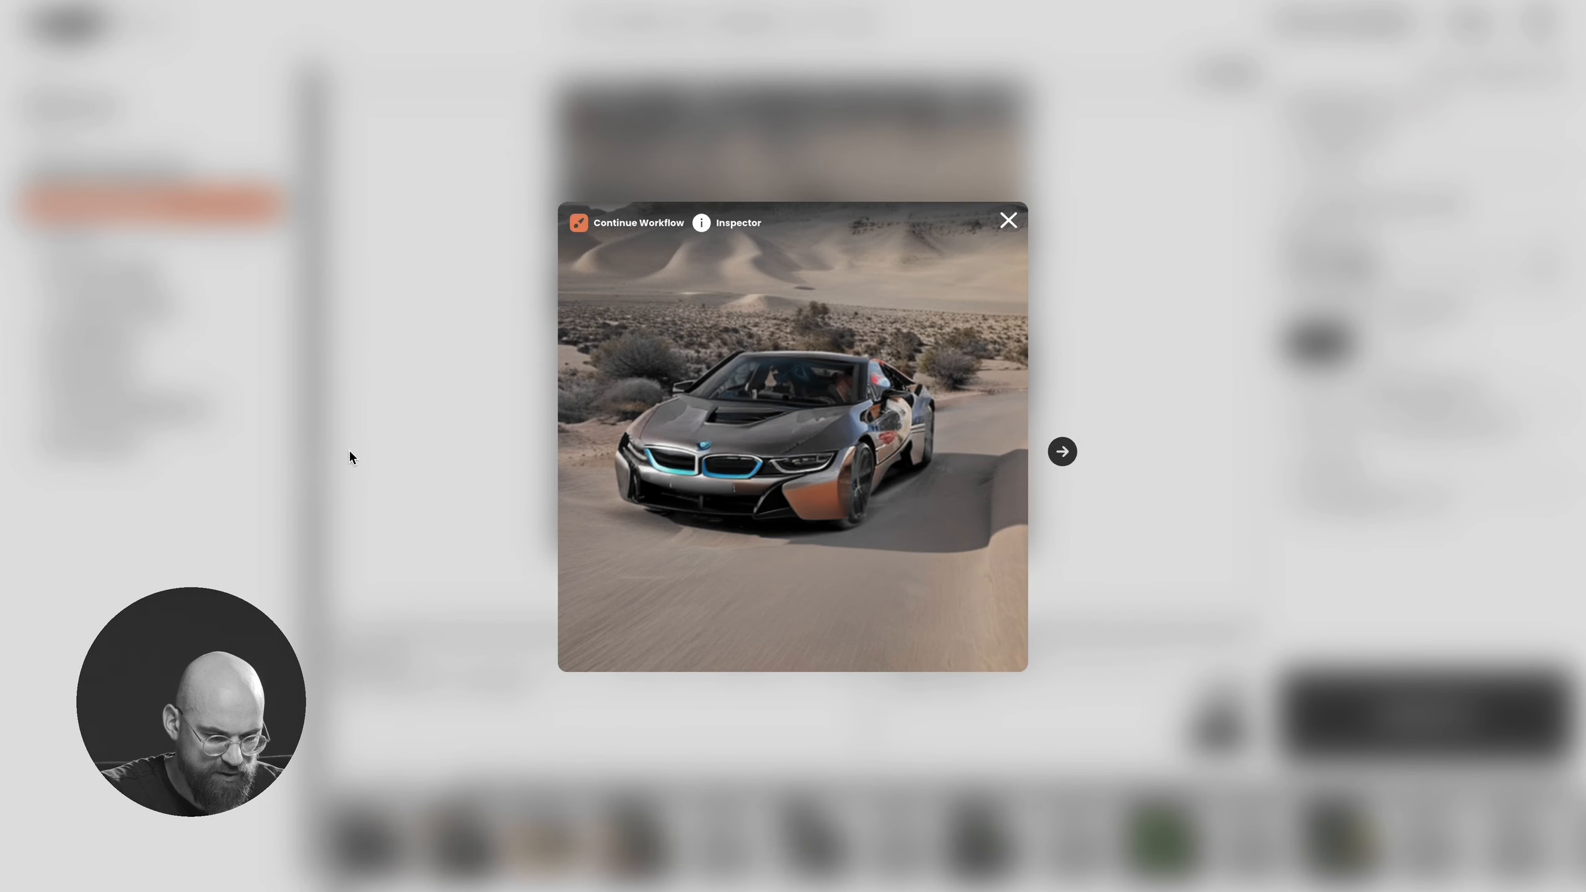
click(1062, 452)
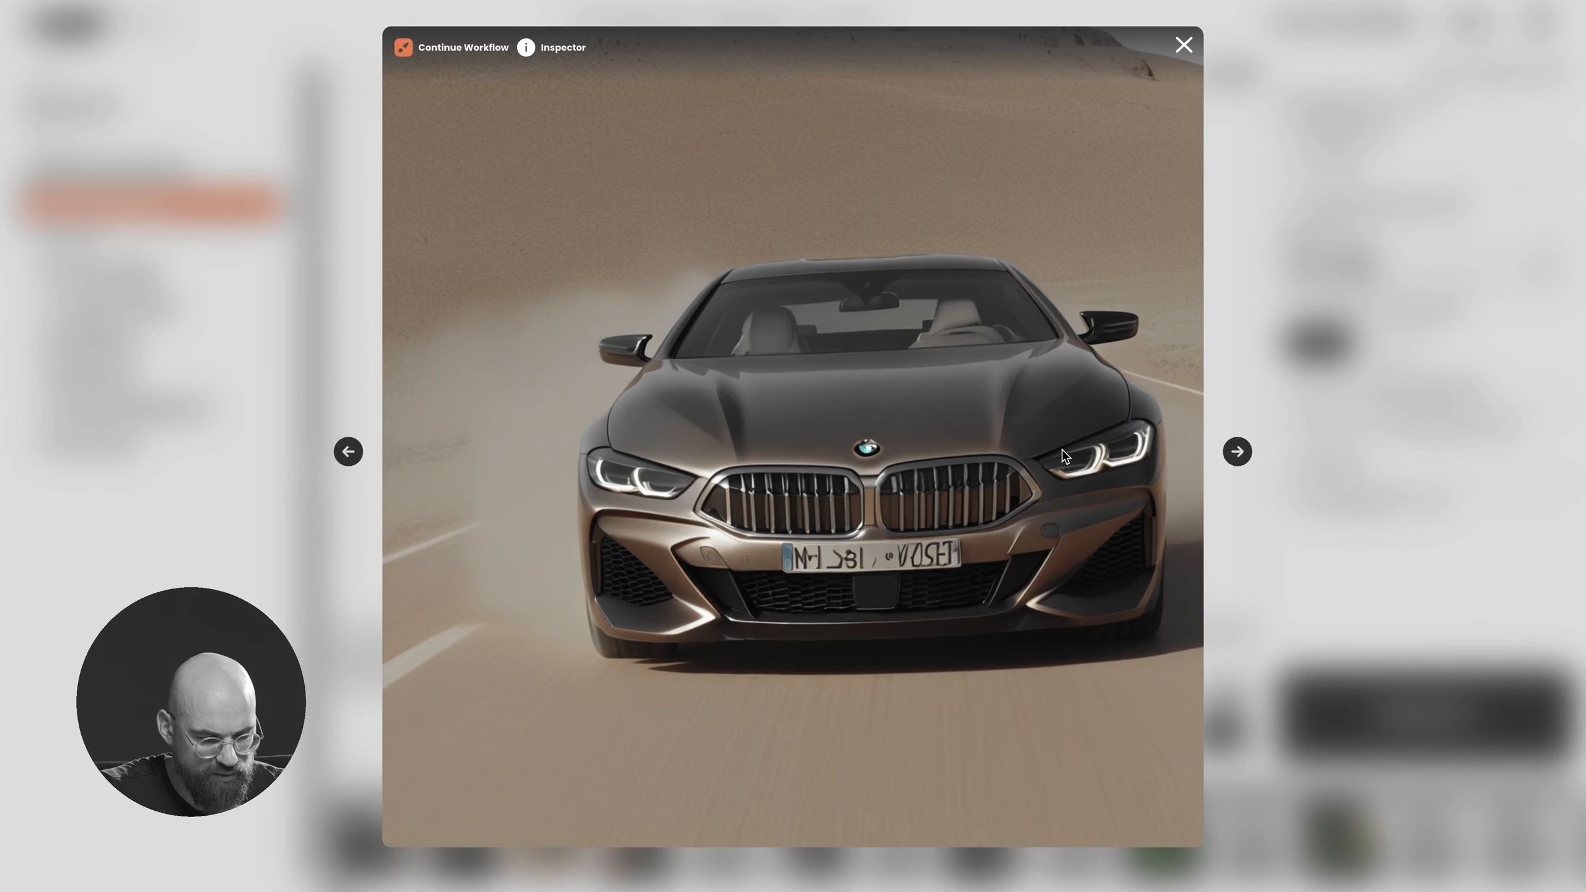
click(348, 451)
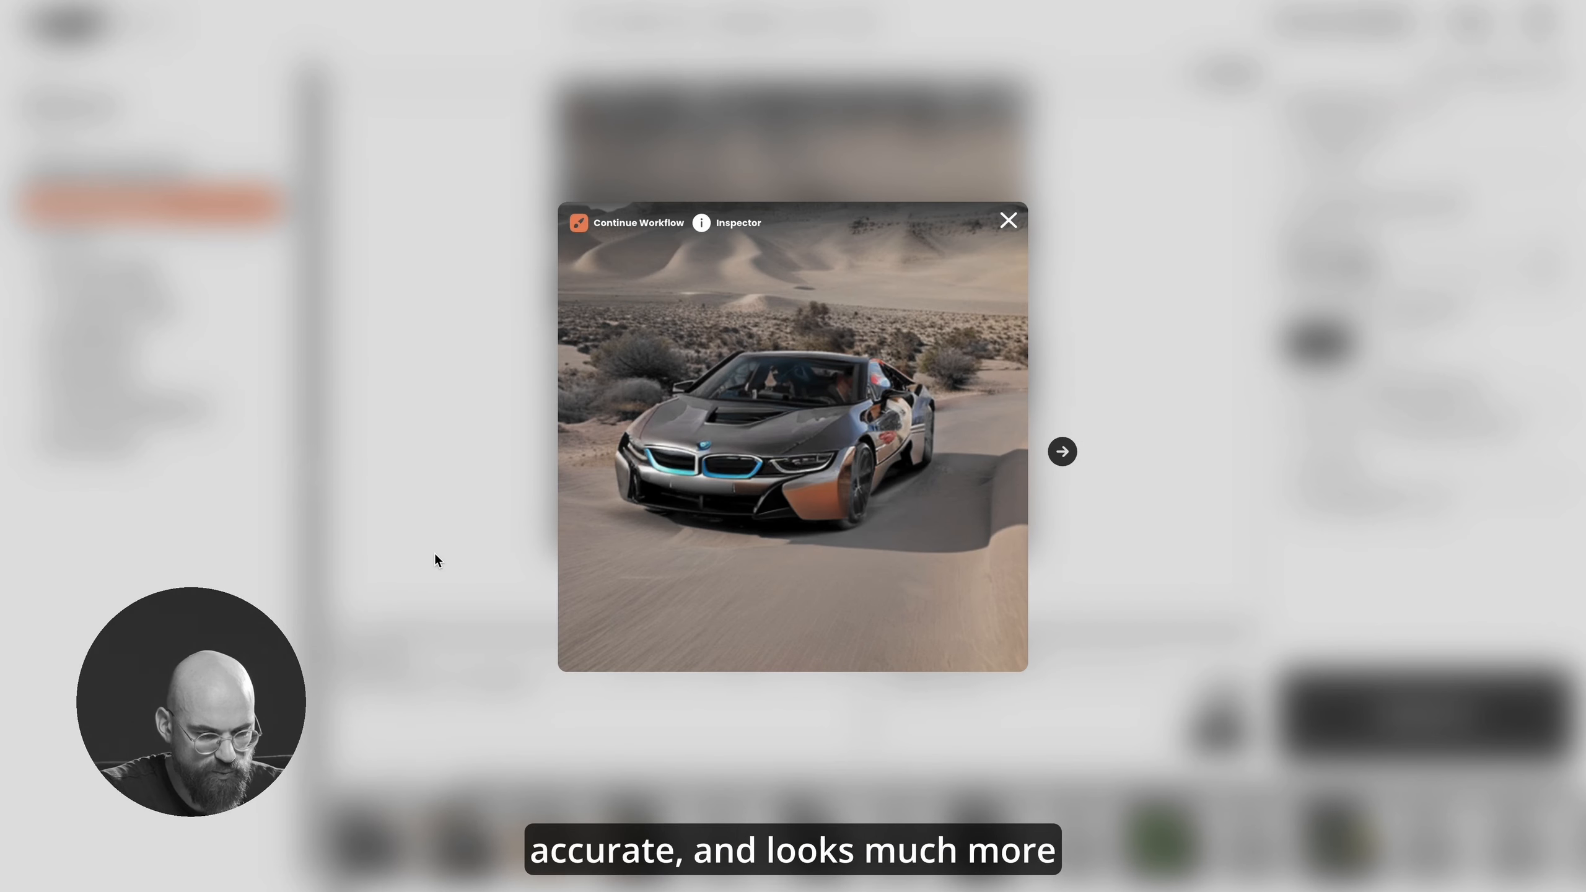
click(1008, 220)
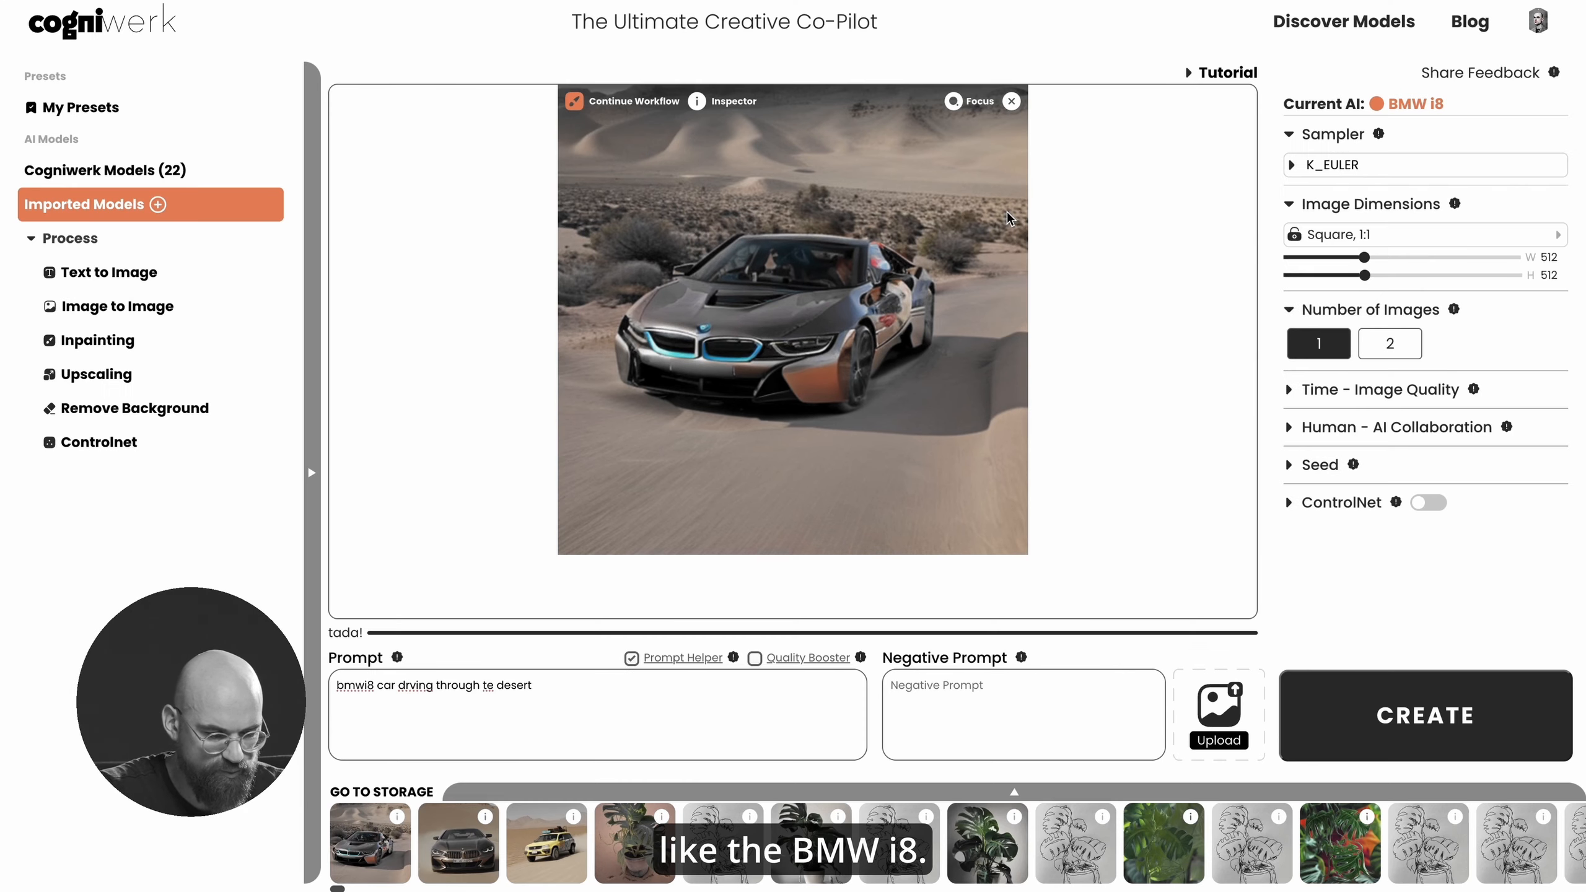
- Correct the prompt's misspelled words so it reads "bmwi8 car driving through the desert"
click(593, 724)
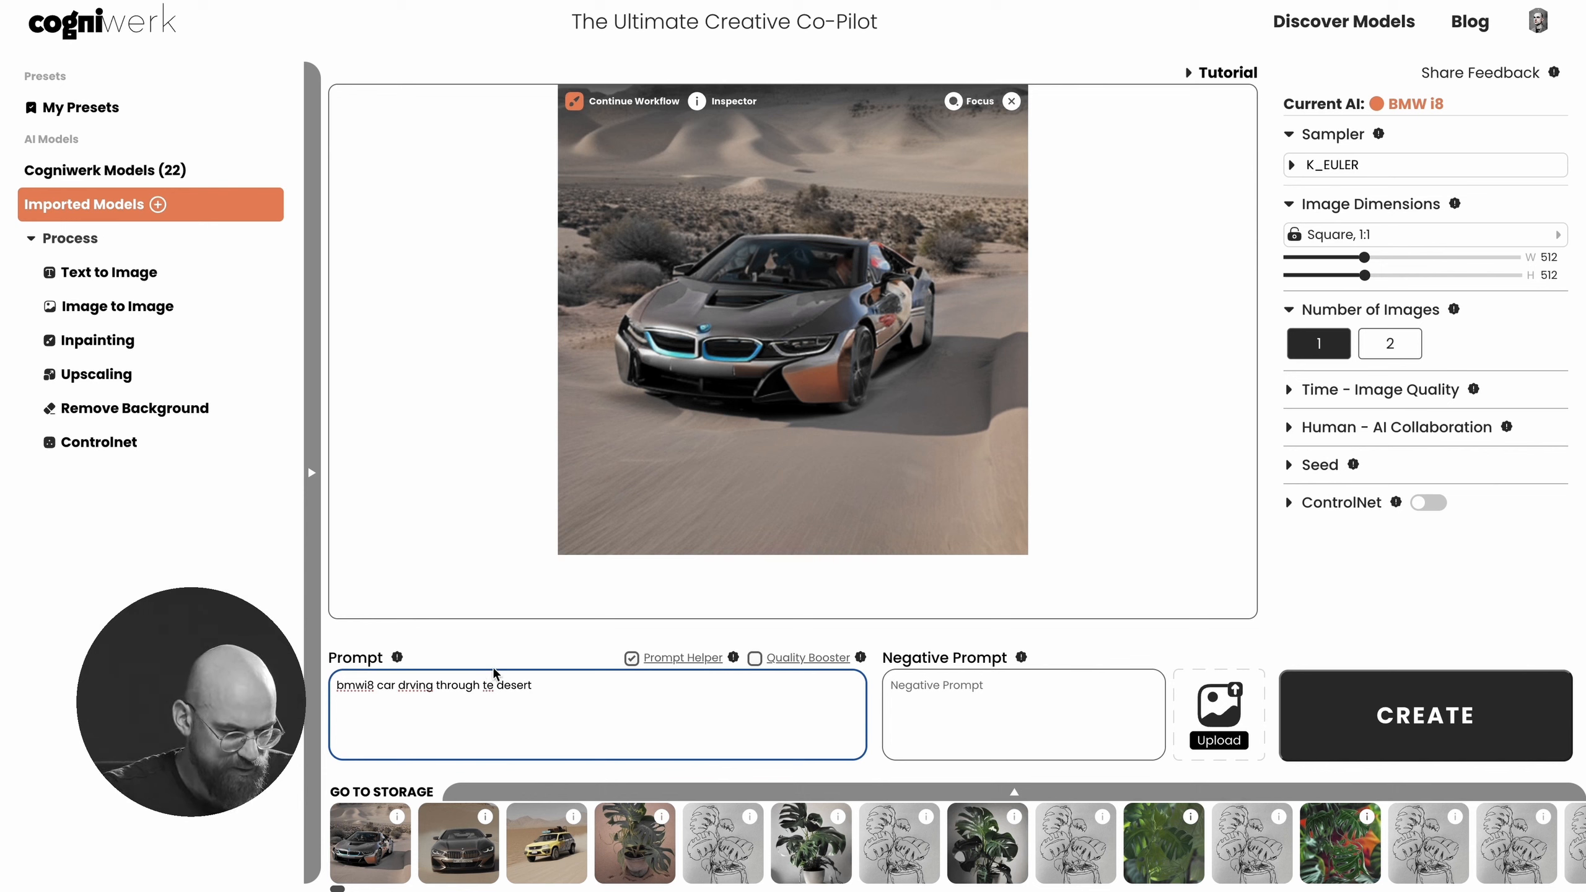
click(489, 684)
text(h)
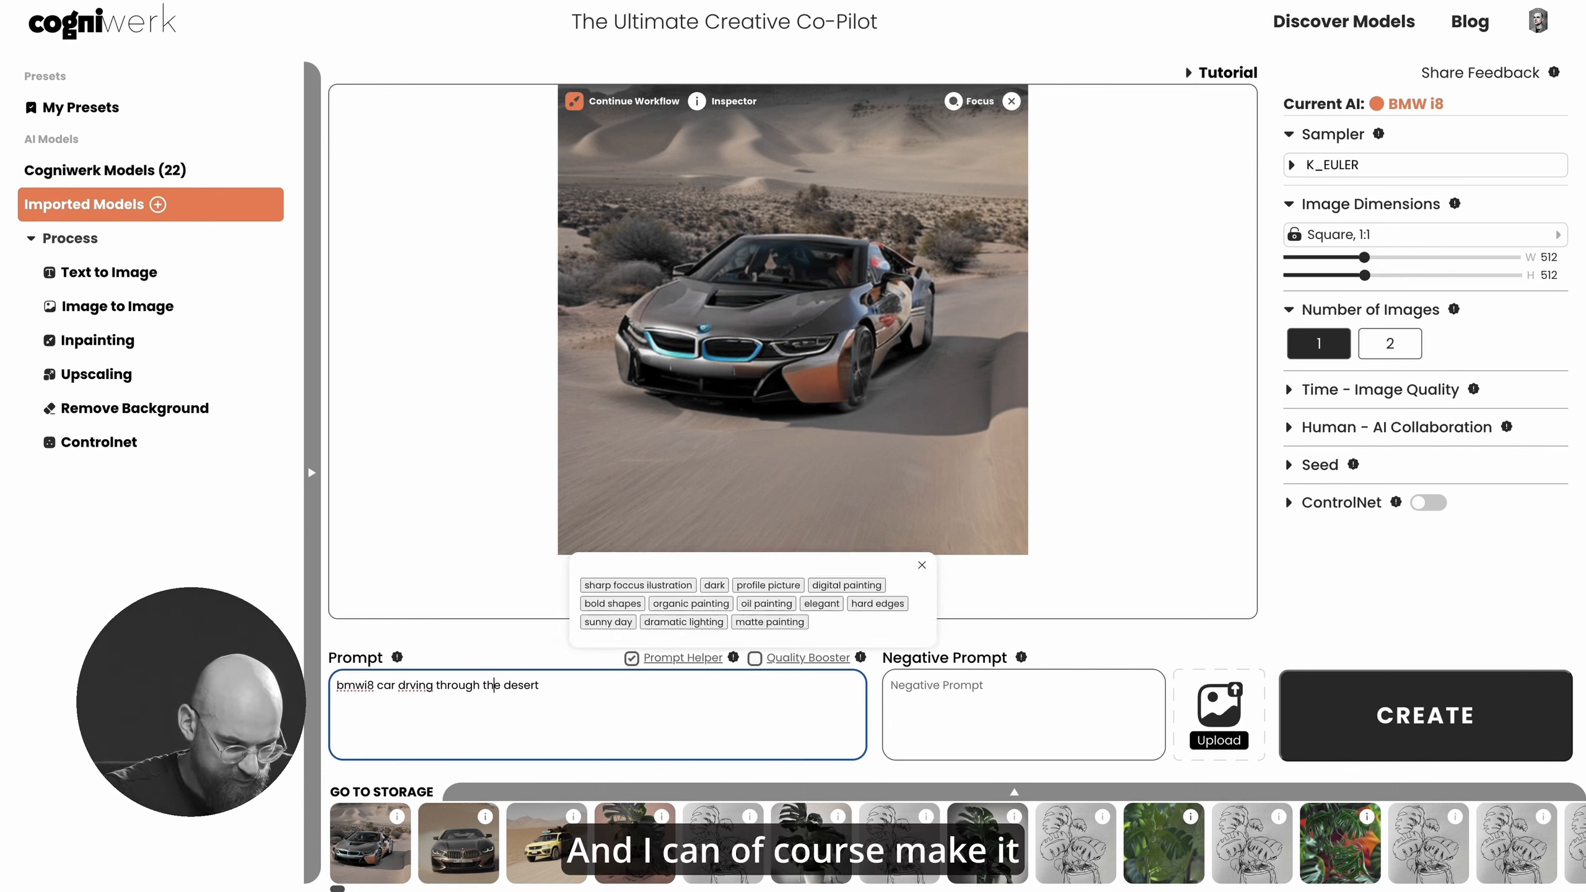
click(407, 684)
text(iv)
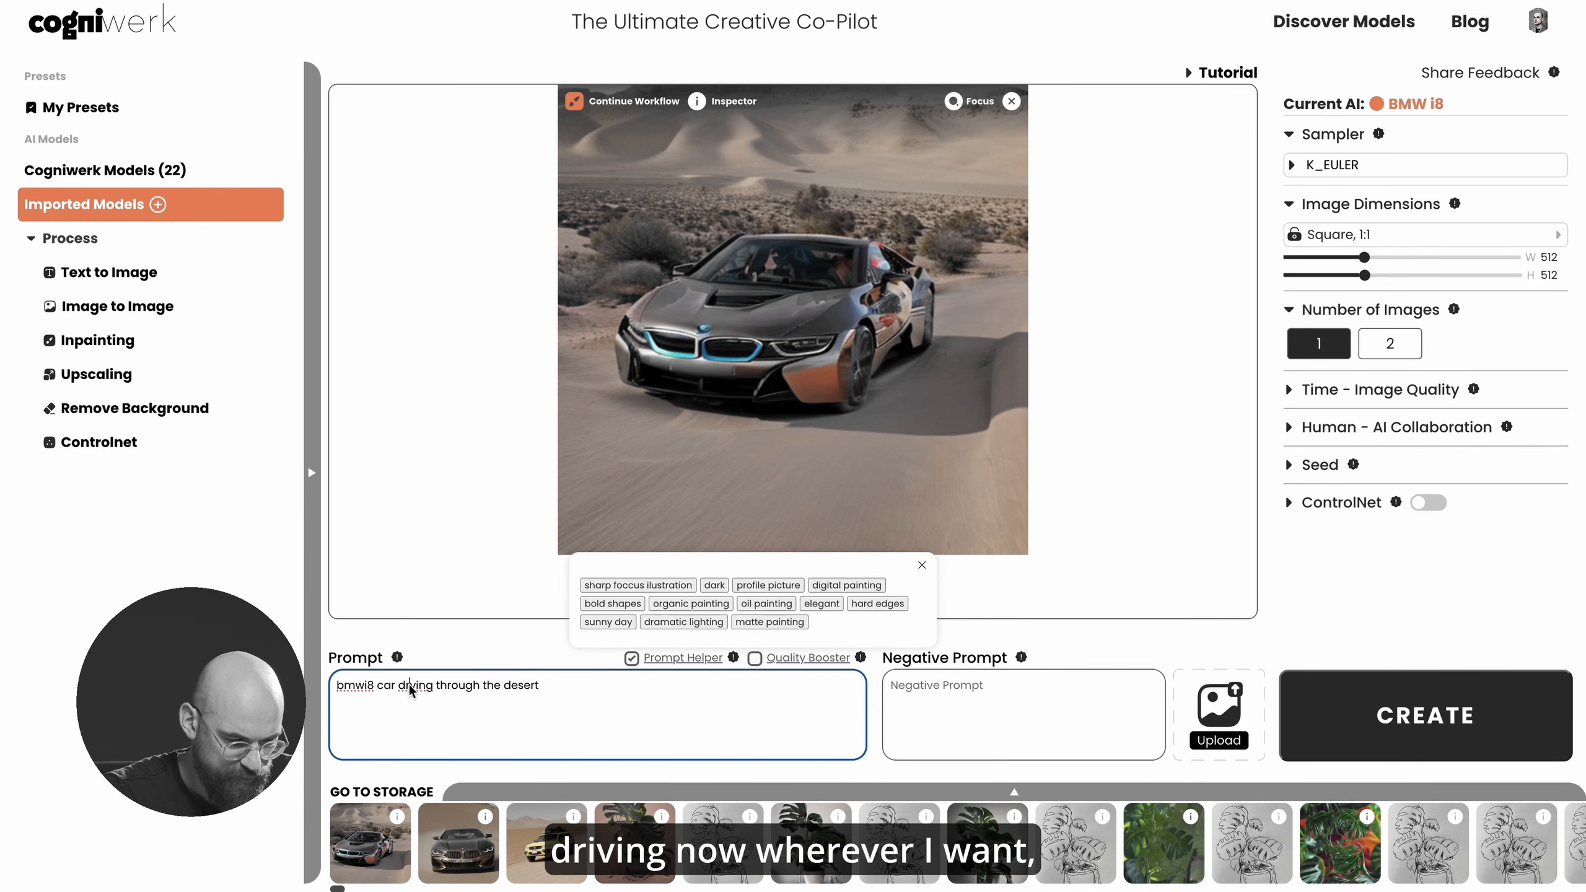
text(i)
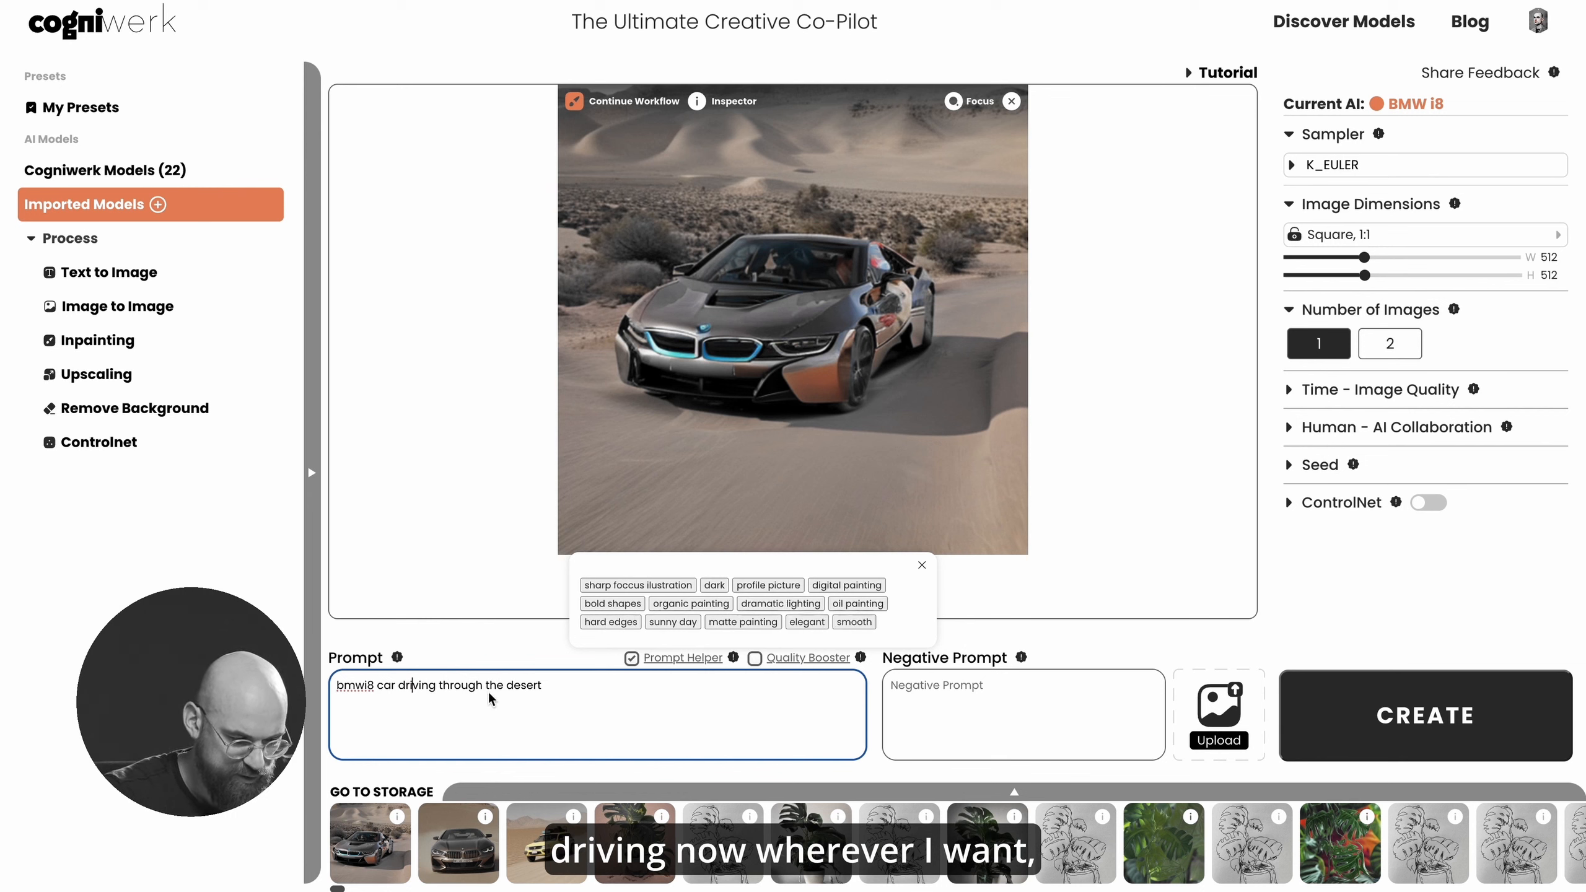
- Change the prompt's ending so it reads "bmwi8 car driving through the city, futuristic neonlights"
drag(438, 685, 475, 685)
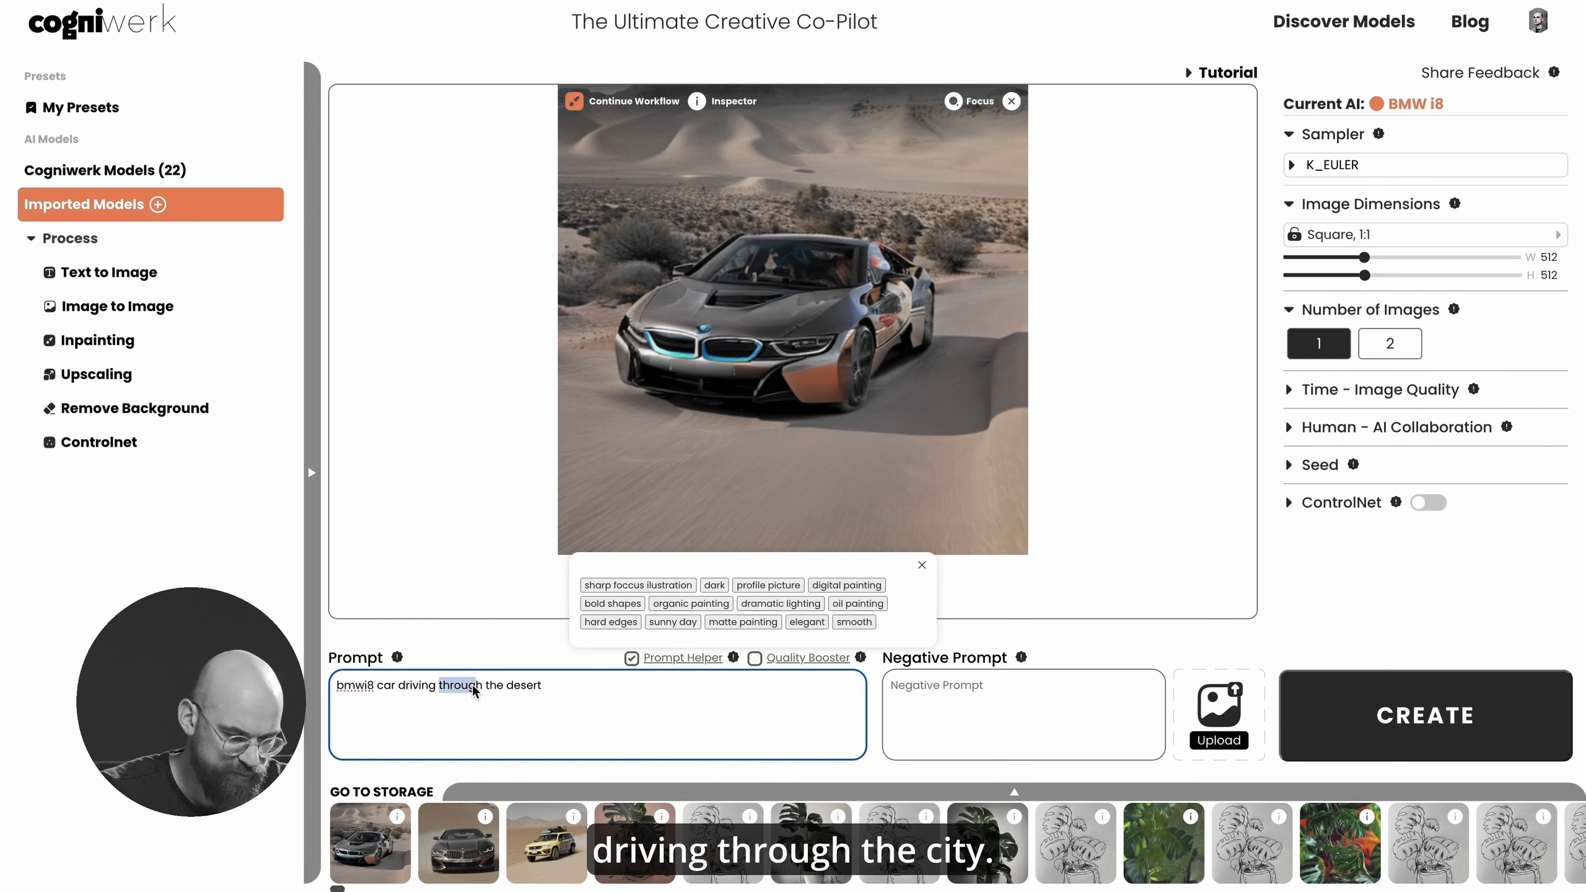
double_click(525, 685)
text(cit)
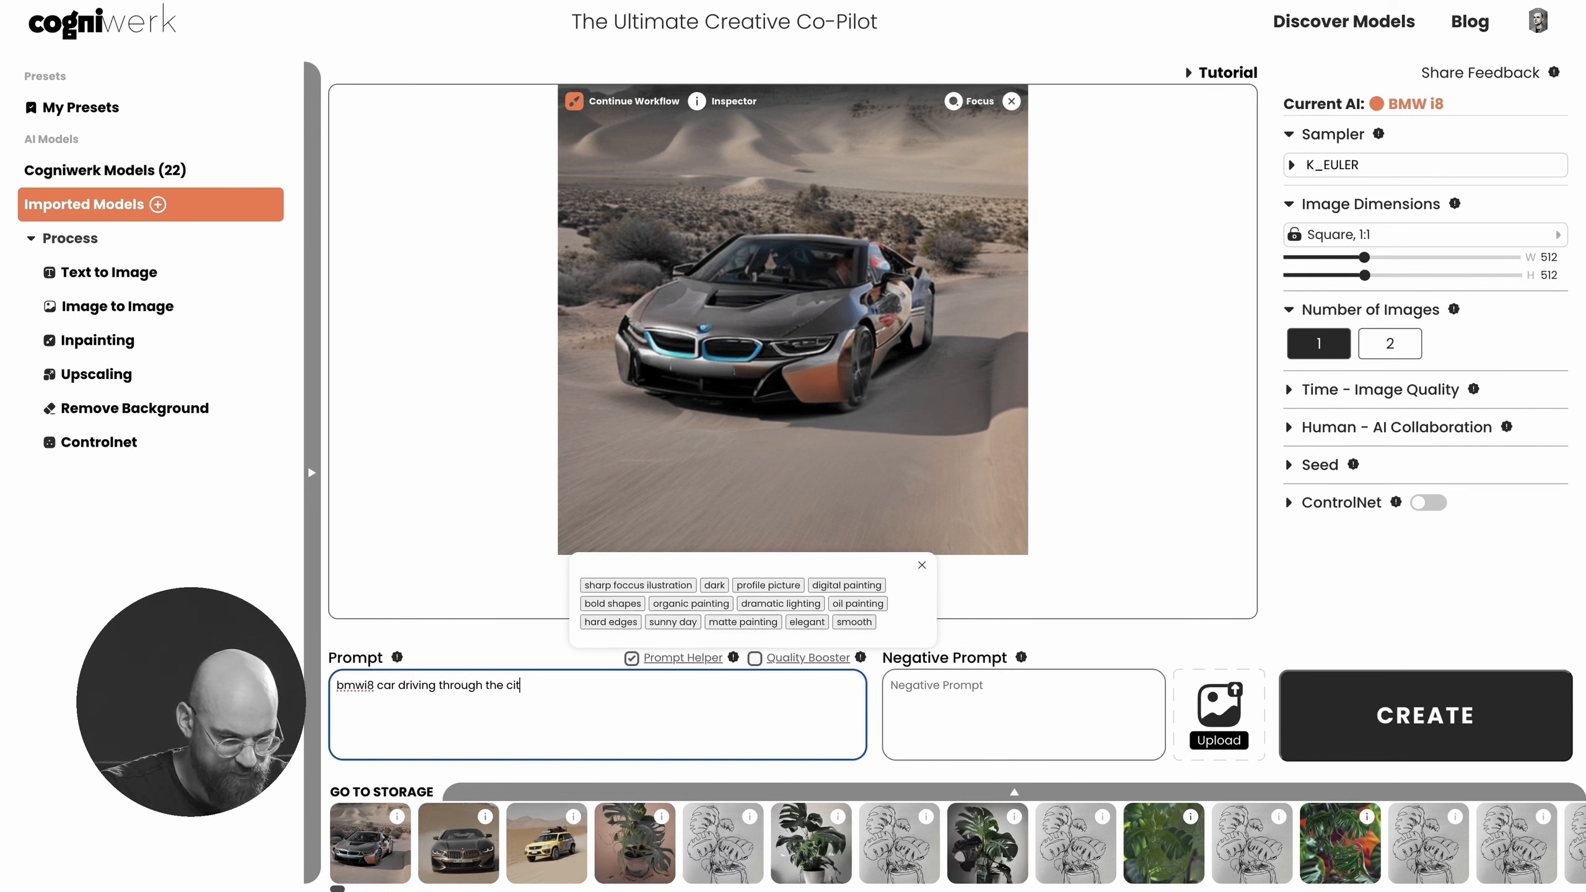
text(y, futuristic neonlights)
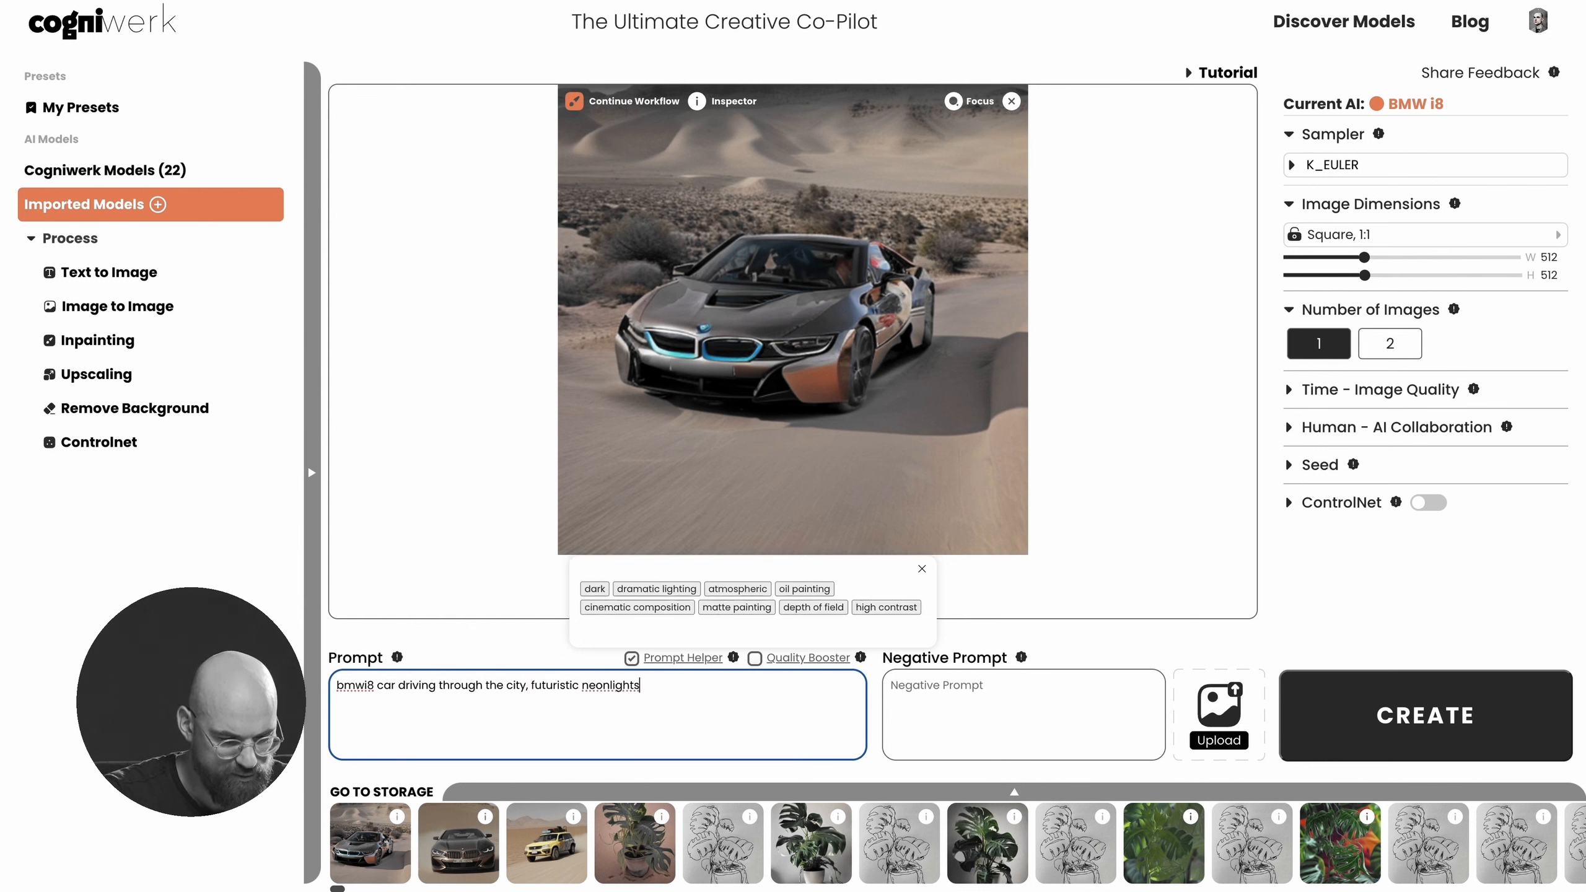
- Add the suggested styles "atmospheric" and "dramatic lighting", and generate the city image three times in a row
click(734, 591)
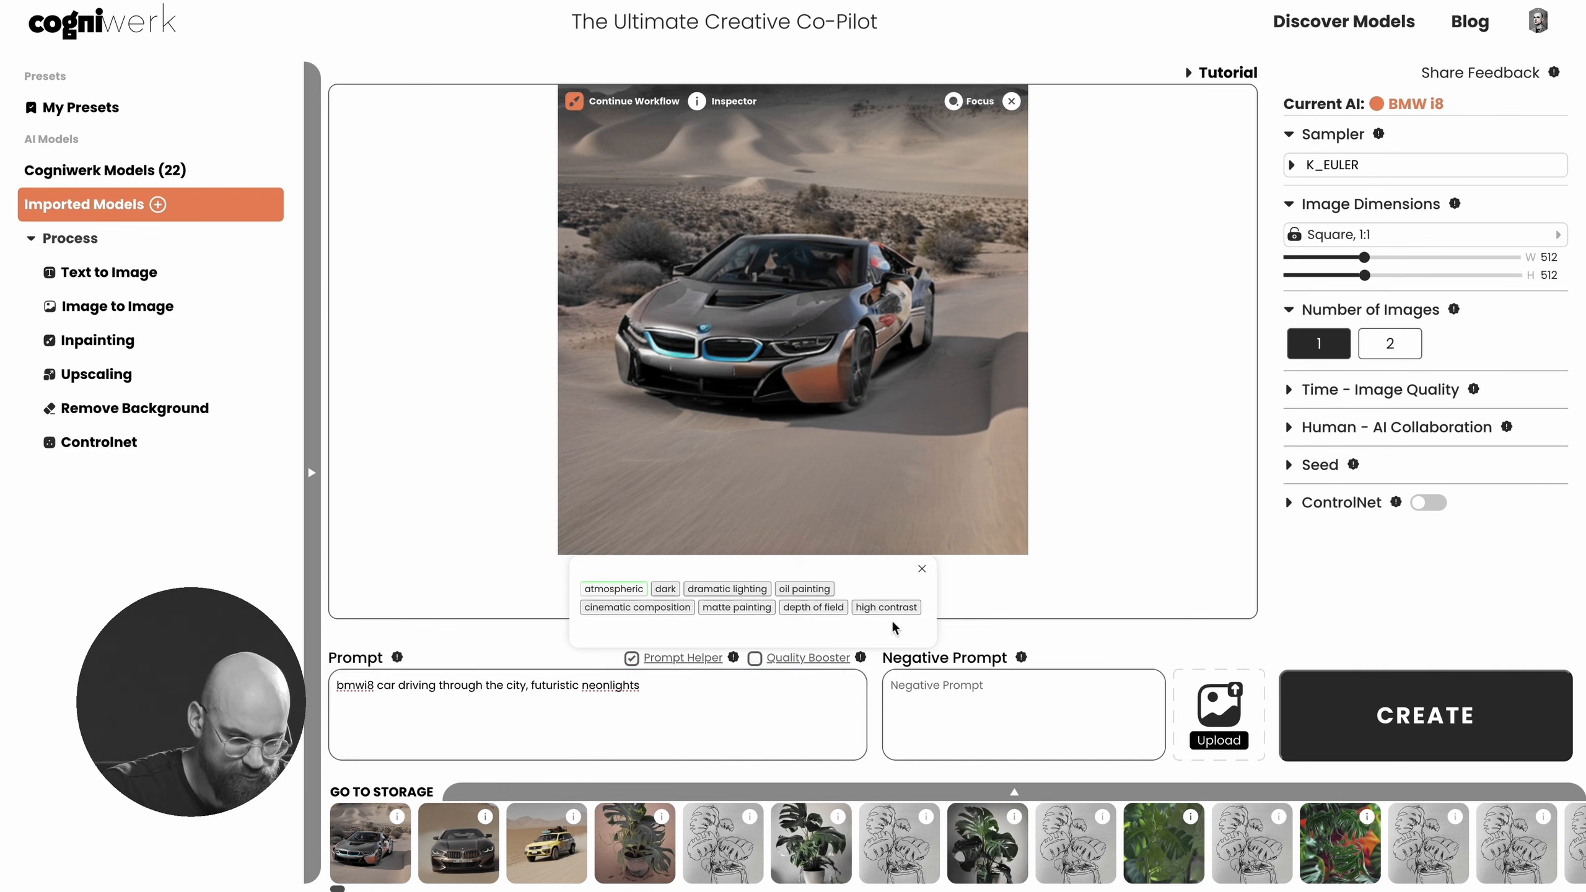
click(712, 590)
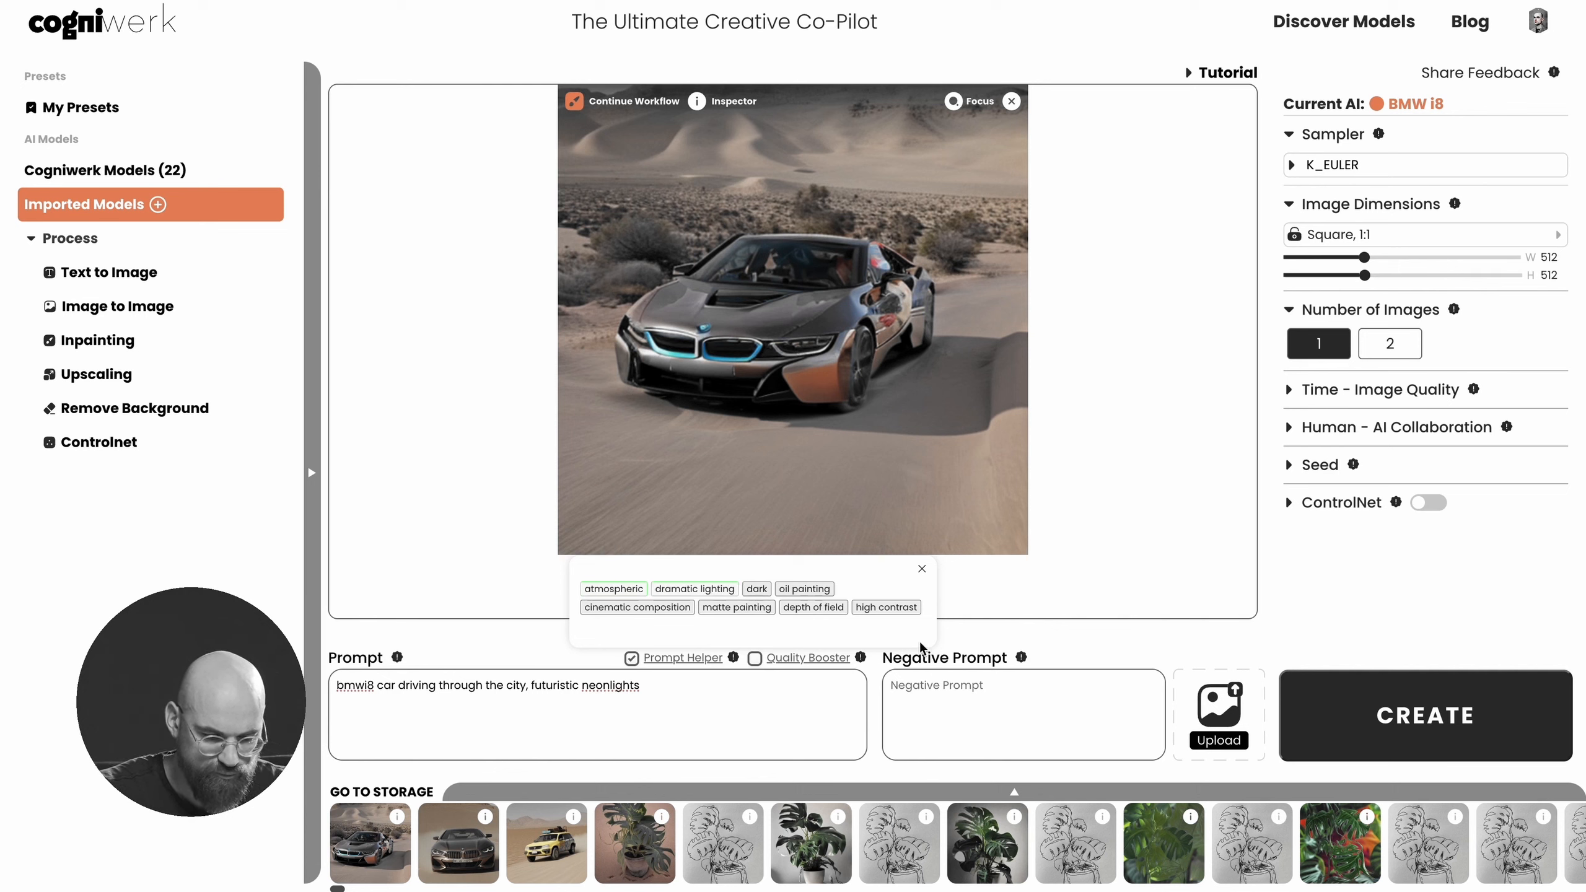
click(1361, 722)
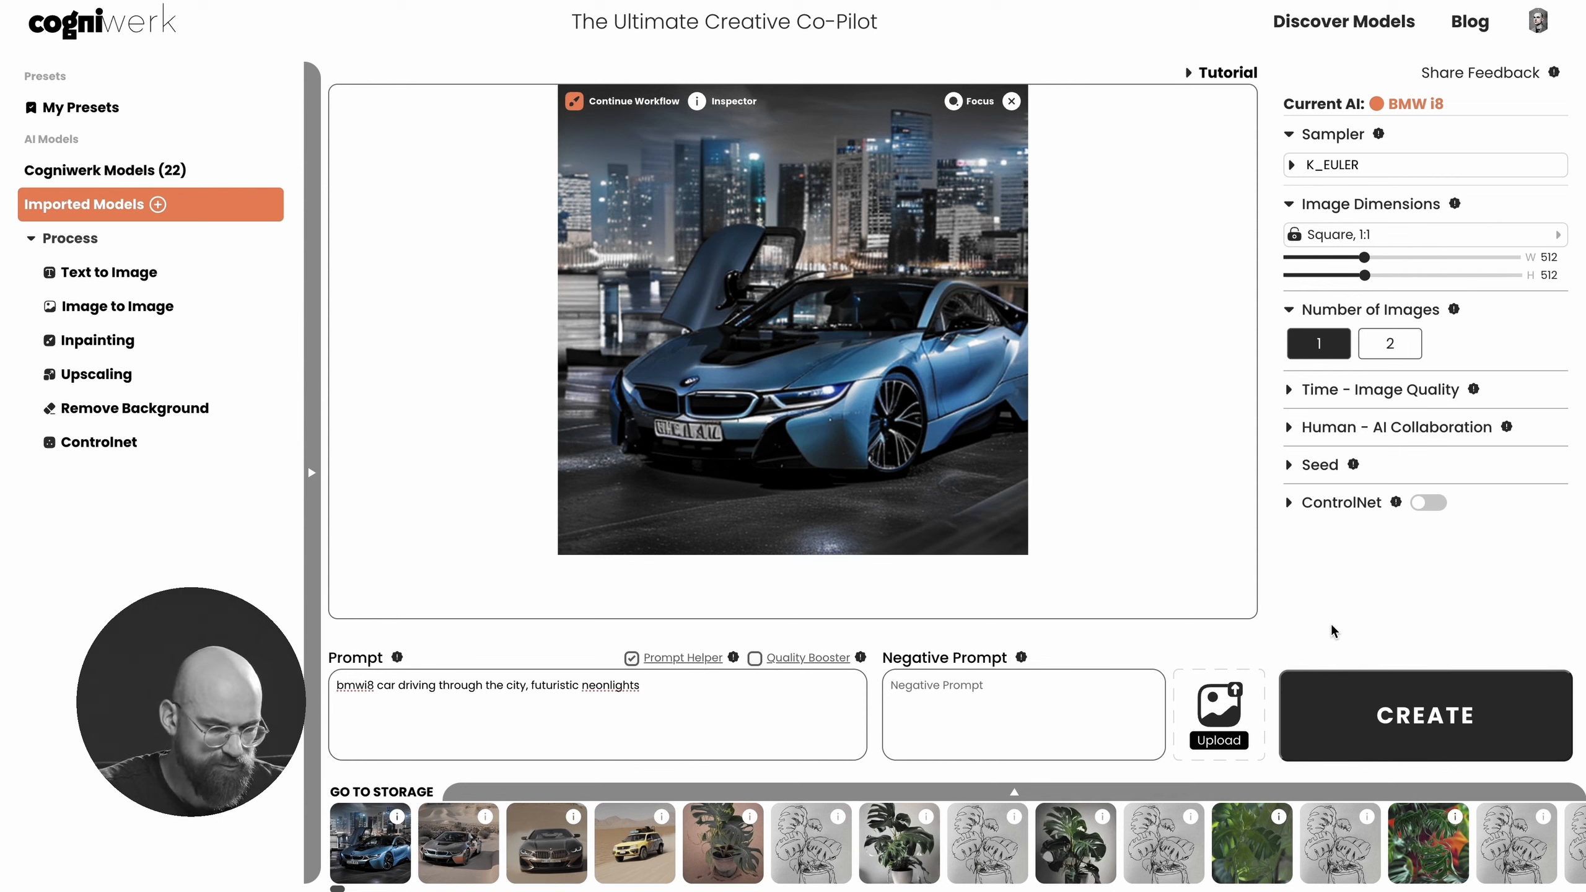
click(1330, 706)
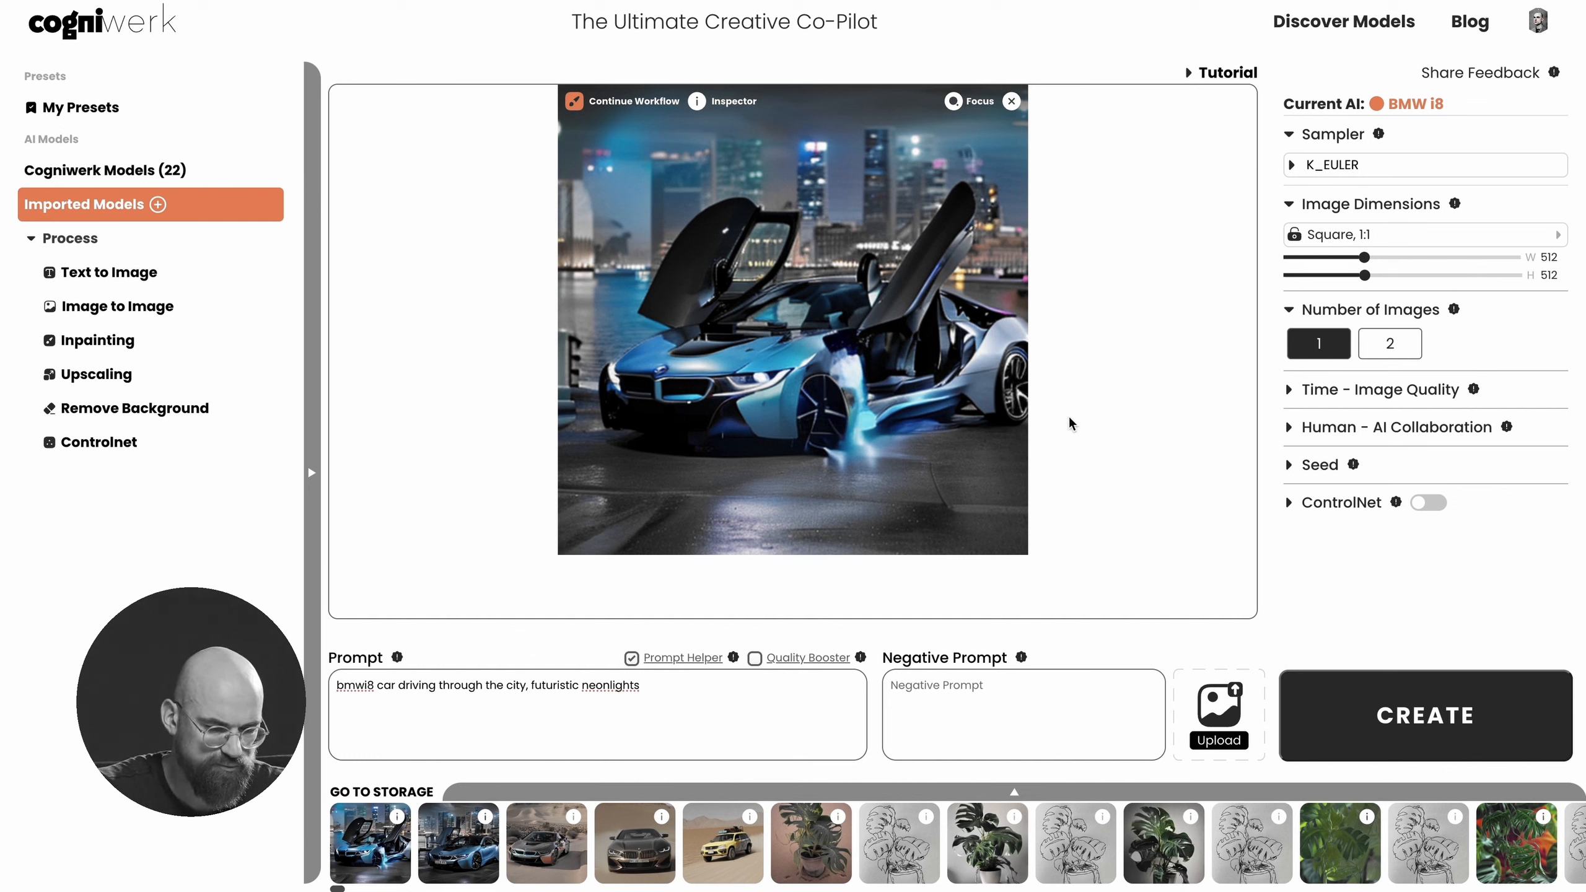
click(1352, 722)
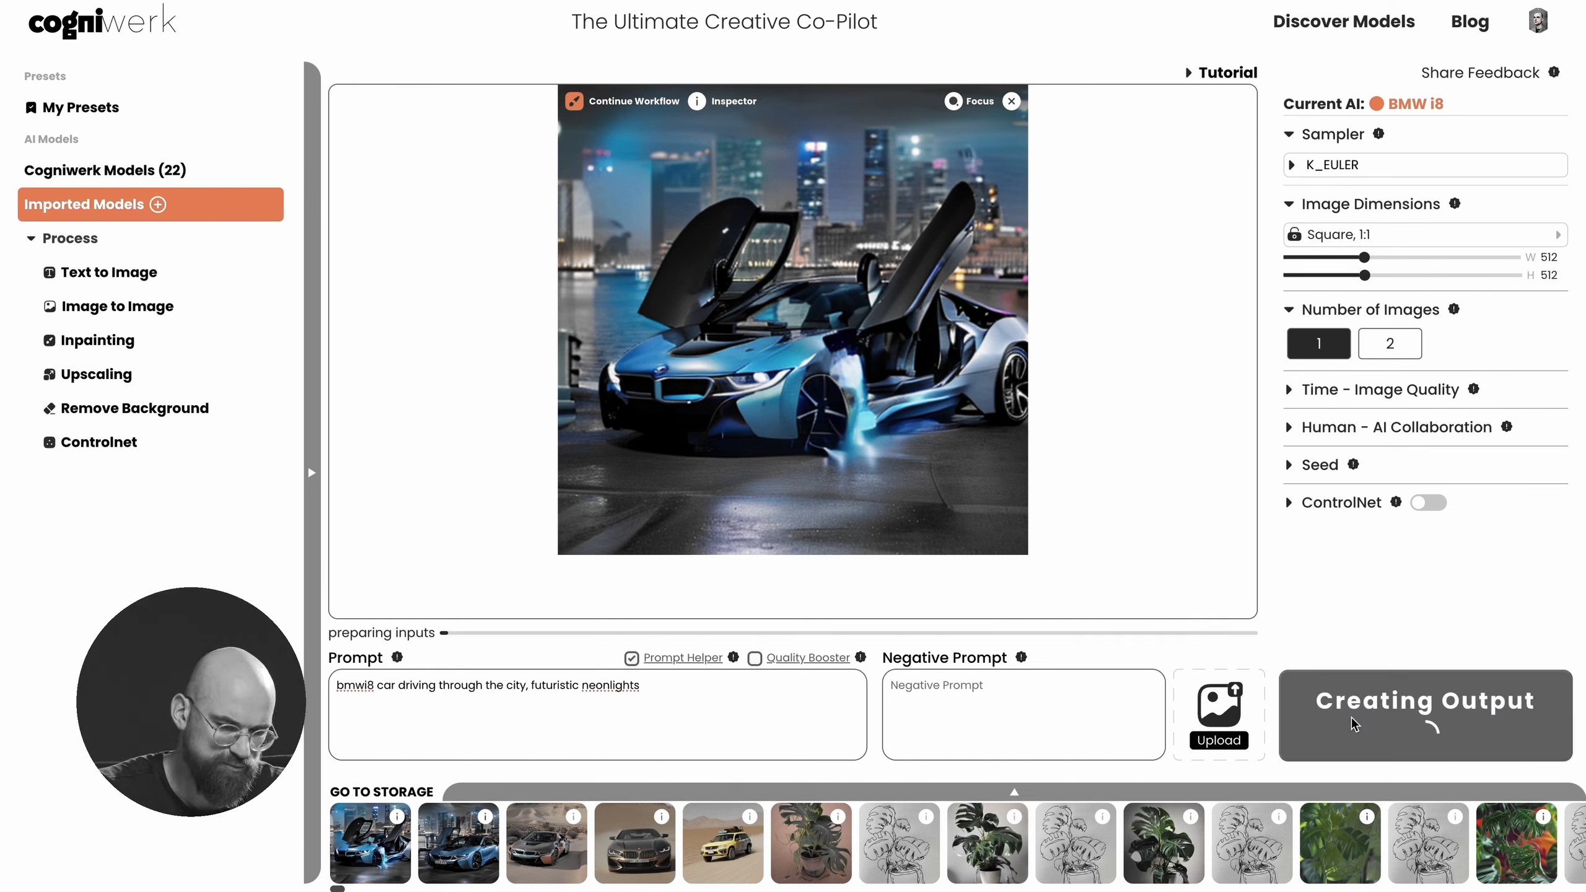